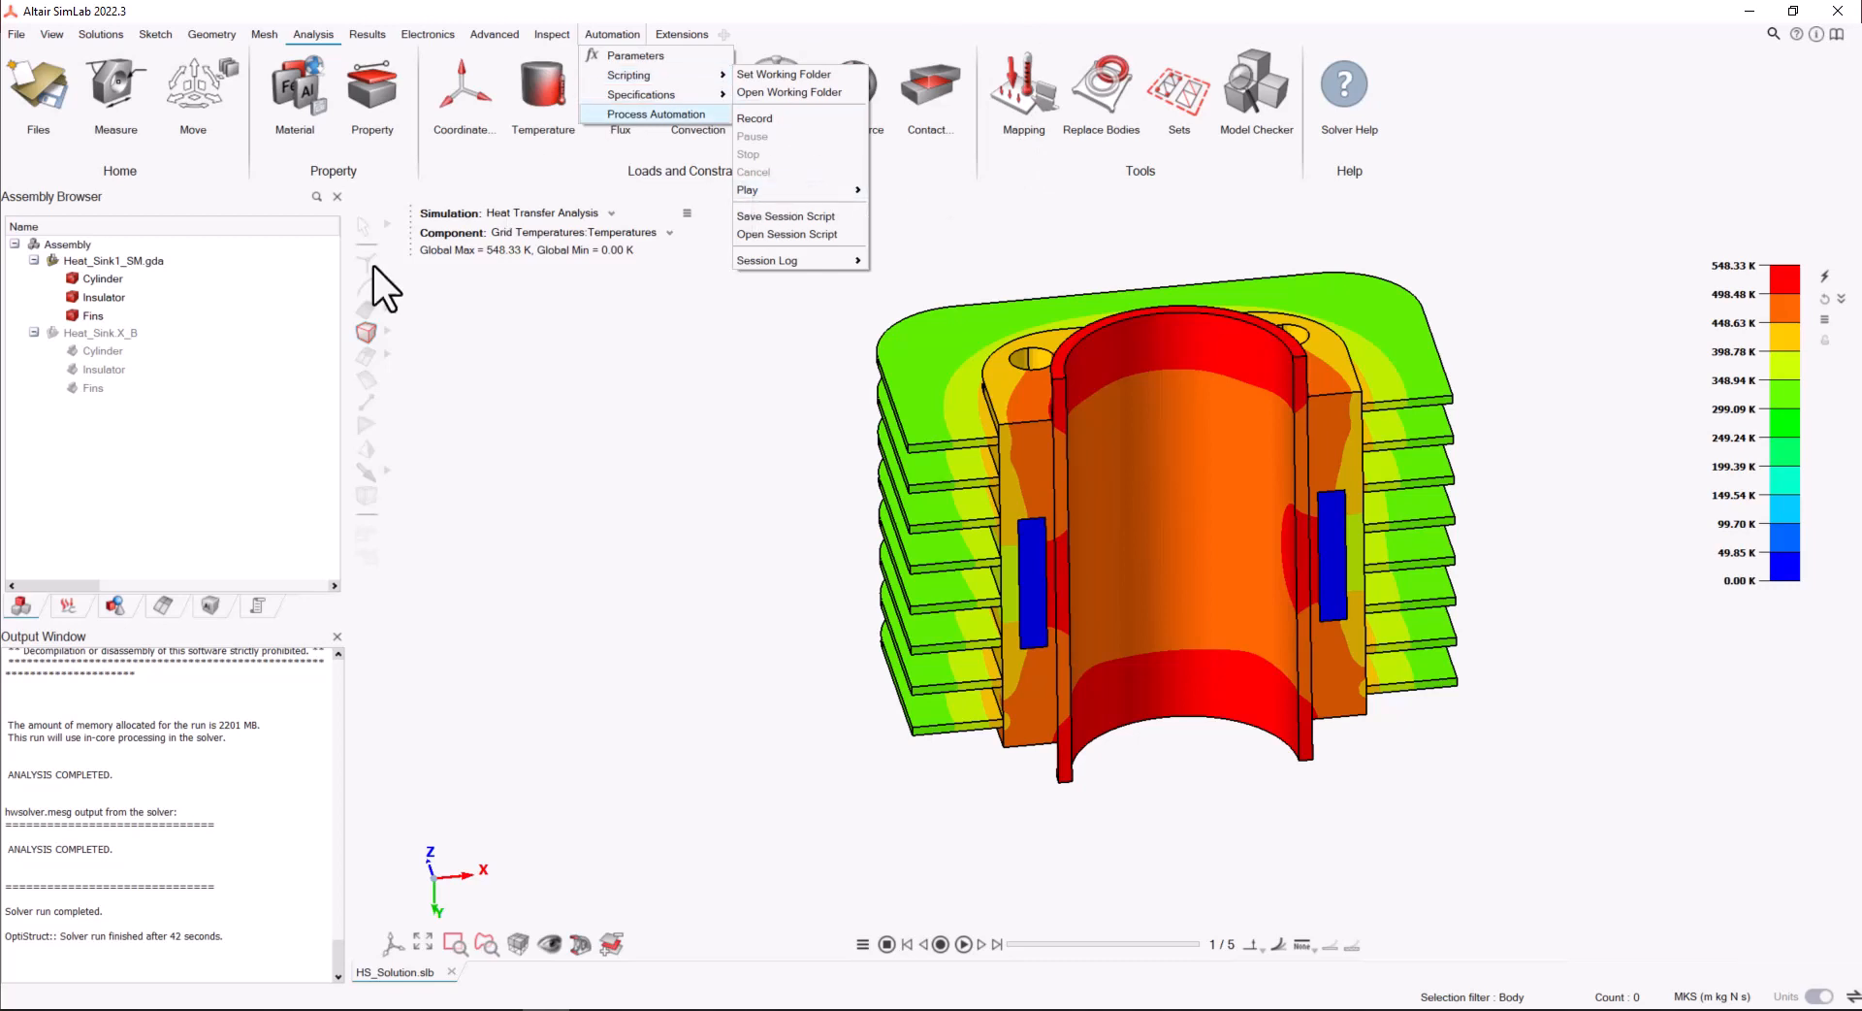
# Open HS_Script_Params.xml from the HS_Files_NewDOE folder in Notepad++ and examine its parameter definitions
pyautogui.click(165, 1007)
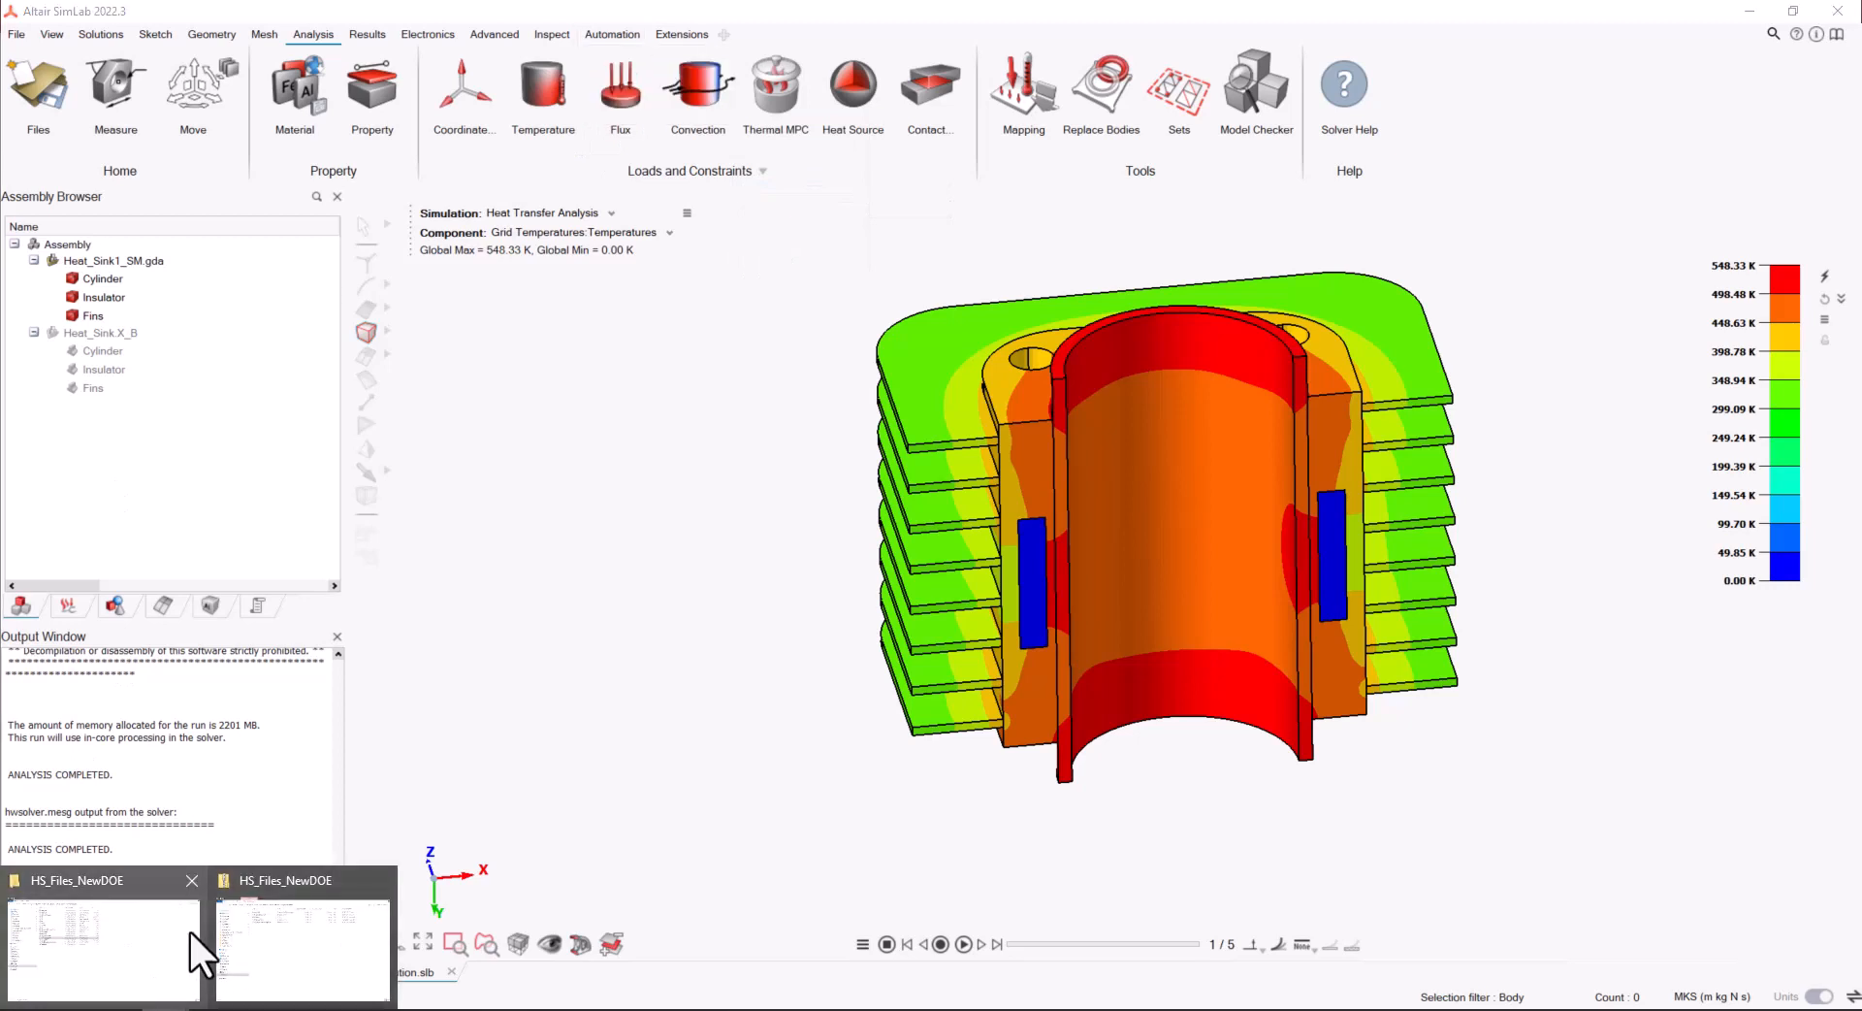
pyautogui.click(165, 936)
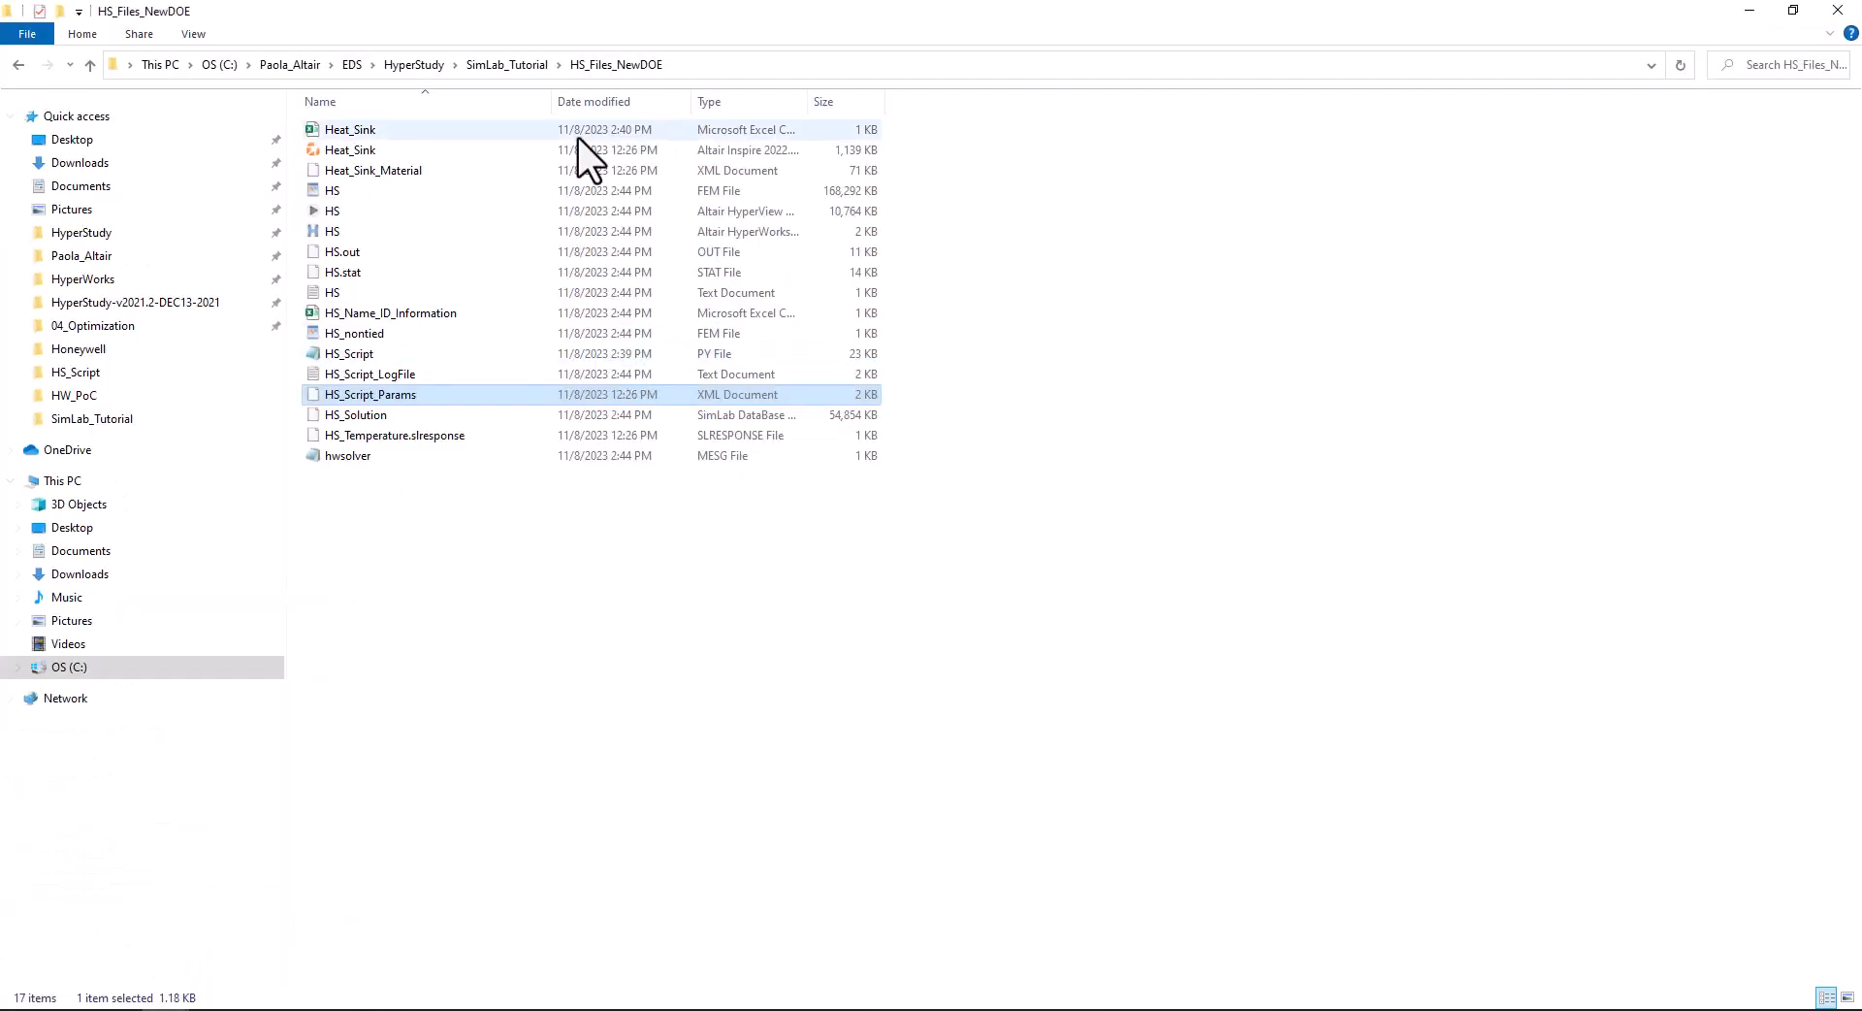
pyautogui.rightClick(405, 393)
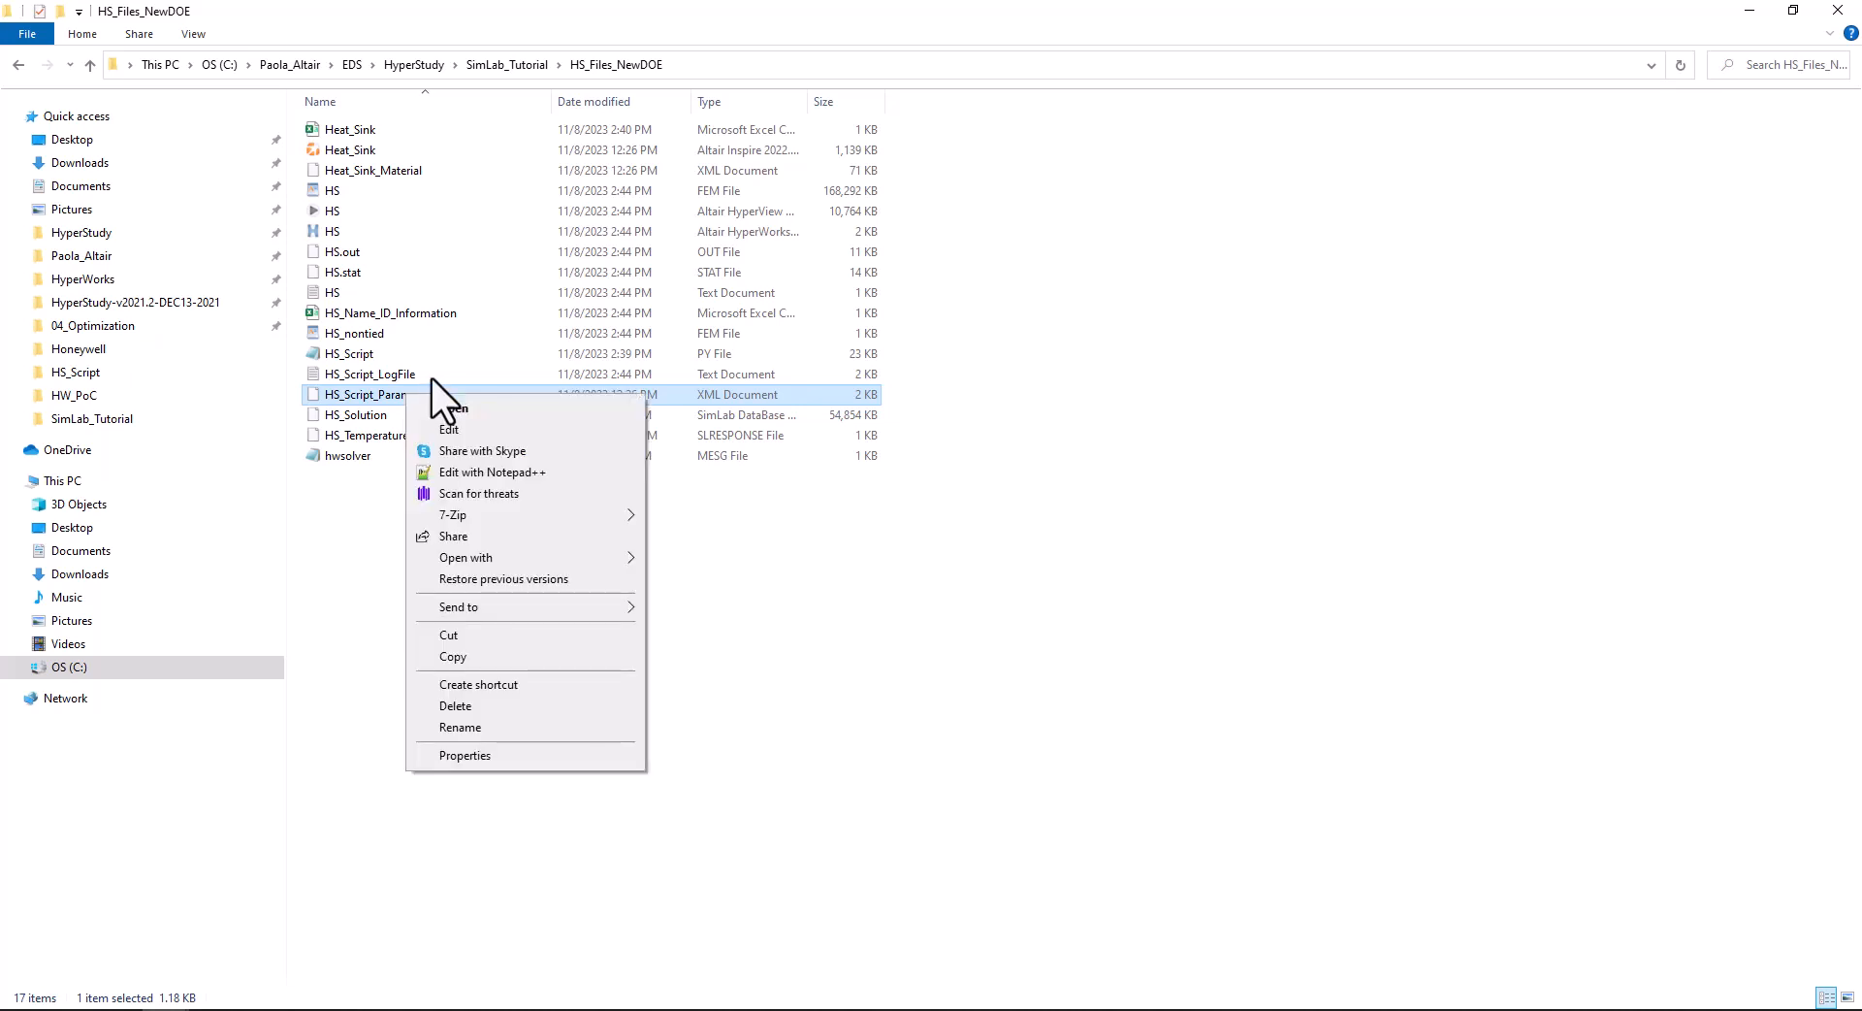
pyautogui.click(482, 465)
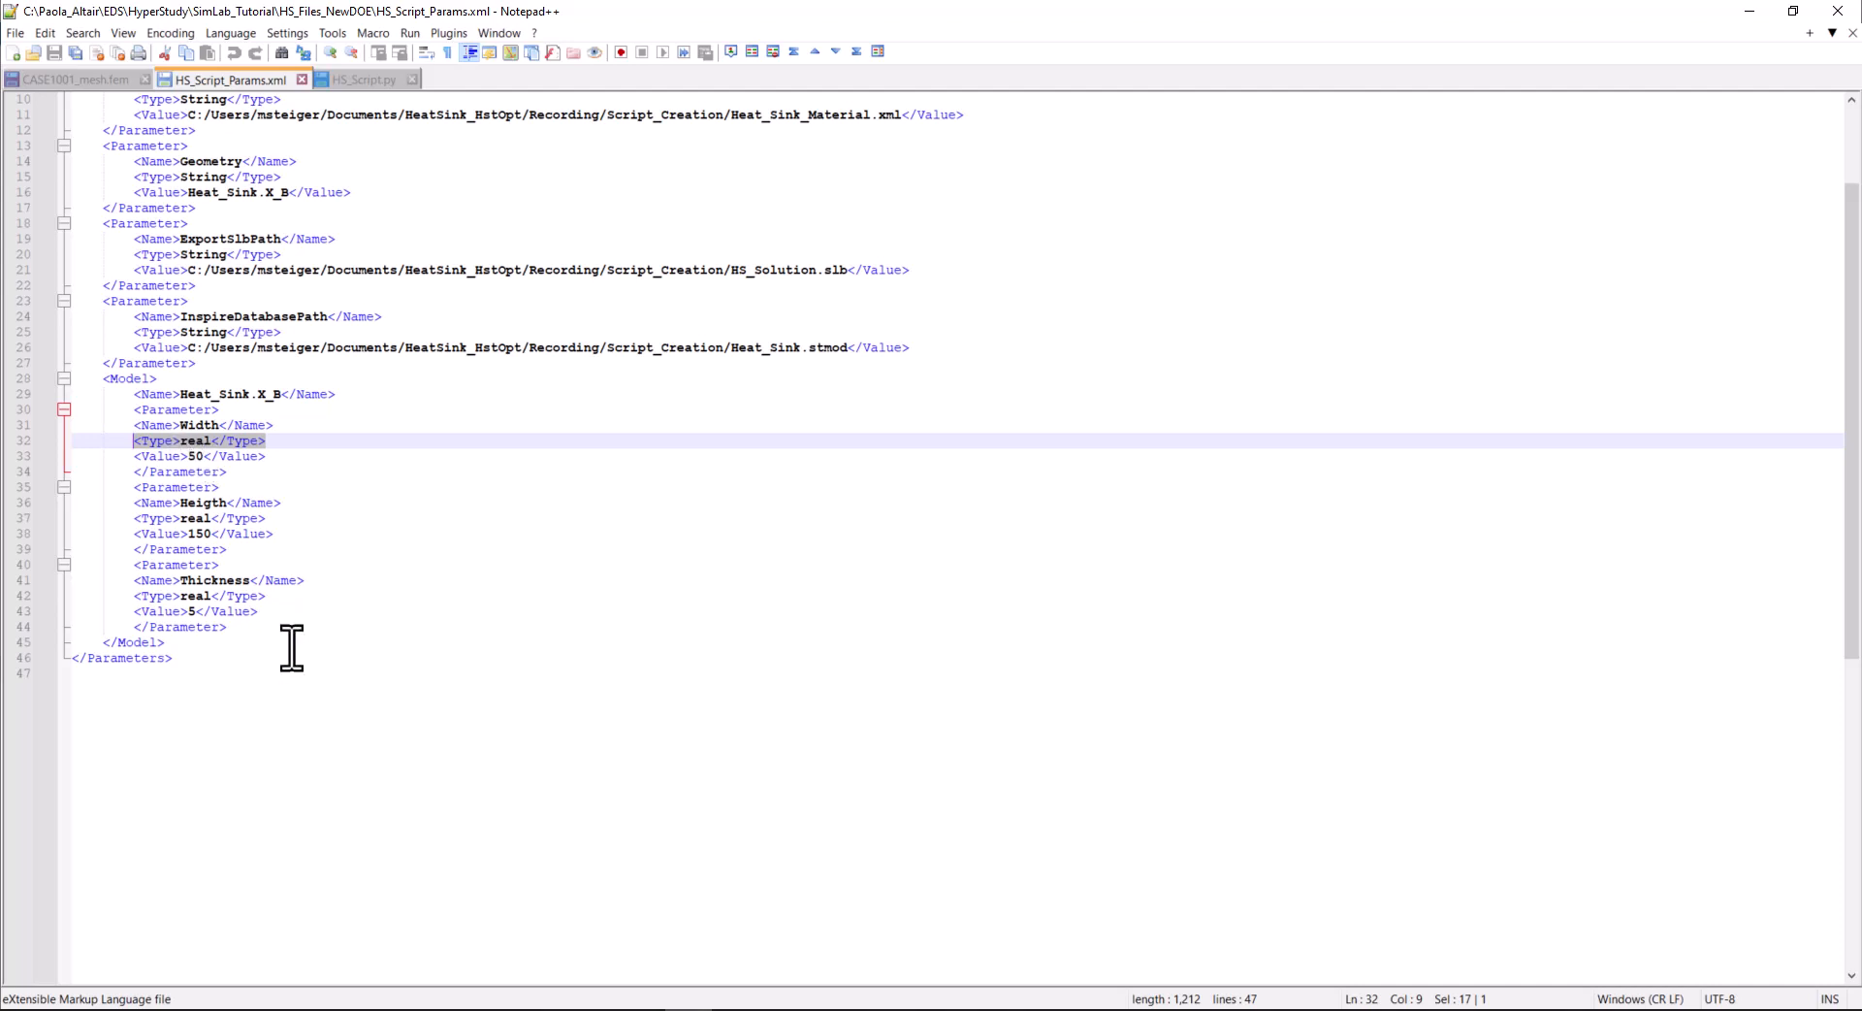
# Examine HS_Script.py from its unit system and Inspire import commands through to the final export and solve commands
pyautogui.click(350, 79)
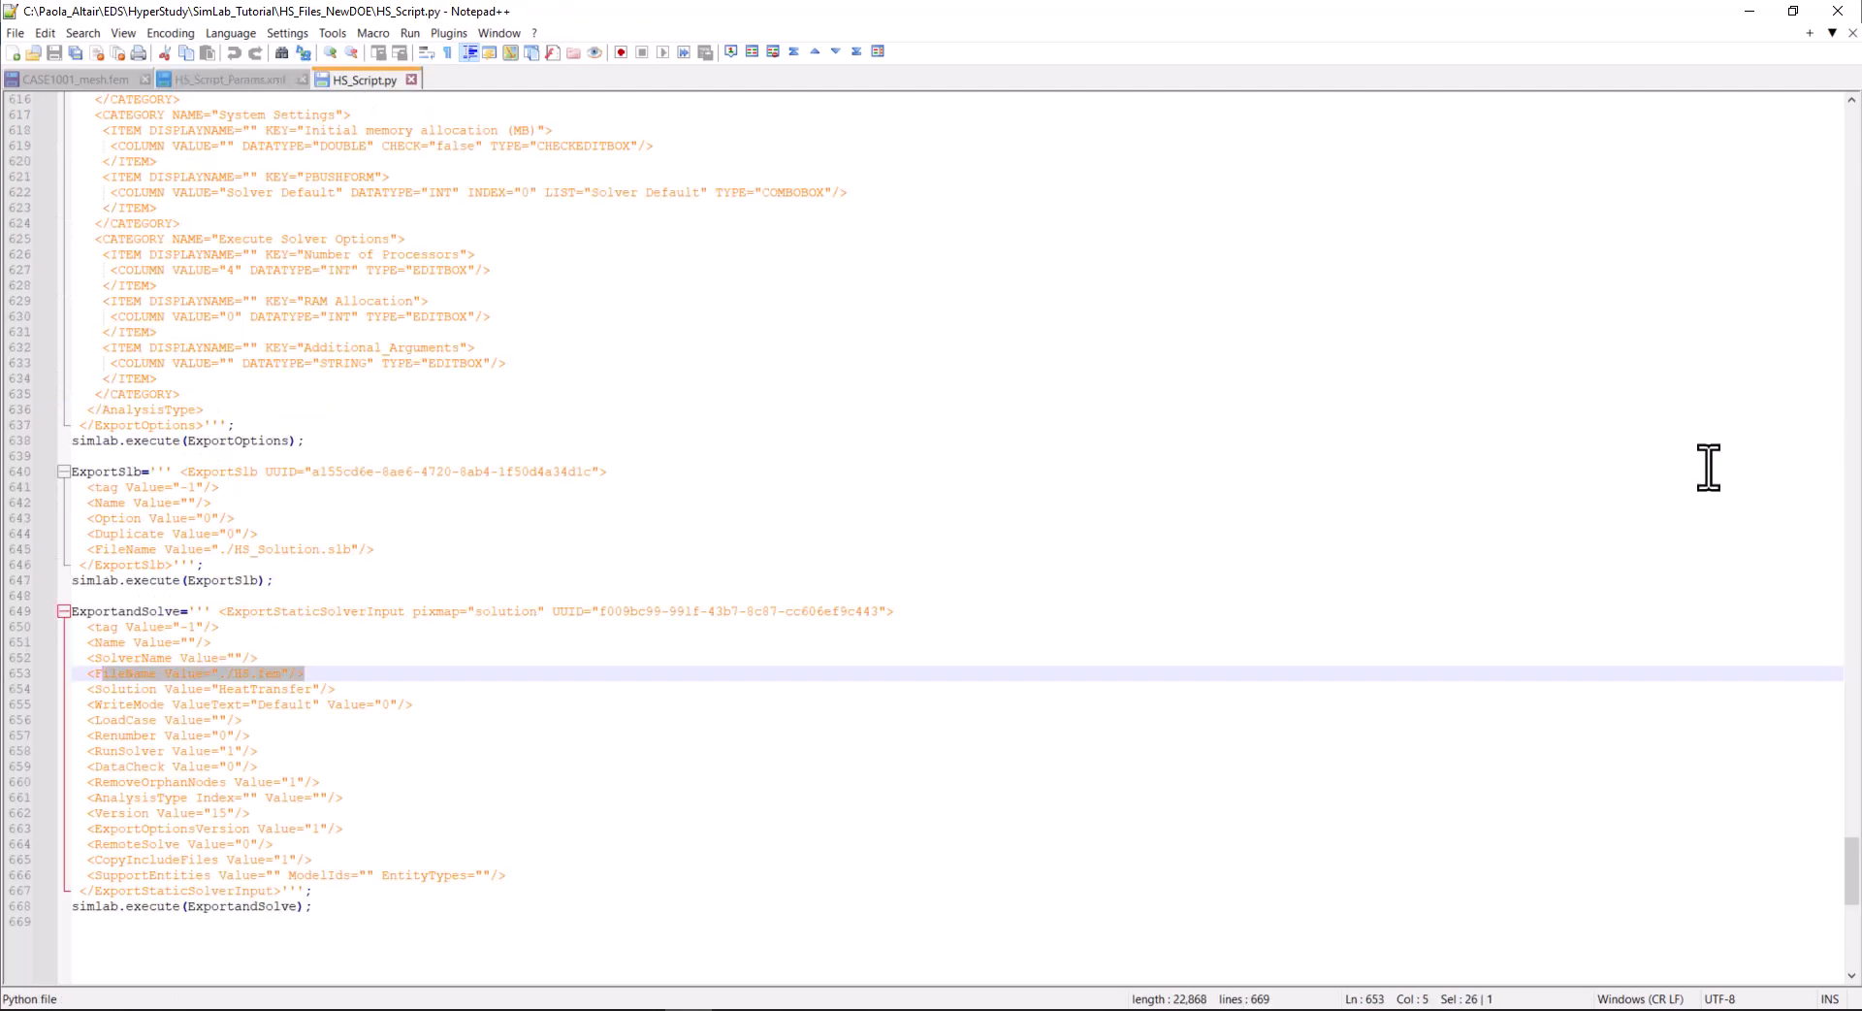
pyautogui.moveTo(1851, 854); pyautogui.dragTo(1844, 109)
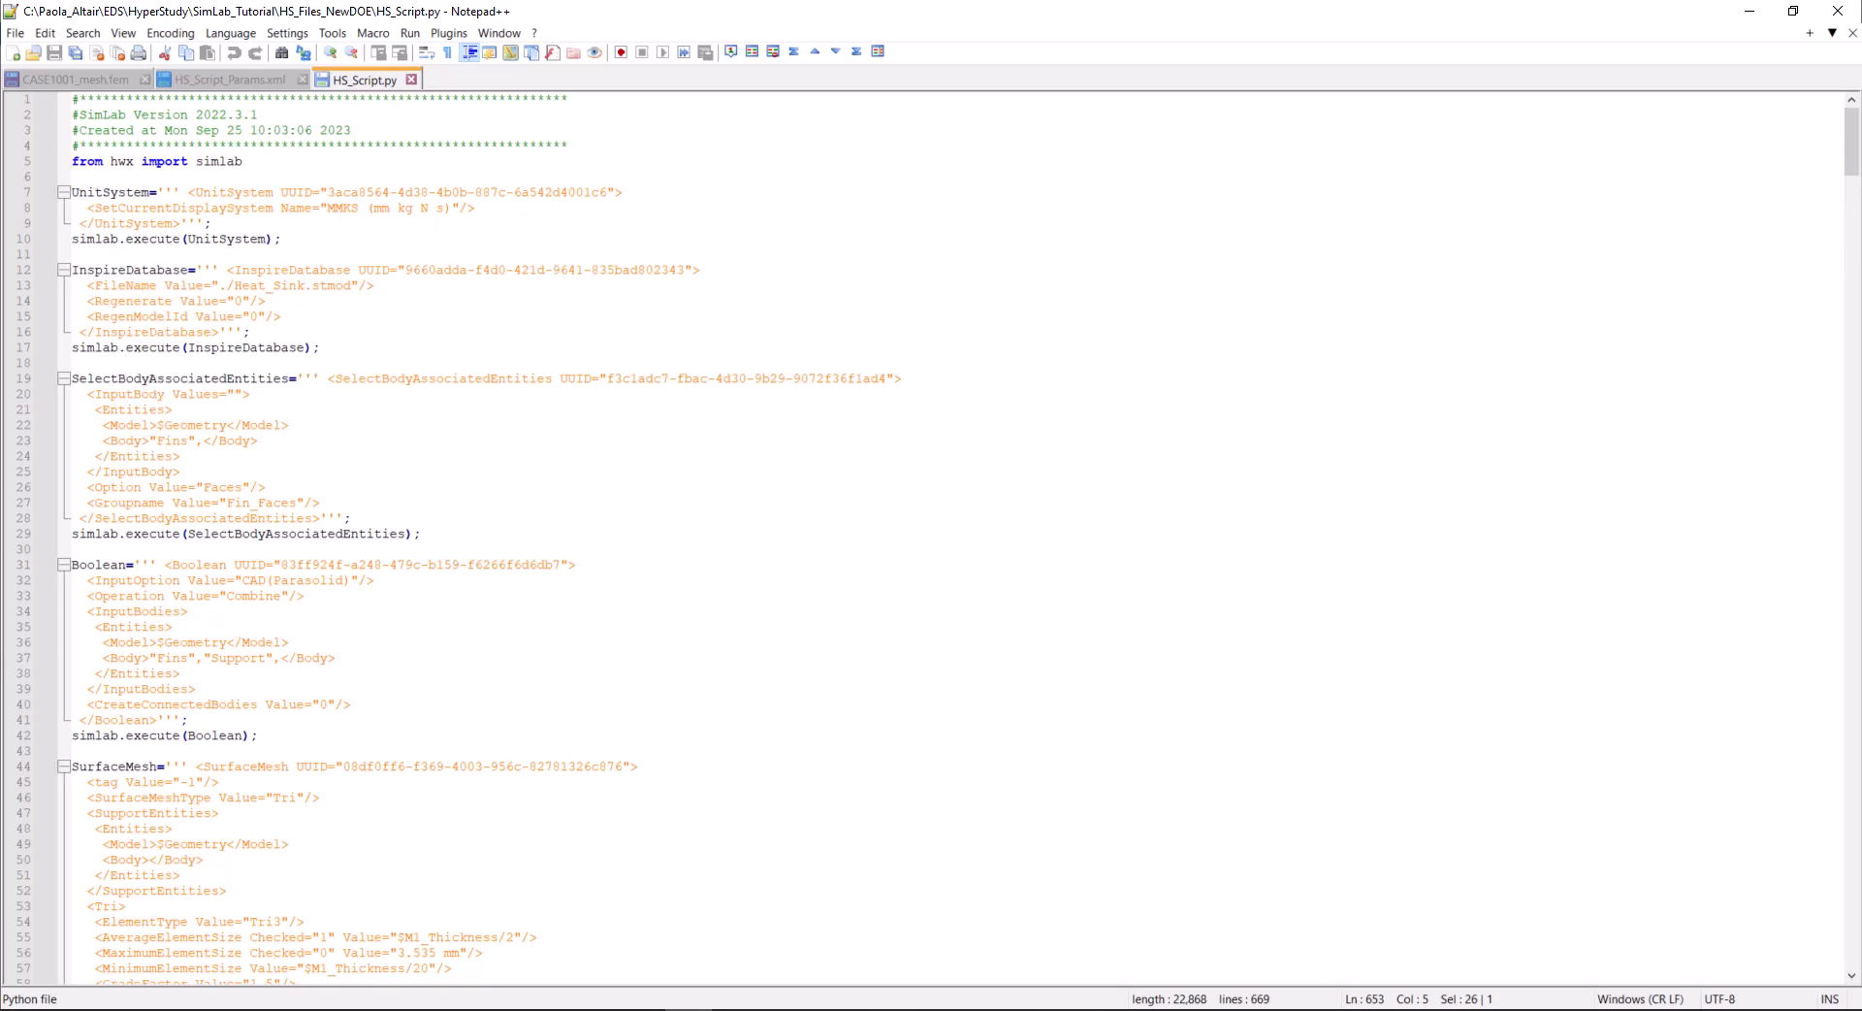
pyautogui.moveTo(1853, 136); pyautogui.dragTo(1793, 877)
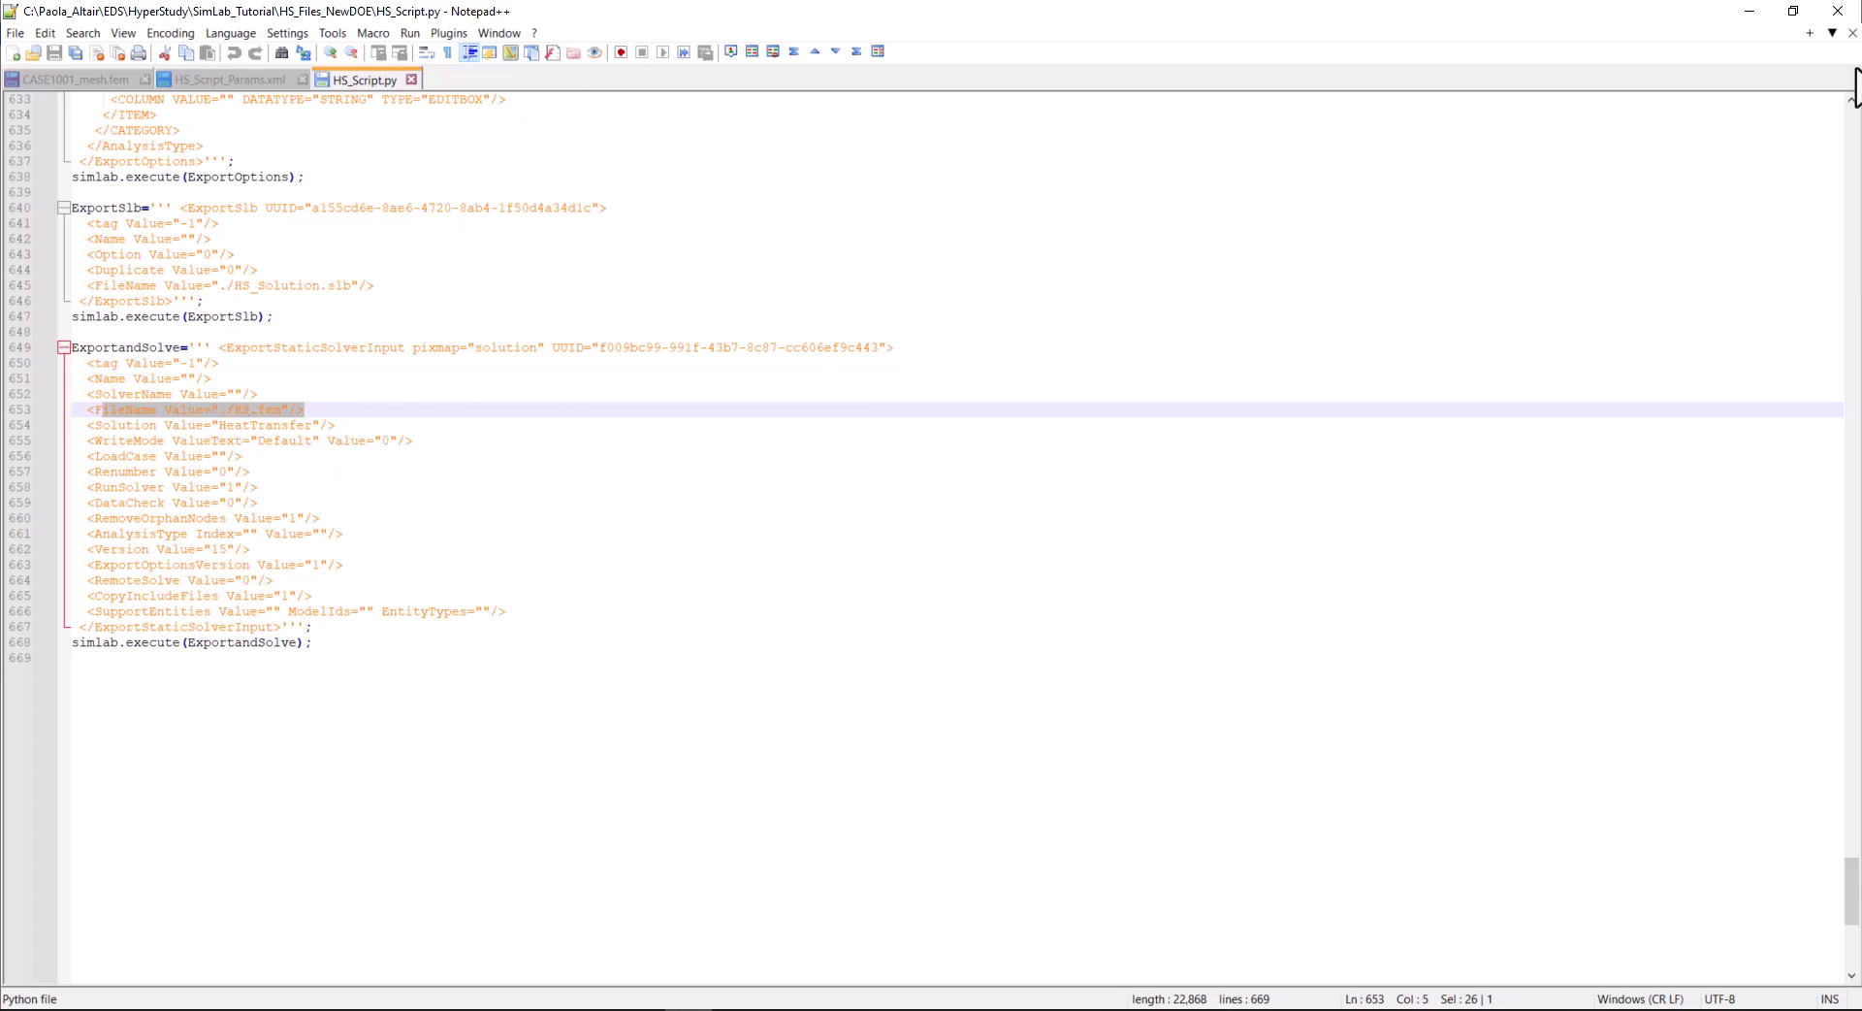
pyautogui.click(1751, 10)
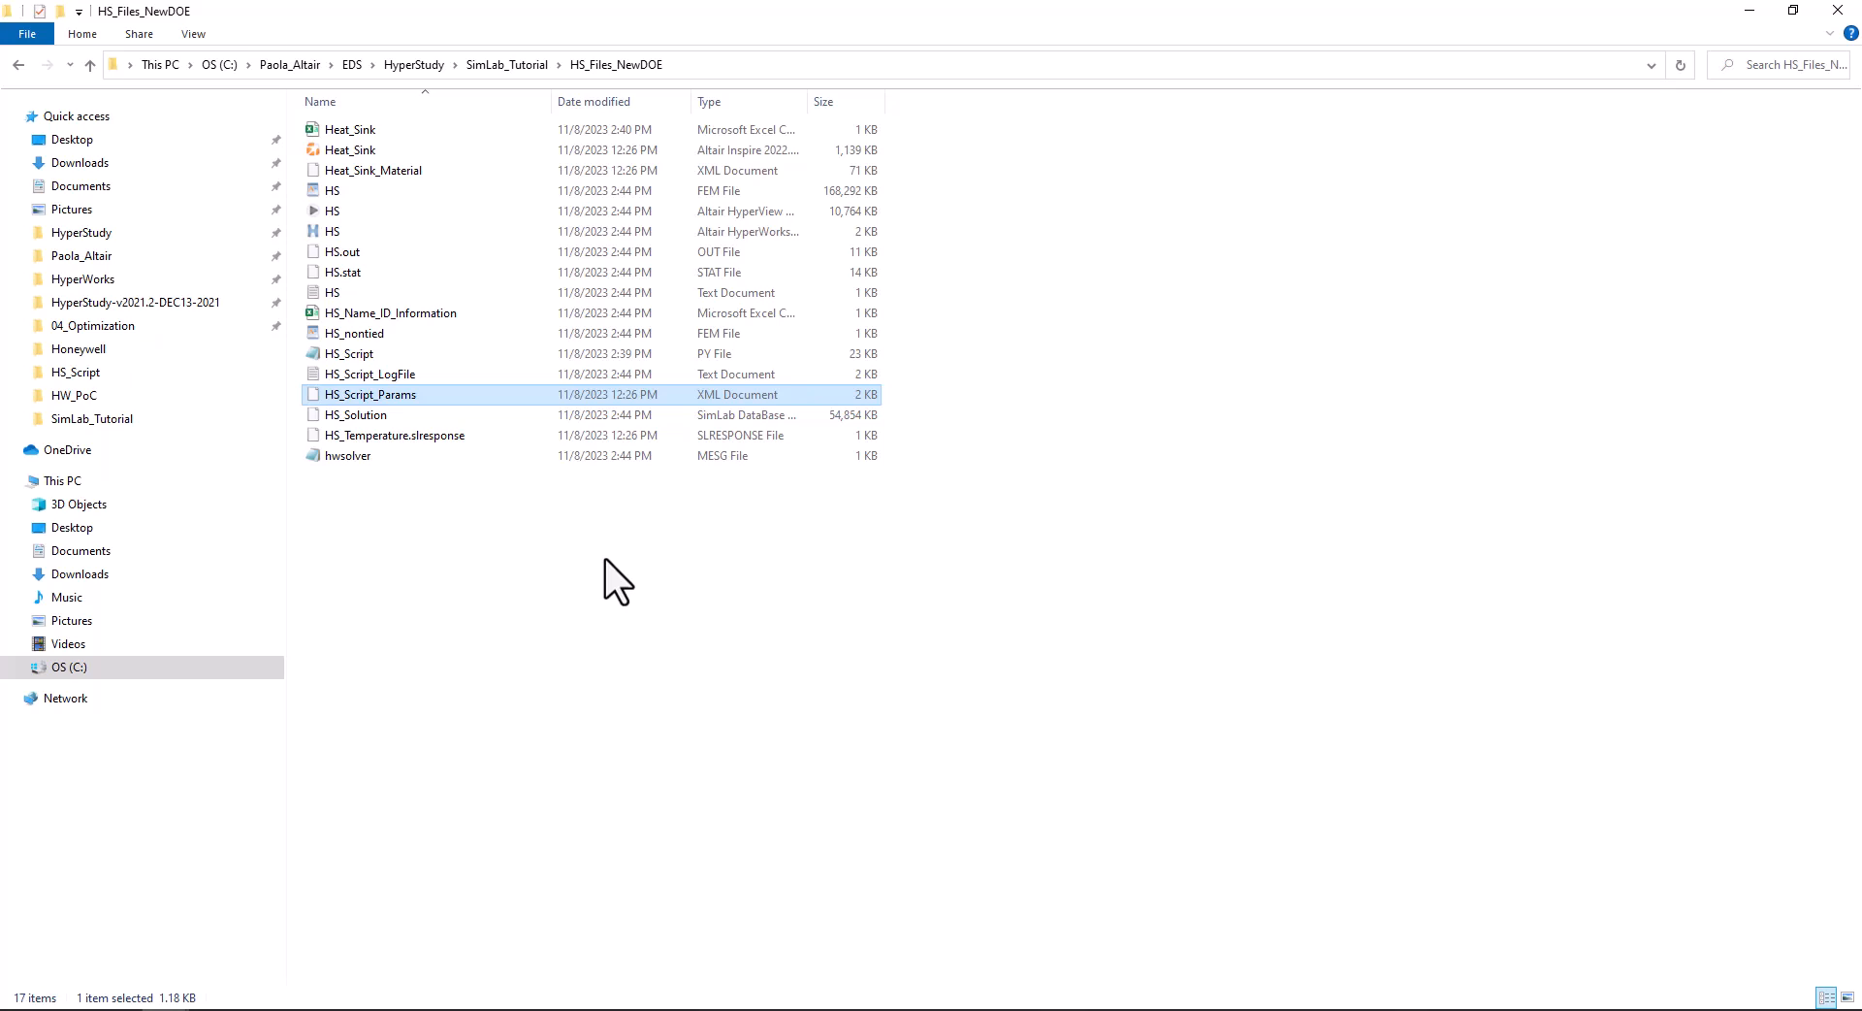
# Select the Inspire Heat_Sink, Heat_Sink_Material, HS_Script, HS_Script_Params and HS_Temperature.slresponse files, and open the HS_Script folder in SimLab_Tutorial
pyautogui.click(456, 156)
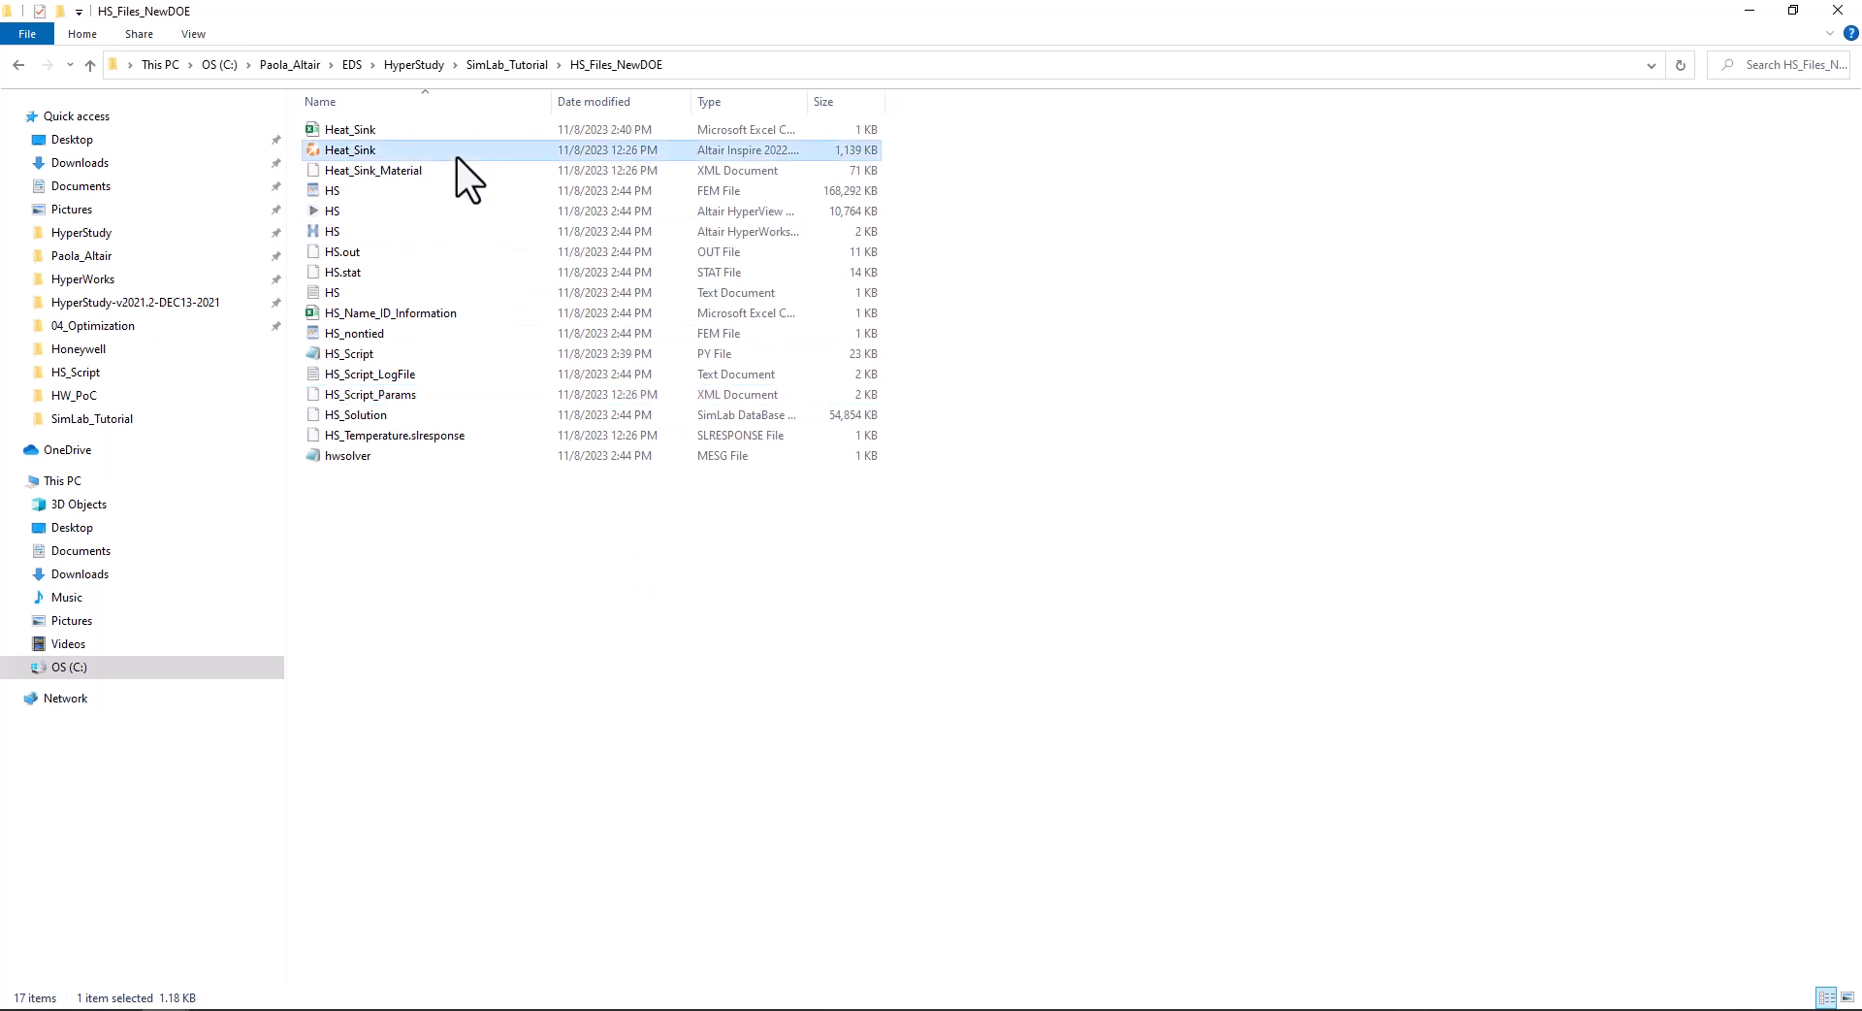
pyautogui.keyDown('ctrl'); pyautogui.click(453, 172); pyautogui.keyUp('ctrl')
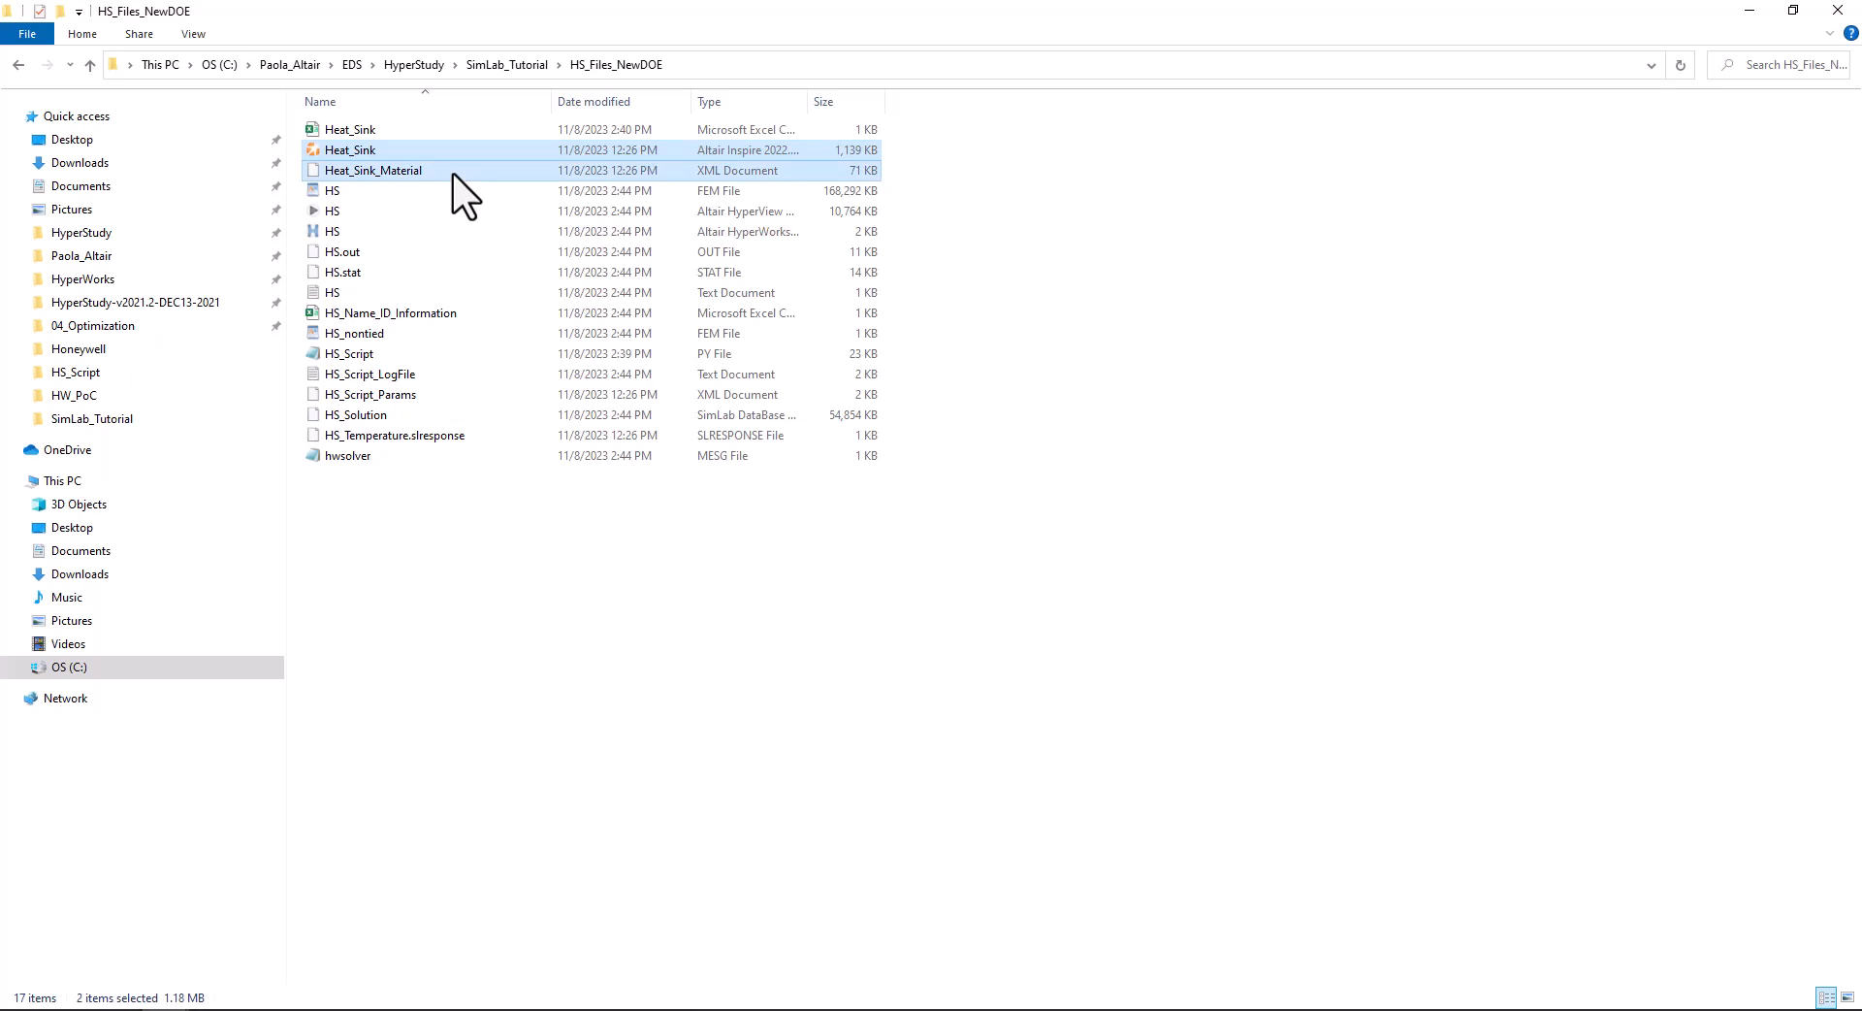
pyautogui.keyDown('ctrl'); pyautogui.click(419, 358); pyautogui.keyUp('ctrl')
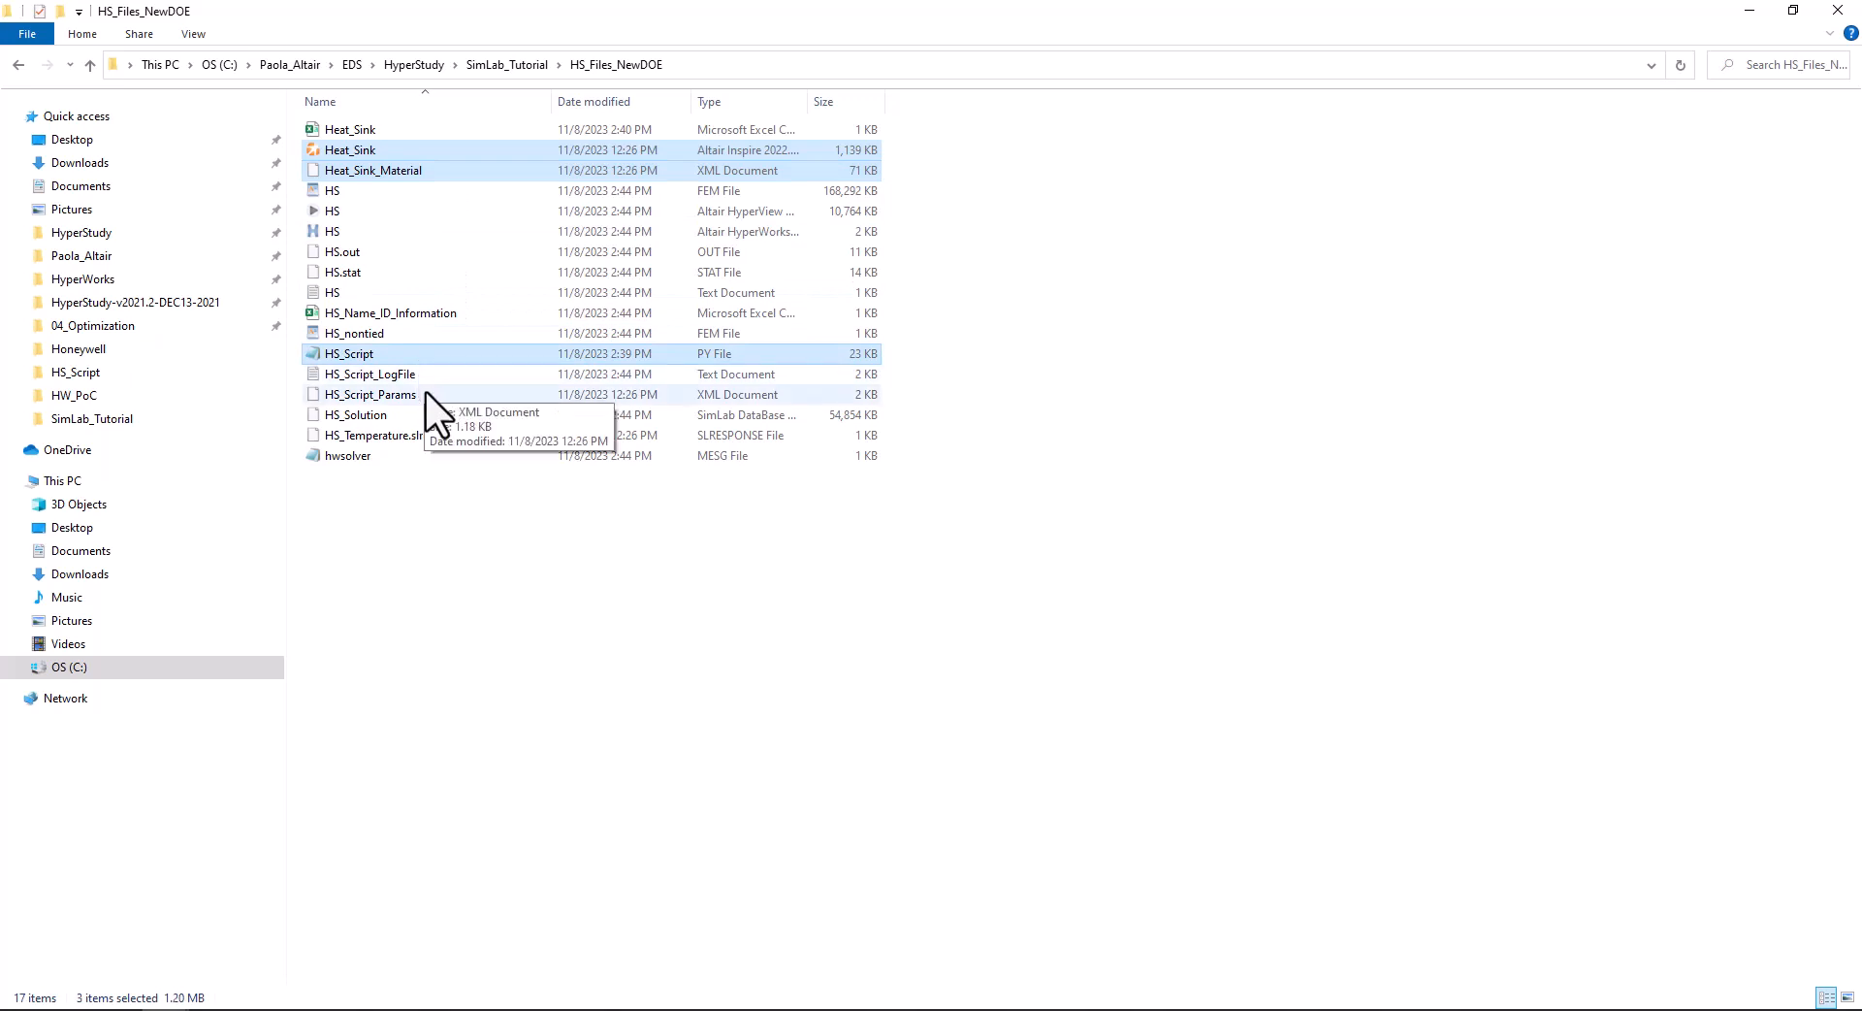
pyautogui.keyDown('ctrl'); pyautogui.click(426, 390); pyautogui.keyUp('ctrl')
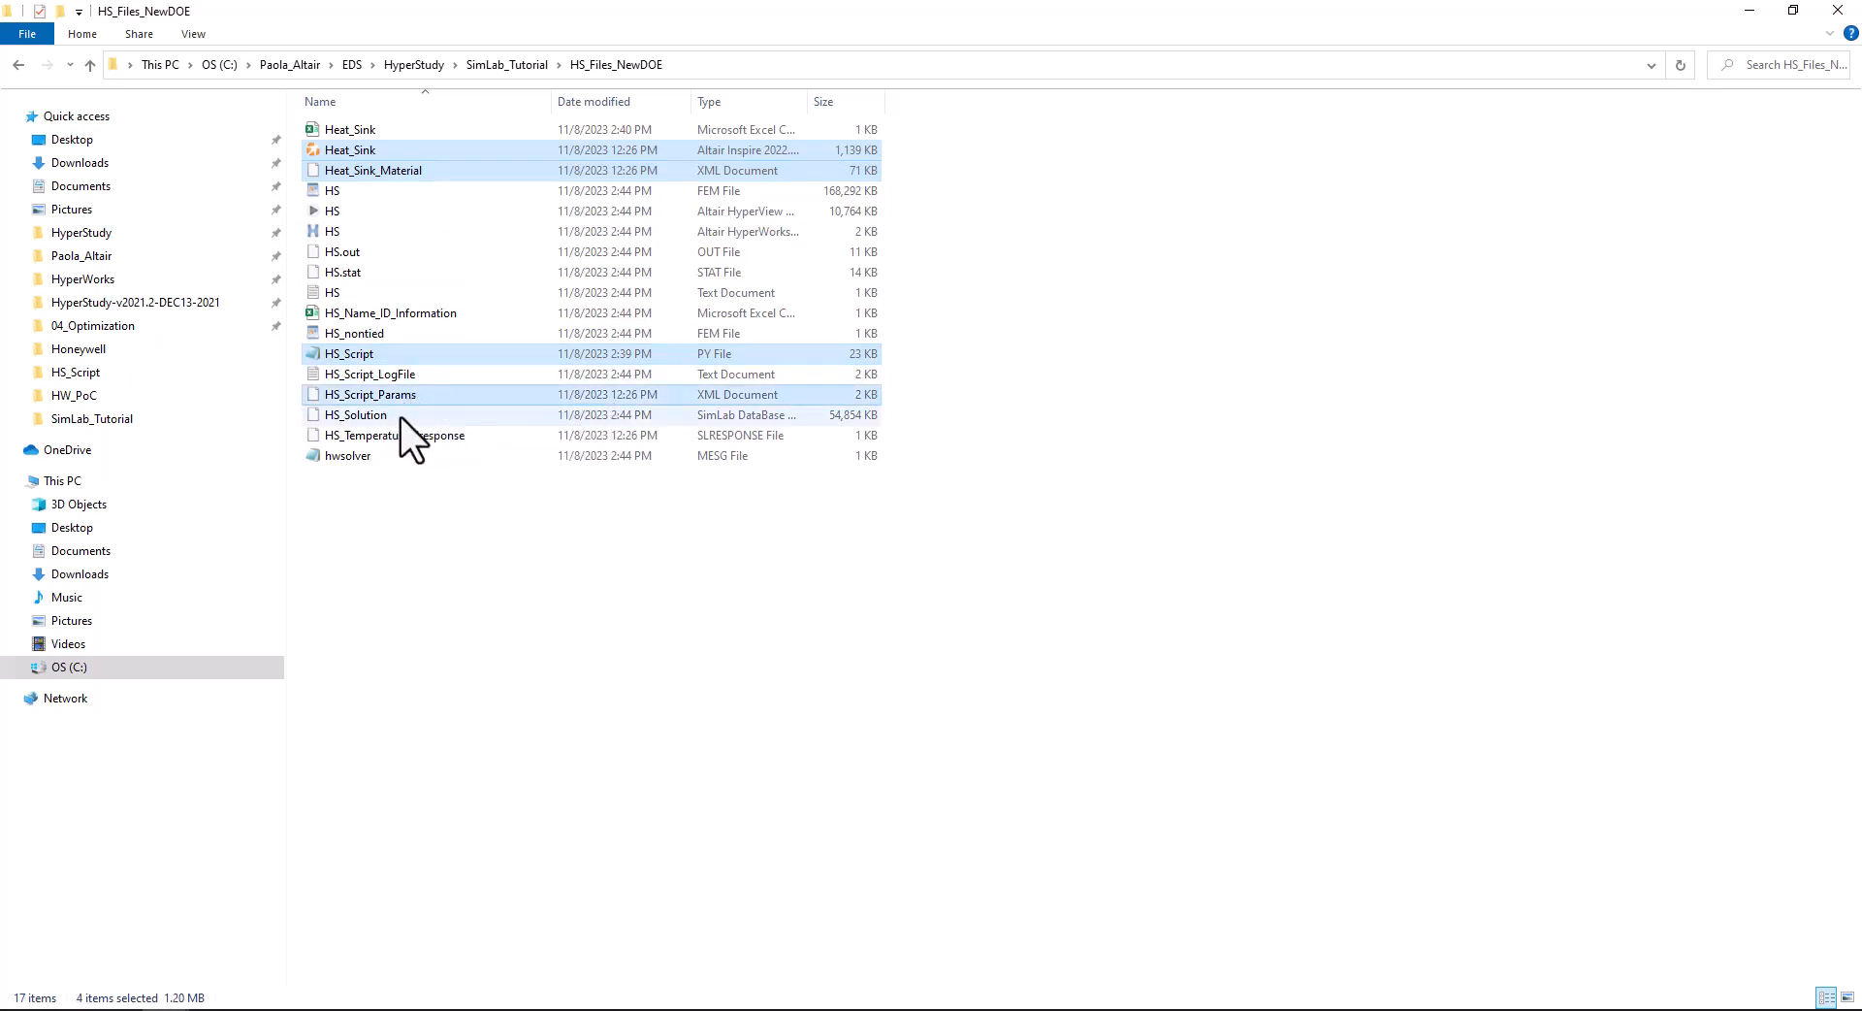
pyautogui.keyDown('ctrl'); pyautogui.click(413, 437); pyautogui.keyUp('ctrl')
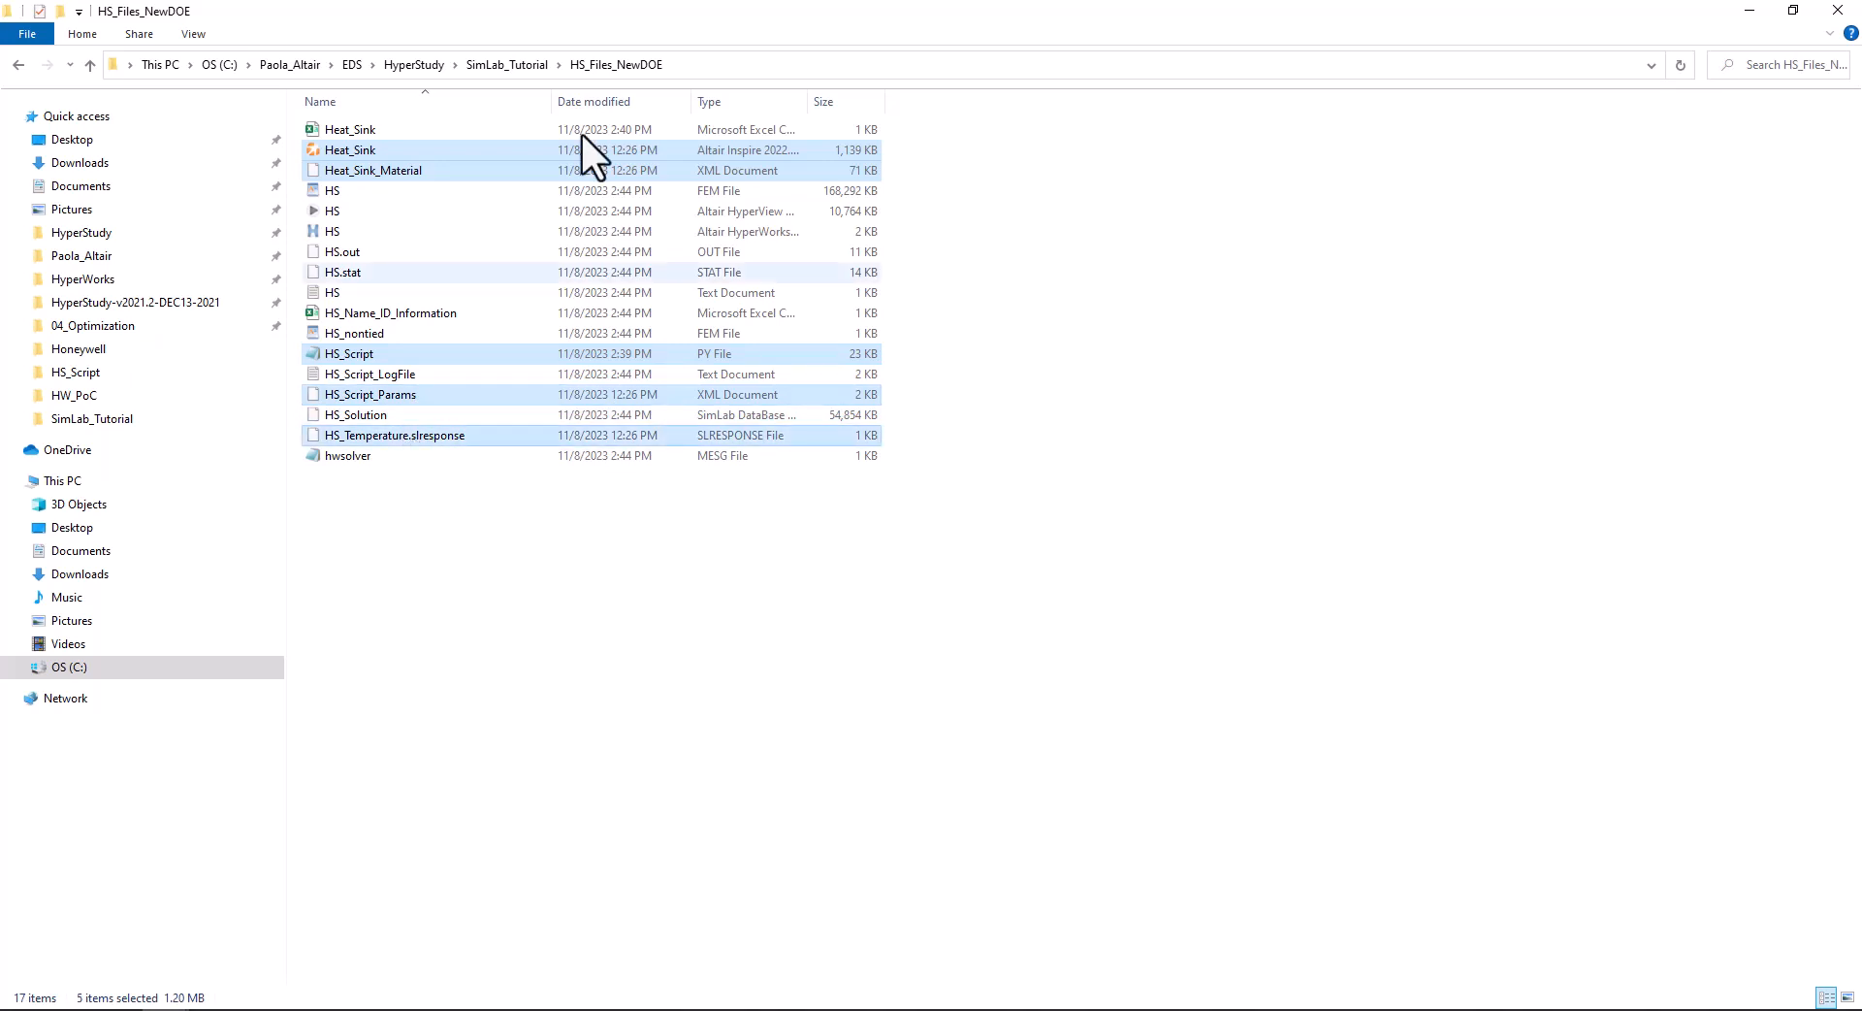
pyautogui.click(514, 64)
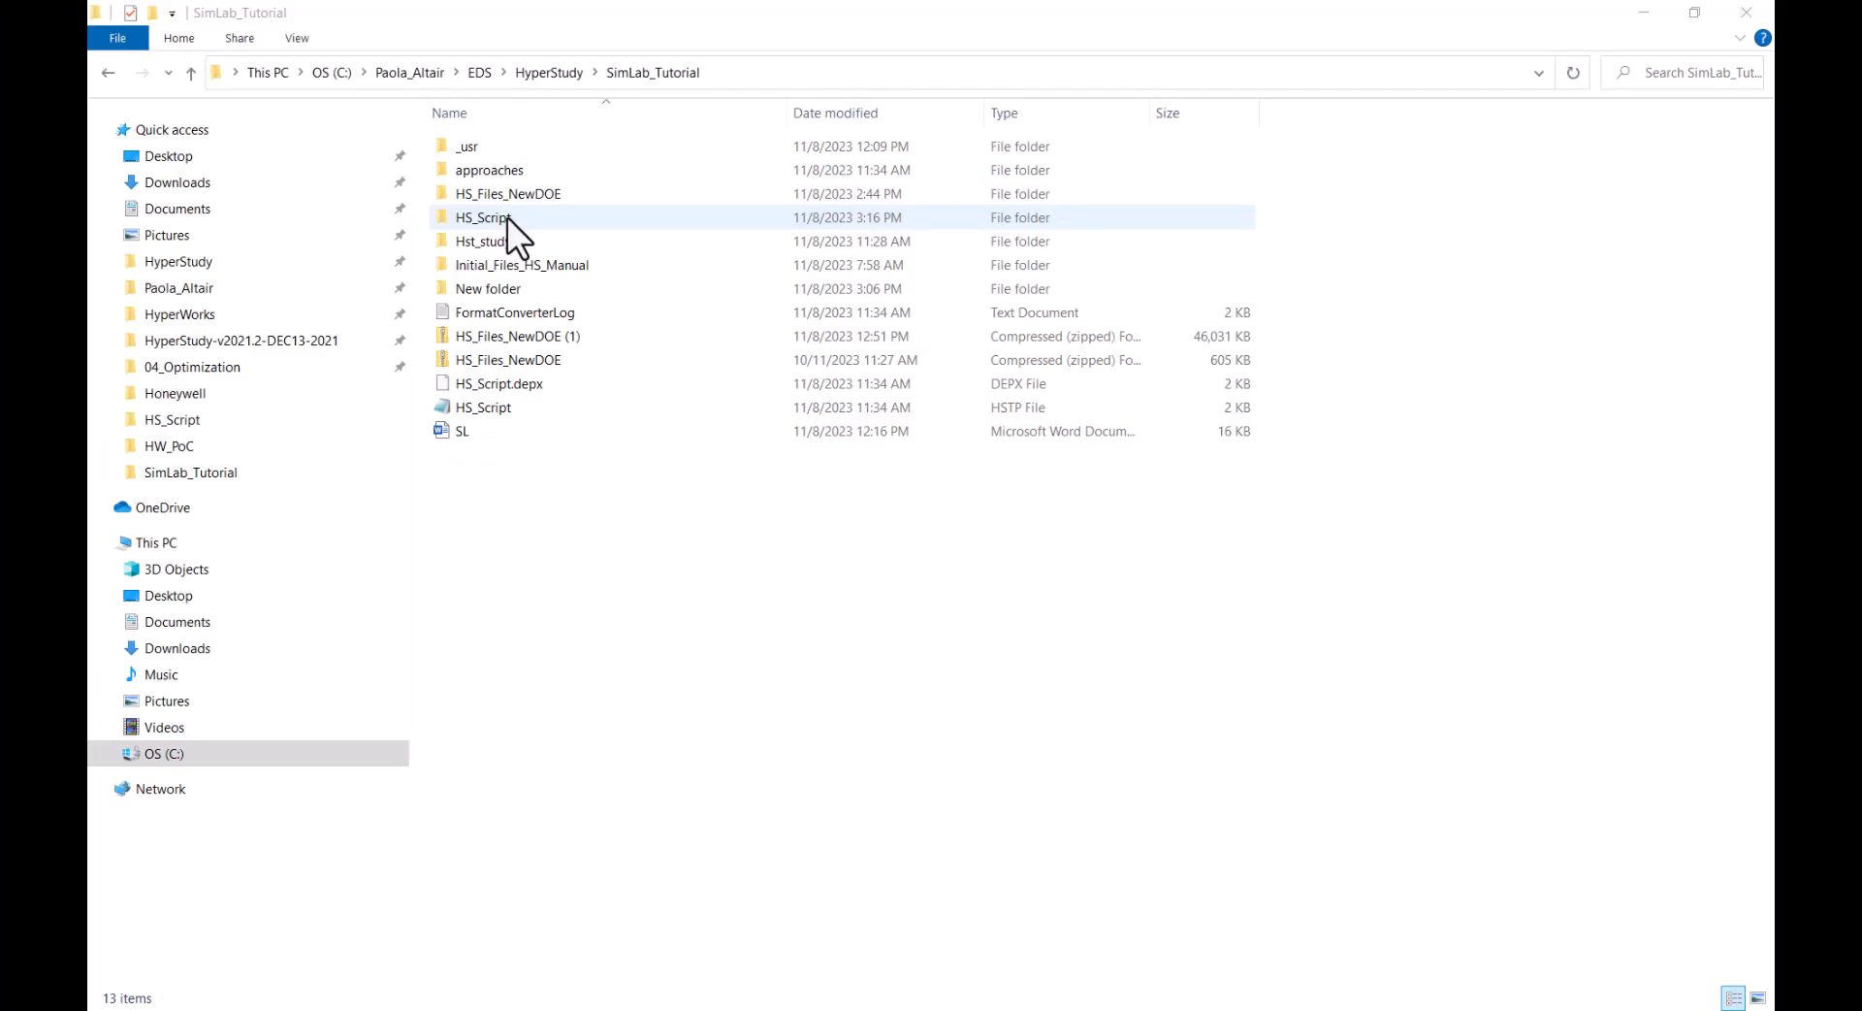
pyautogui.doubleClick(508, 217)
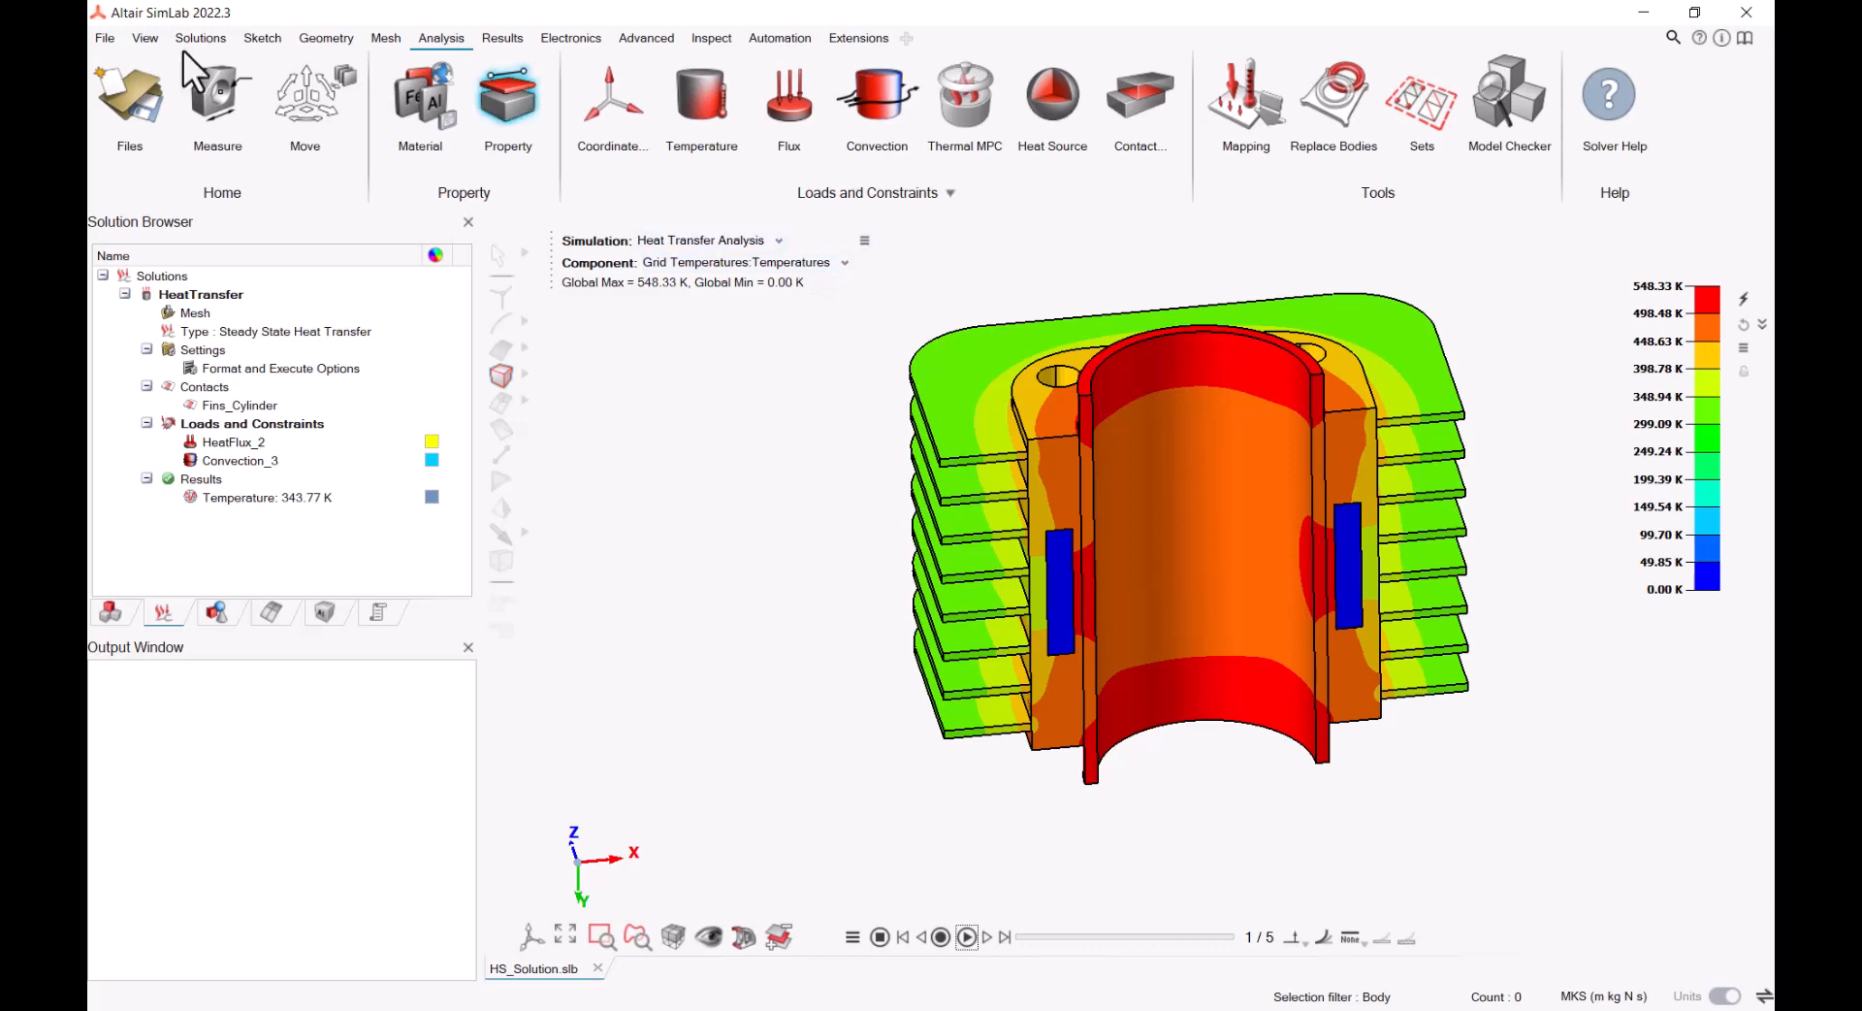
# In SimLab, start a script-based design of experiments and load HS_Script_Params.xml from HS_Script as the parameters file
pyautogui.click(208, 39)
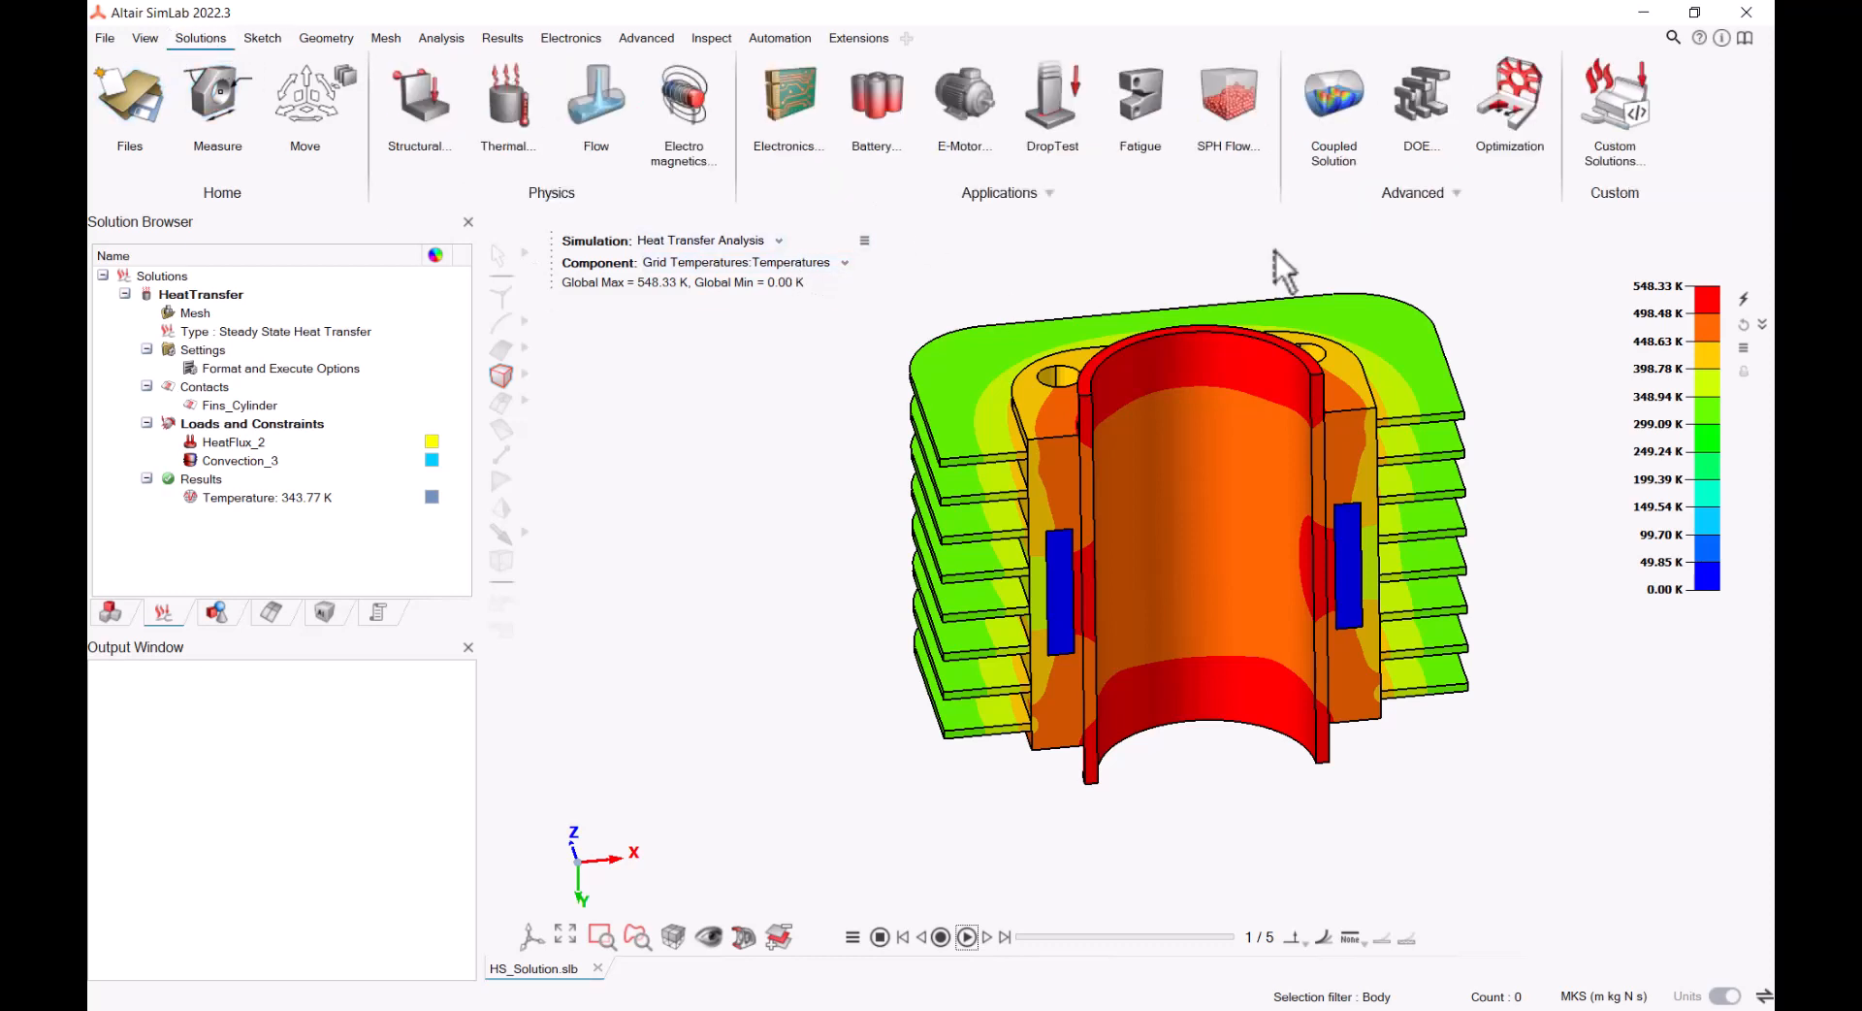
pyautogui.click(1421, 113)
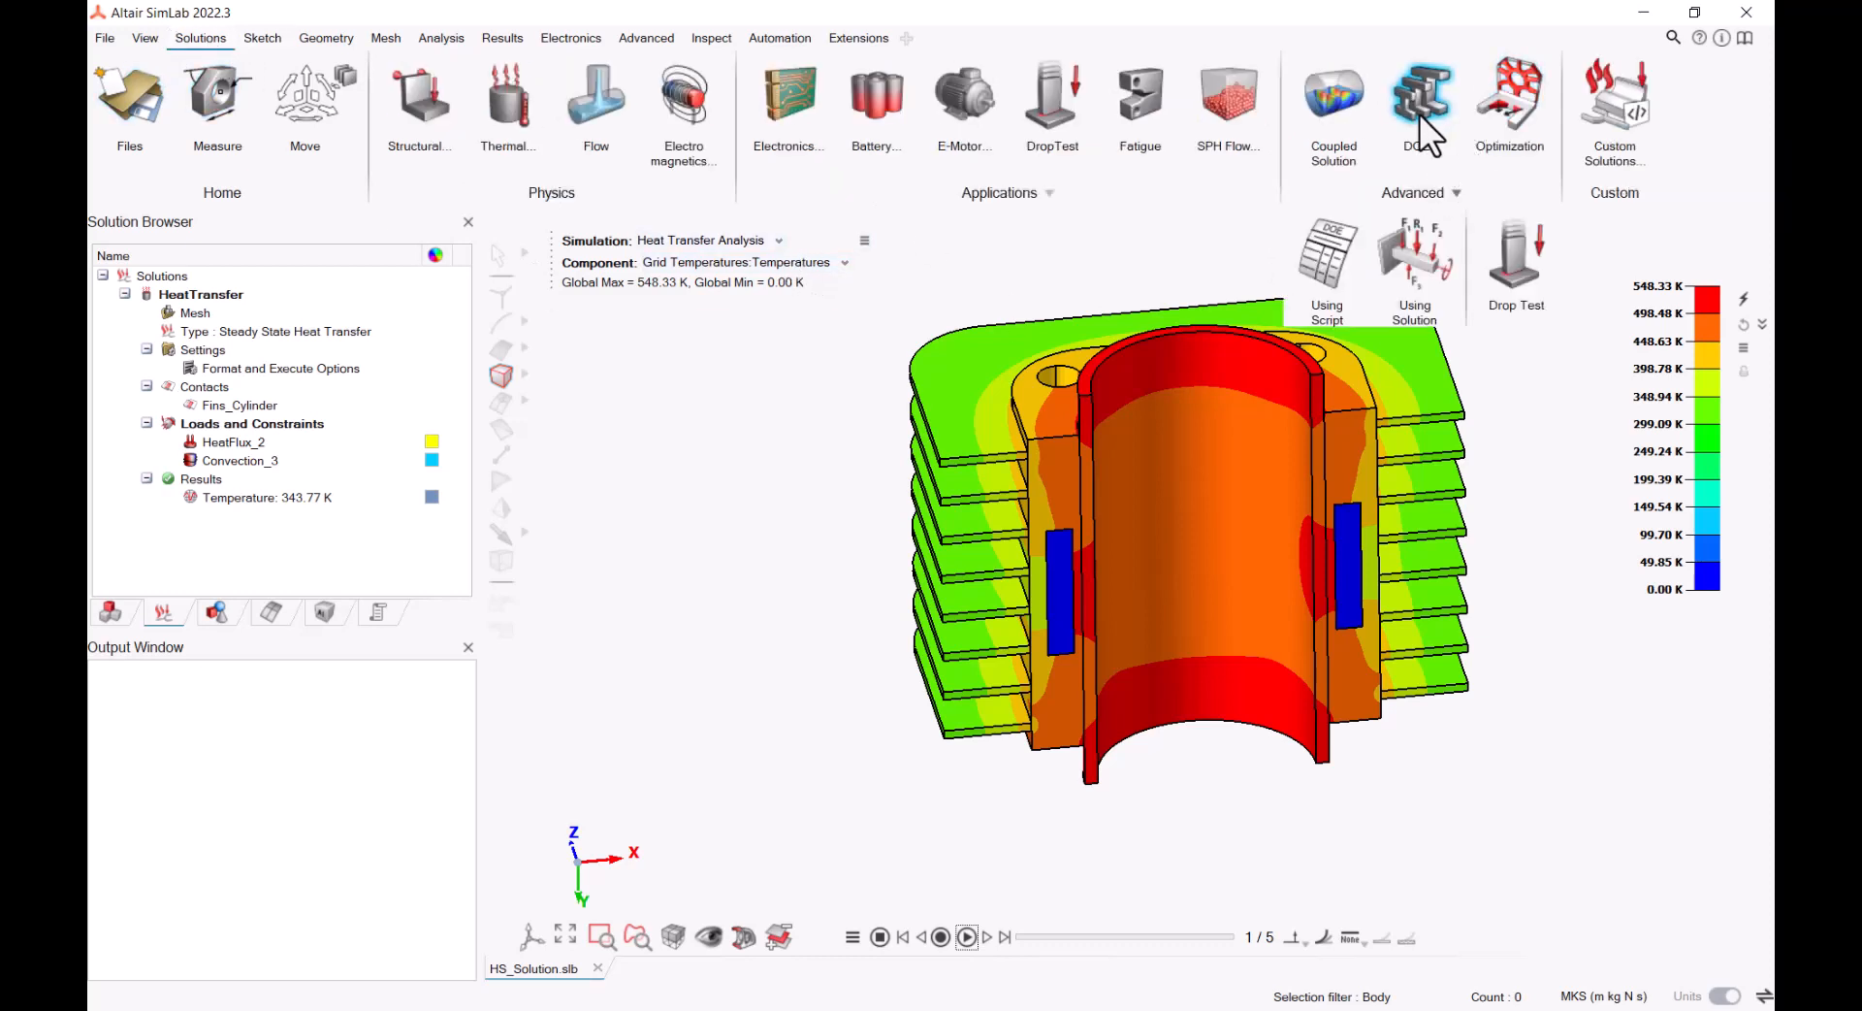
pyautogui.click(1329, 250)
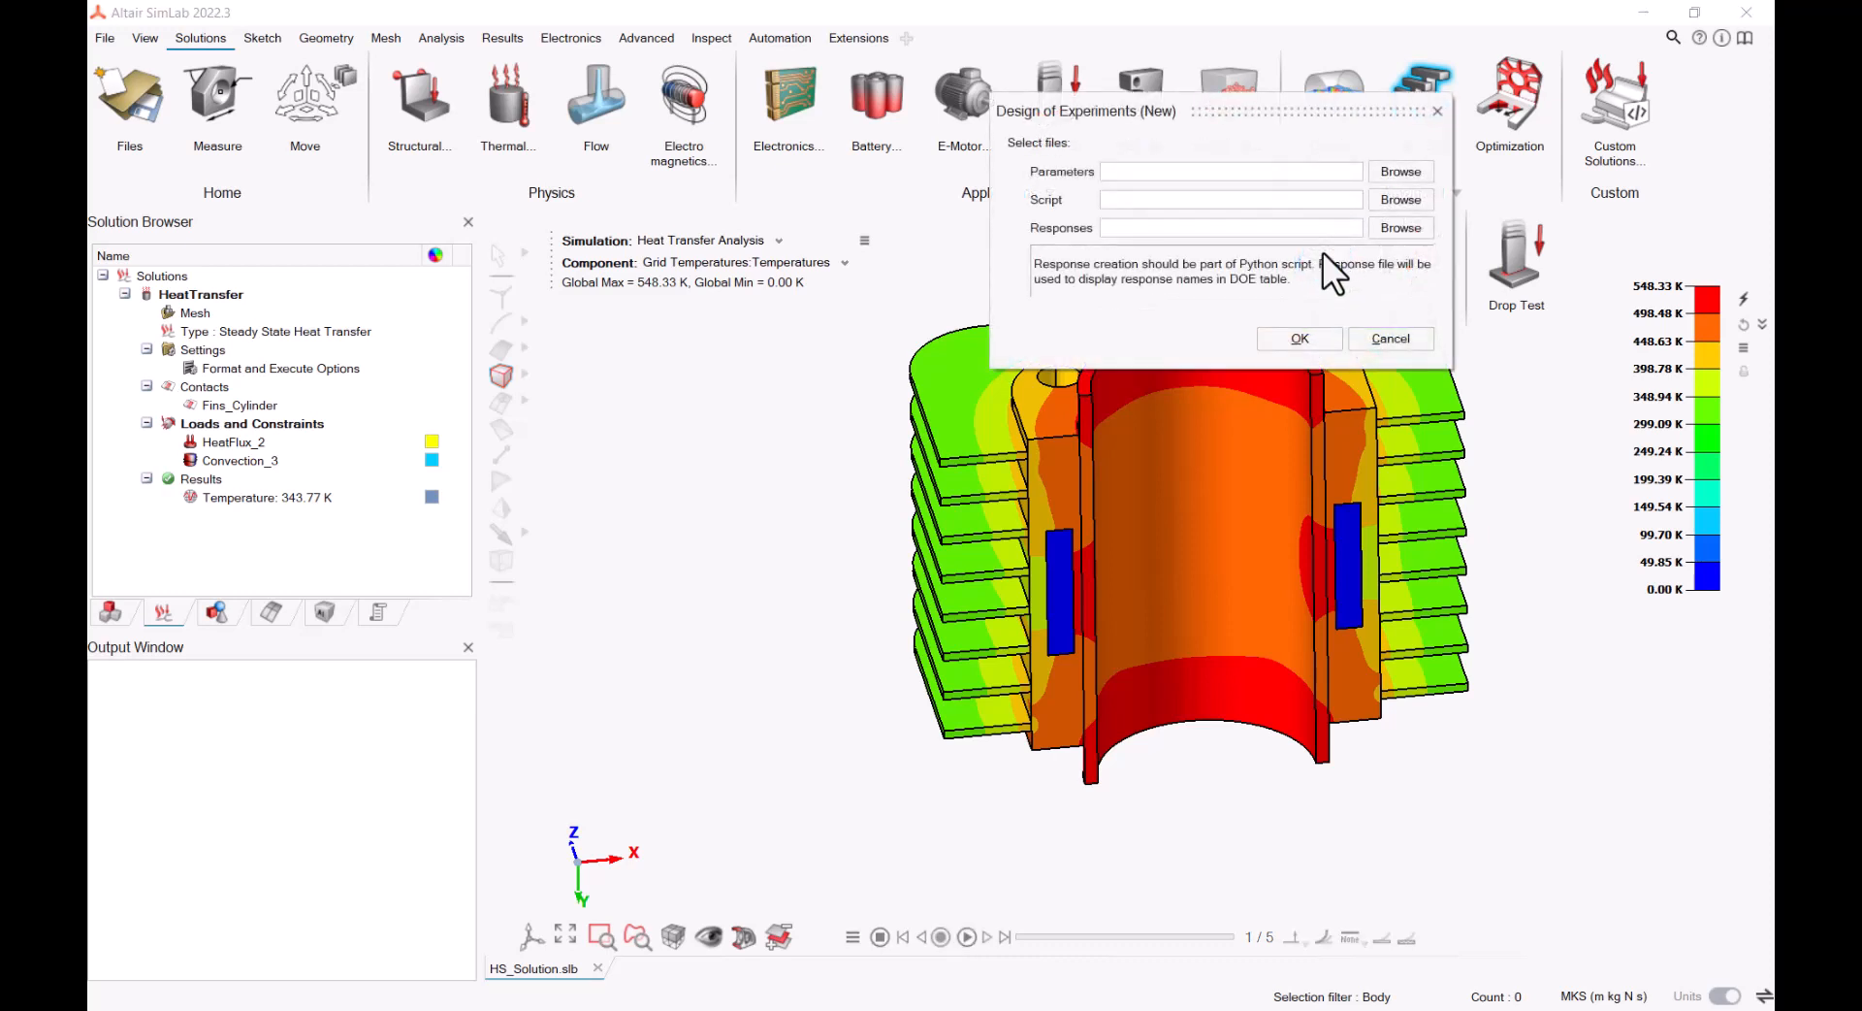
pyautogui.click(1408, 174)
pyautogui.click(1011, 277)
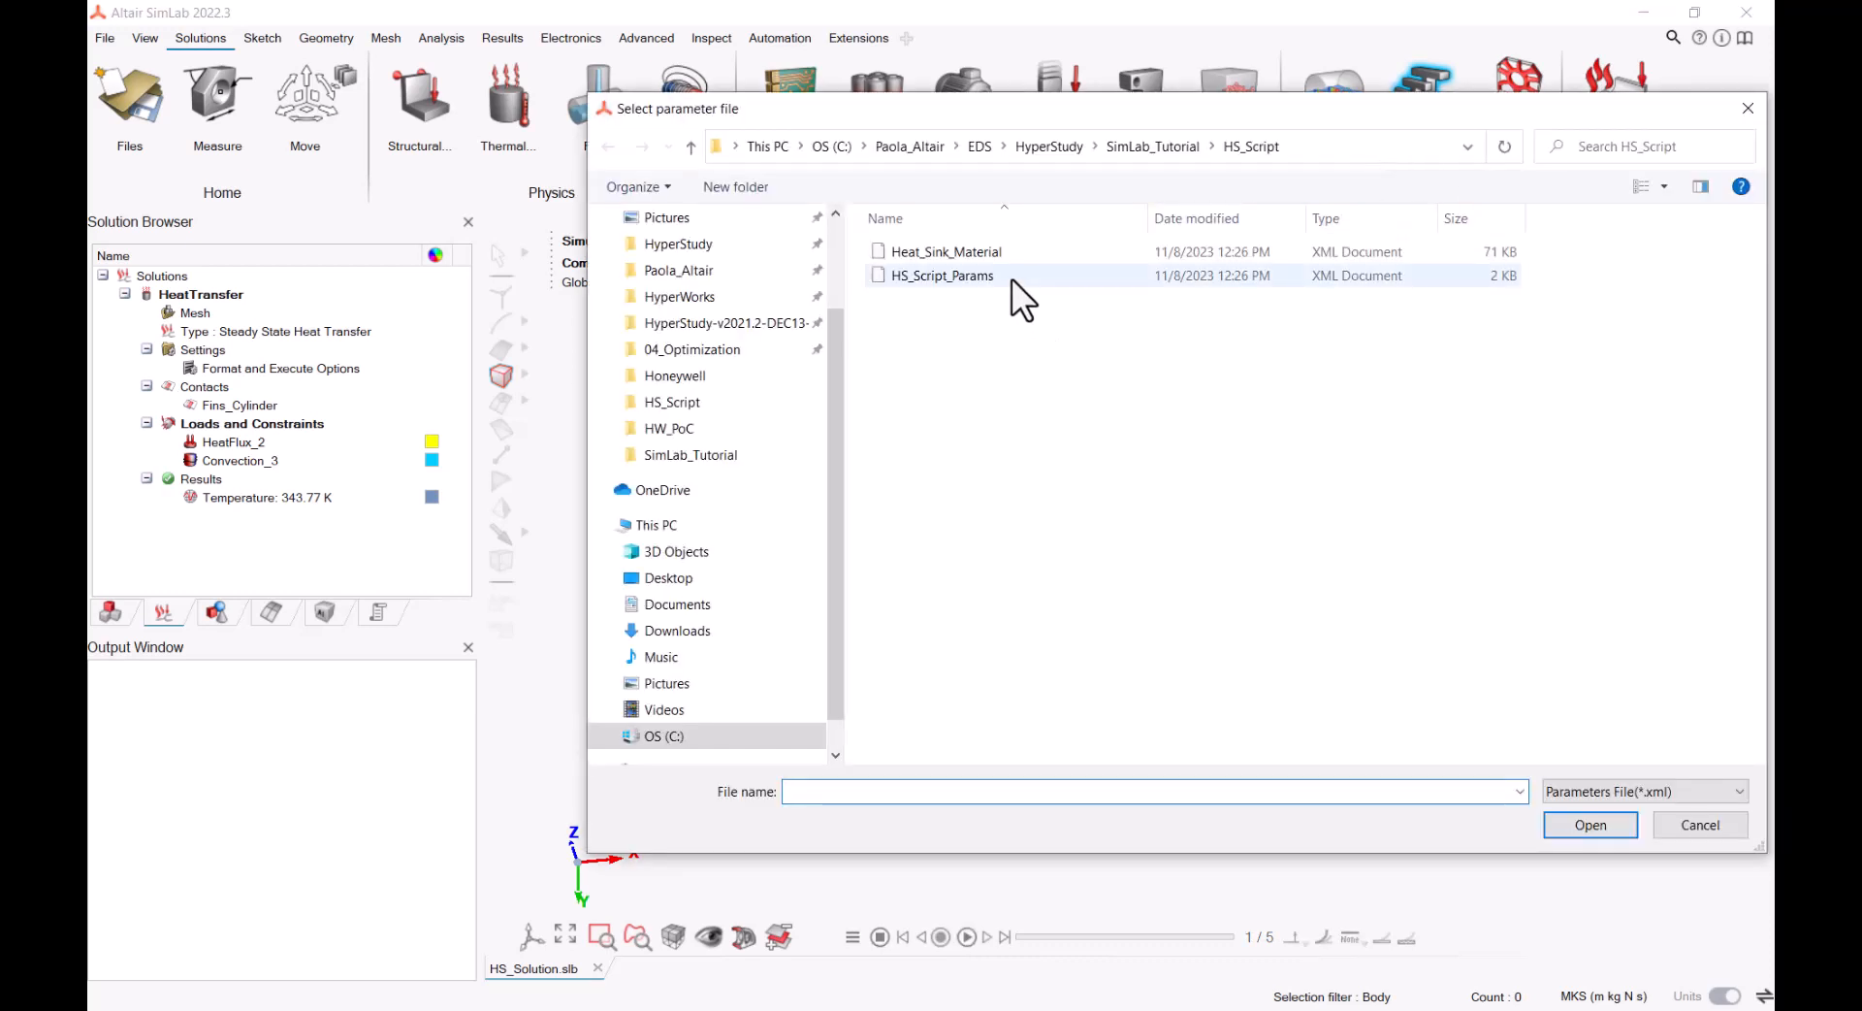
pyautogui.click(1573, 824)
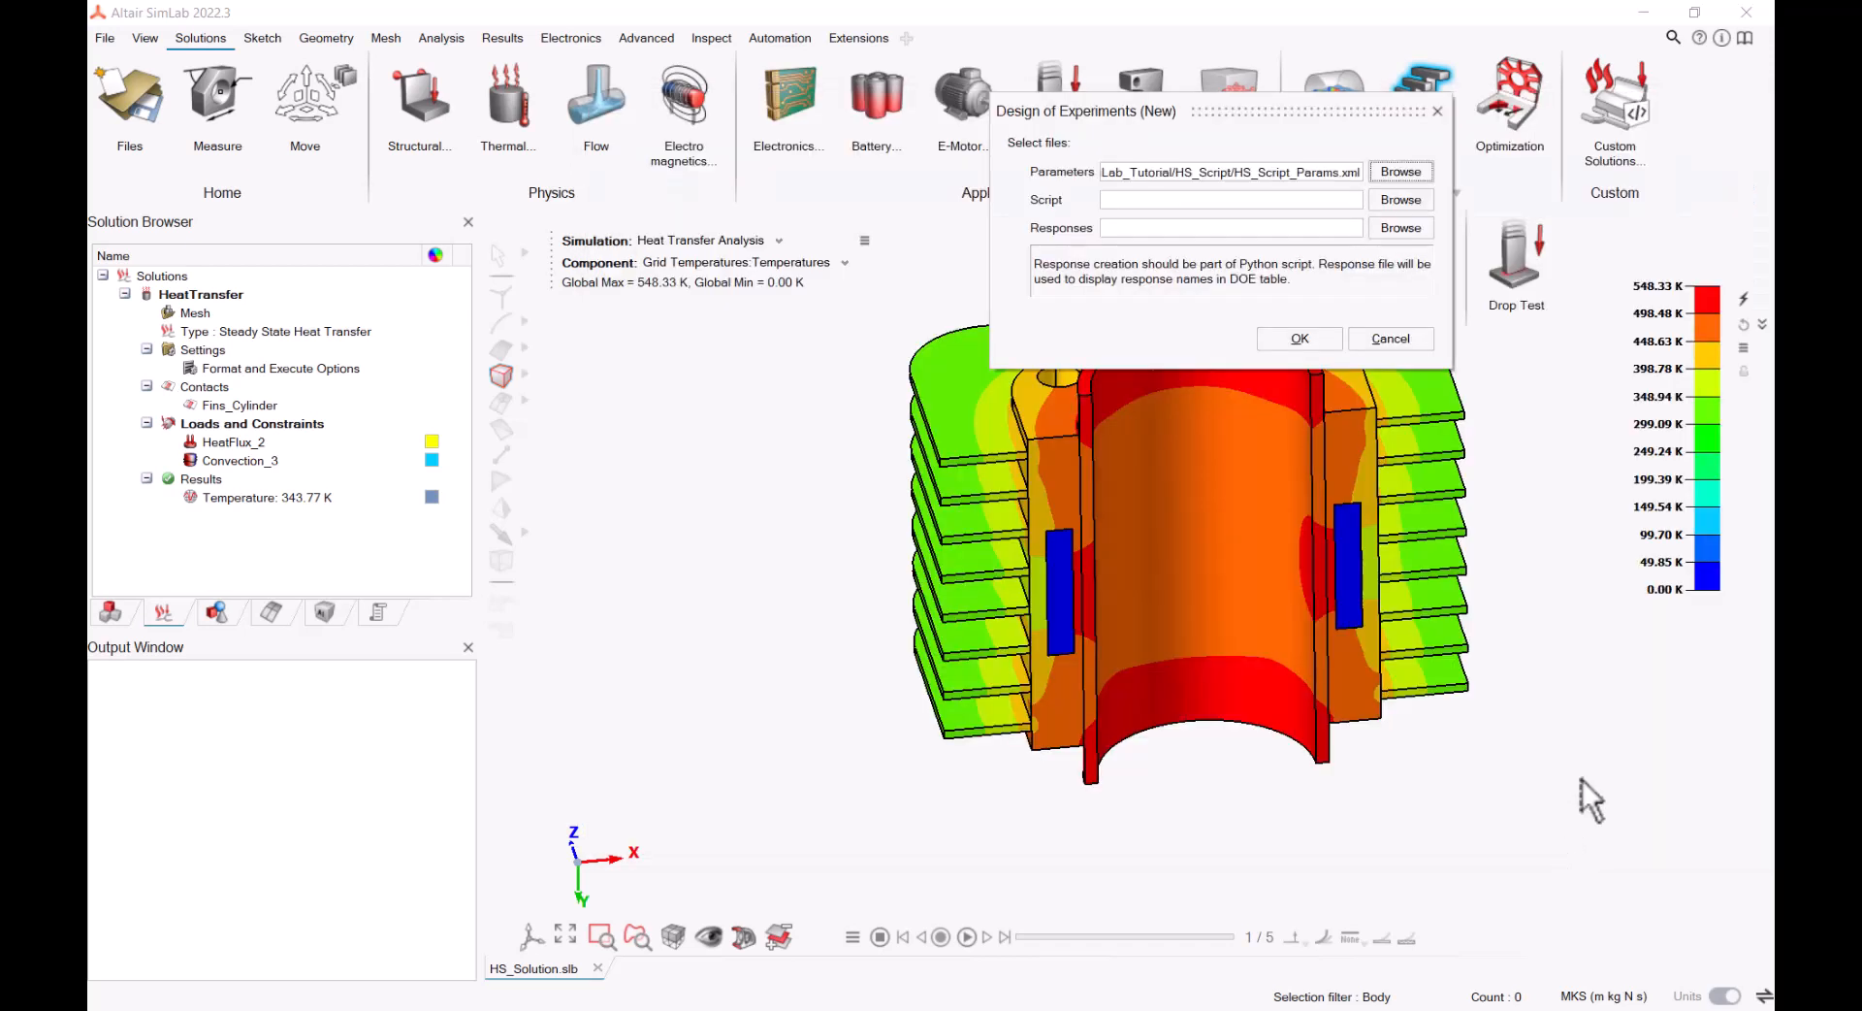
# Load HS_Script.py as the script and HS_Temperature.slresponse as the responses, and create the DOE solution in a new database
pyautogui.click(1401, 200)
pyautogui.click(992, 252)
pyautogui.click(1584, 822)
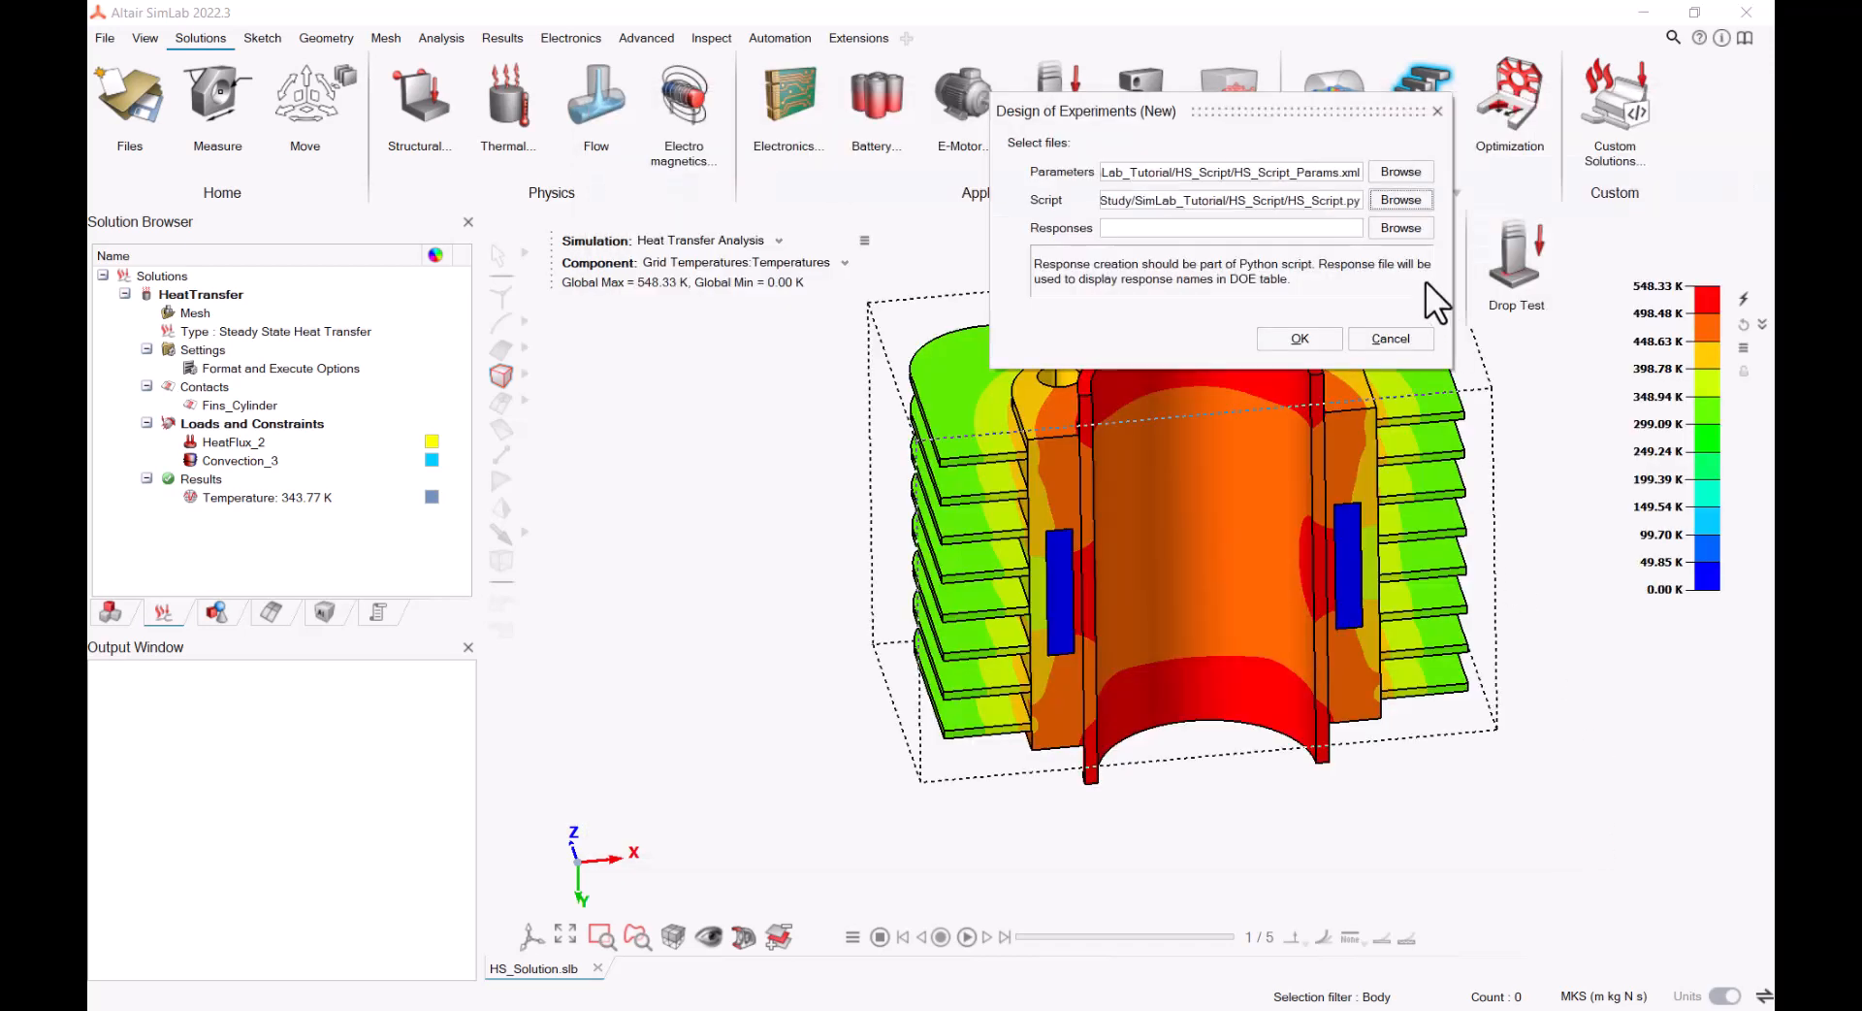
pyautogui.click(1401, 229)
pyautogui.click(1067, 252)
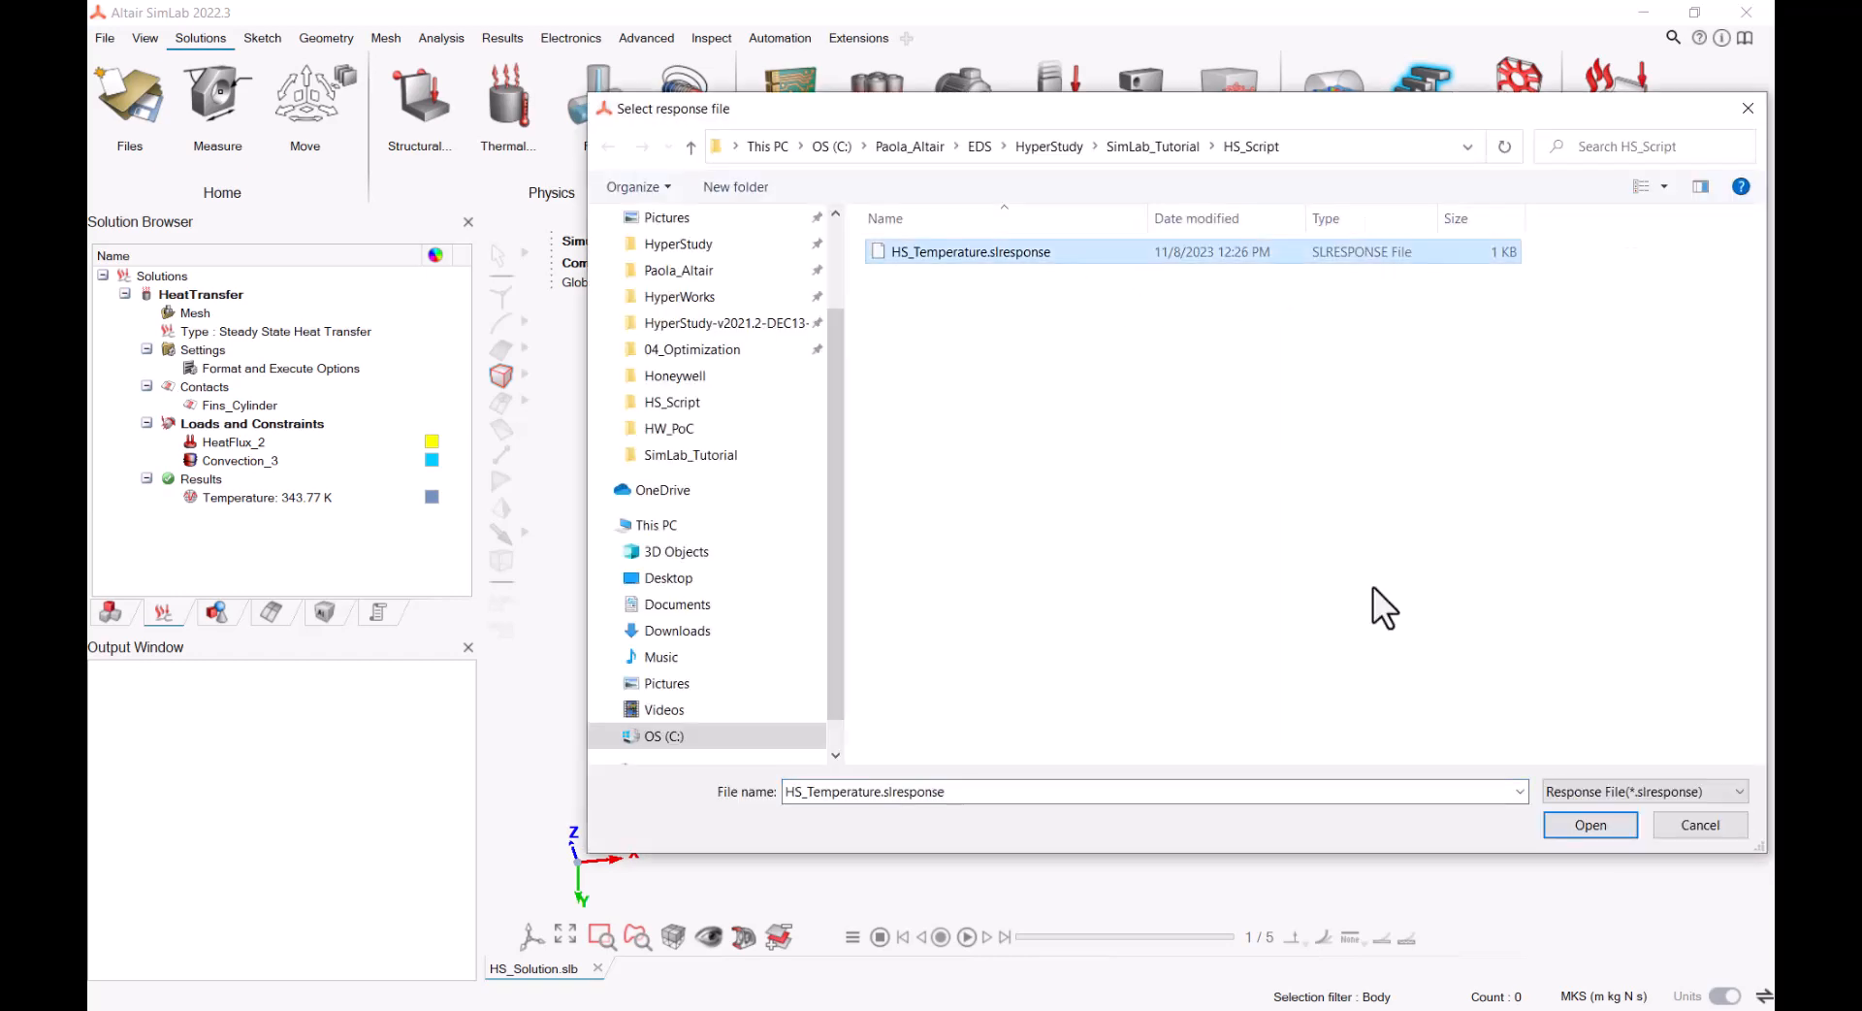
pyautogui.click(1568, 821)
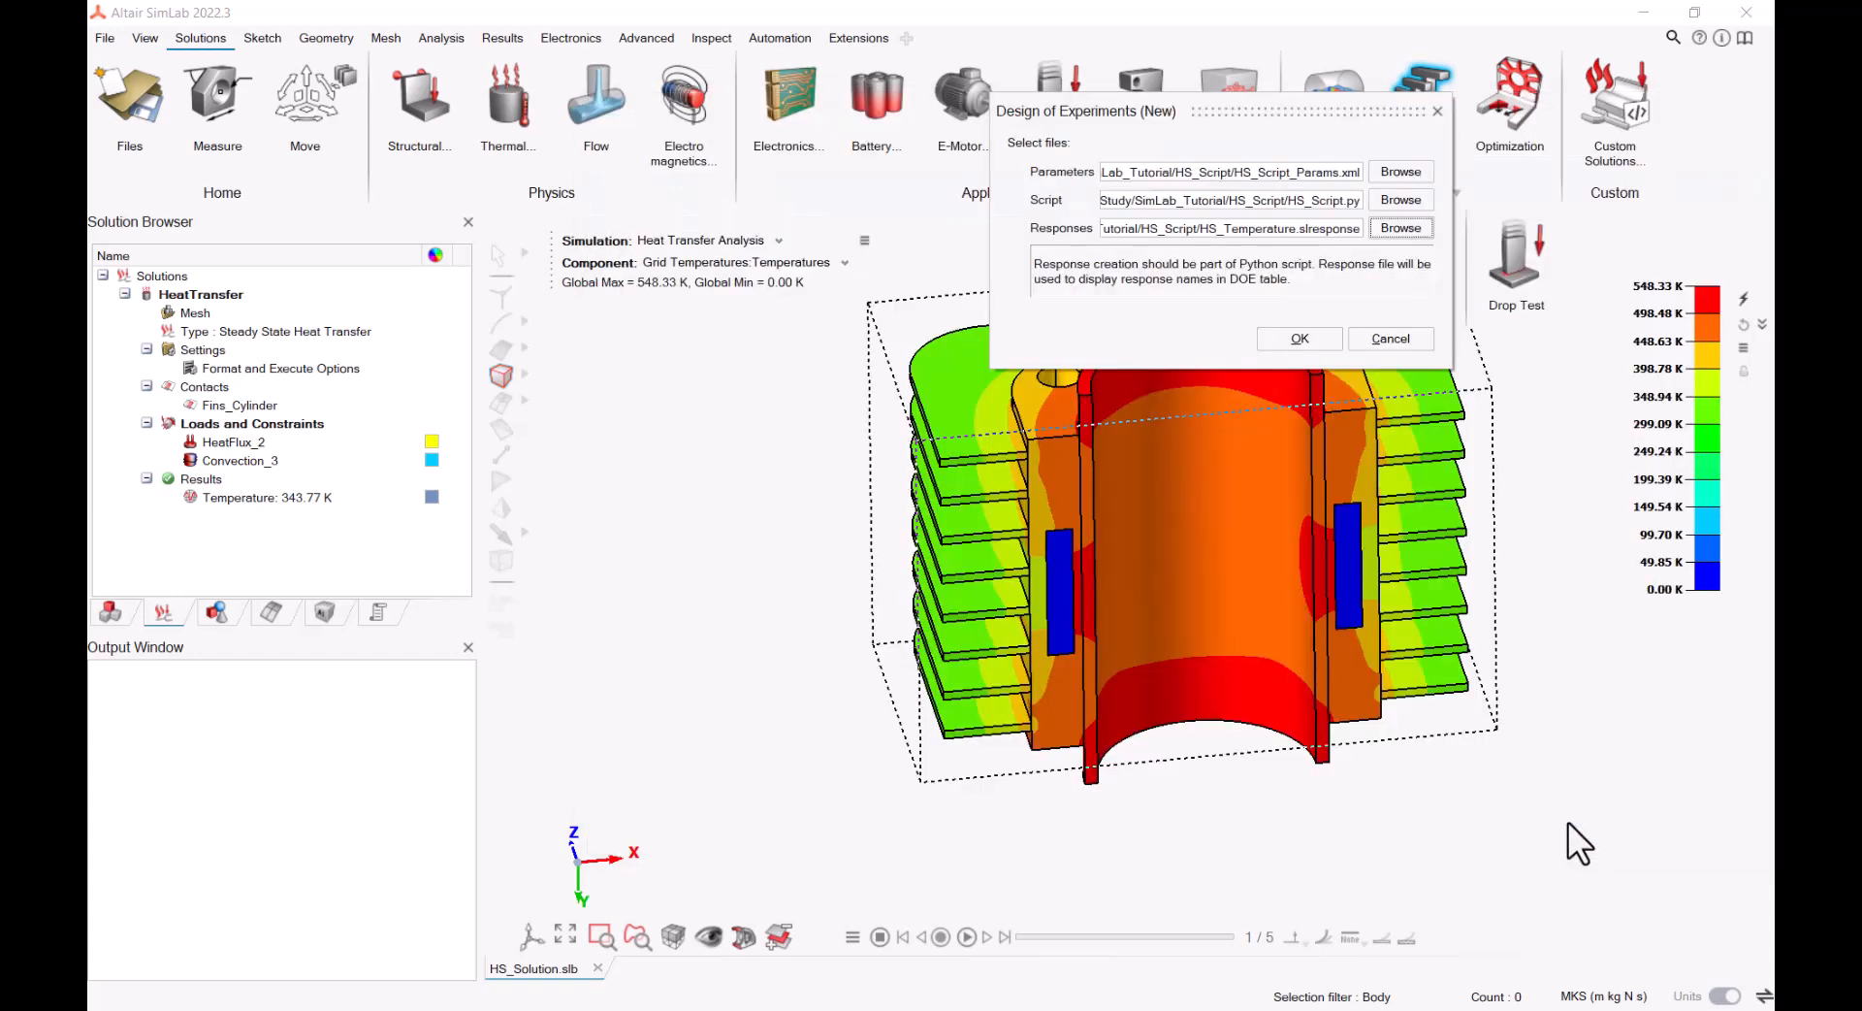
pyautogui.click(1321, 337)
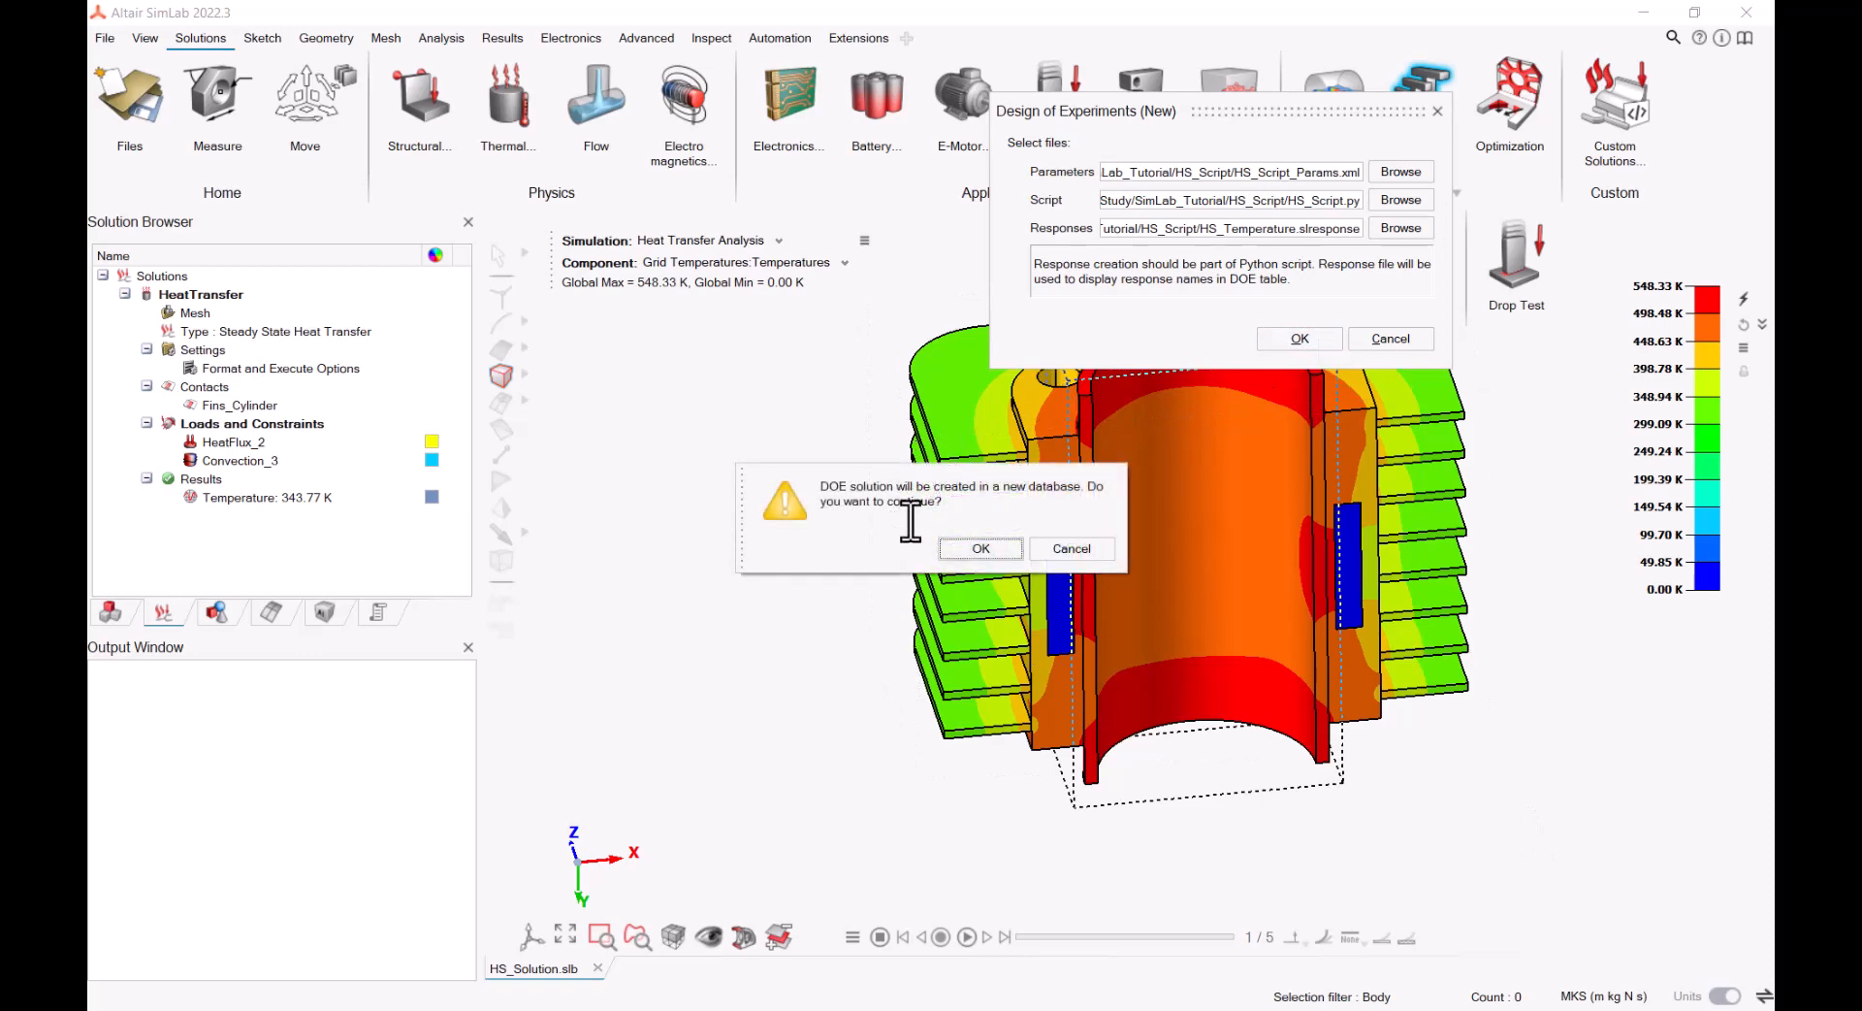
pyautogui.click(983, 549)
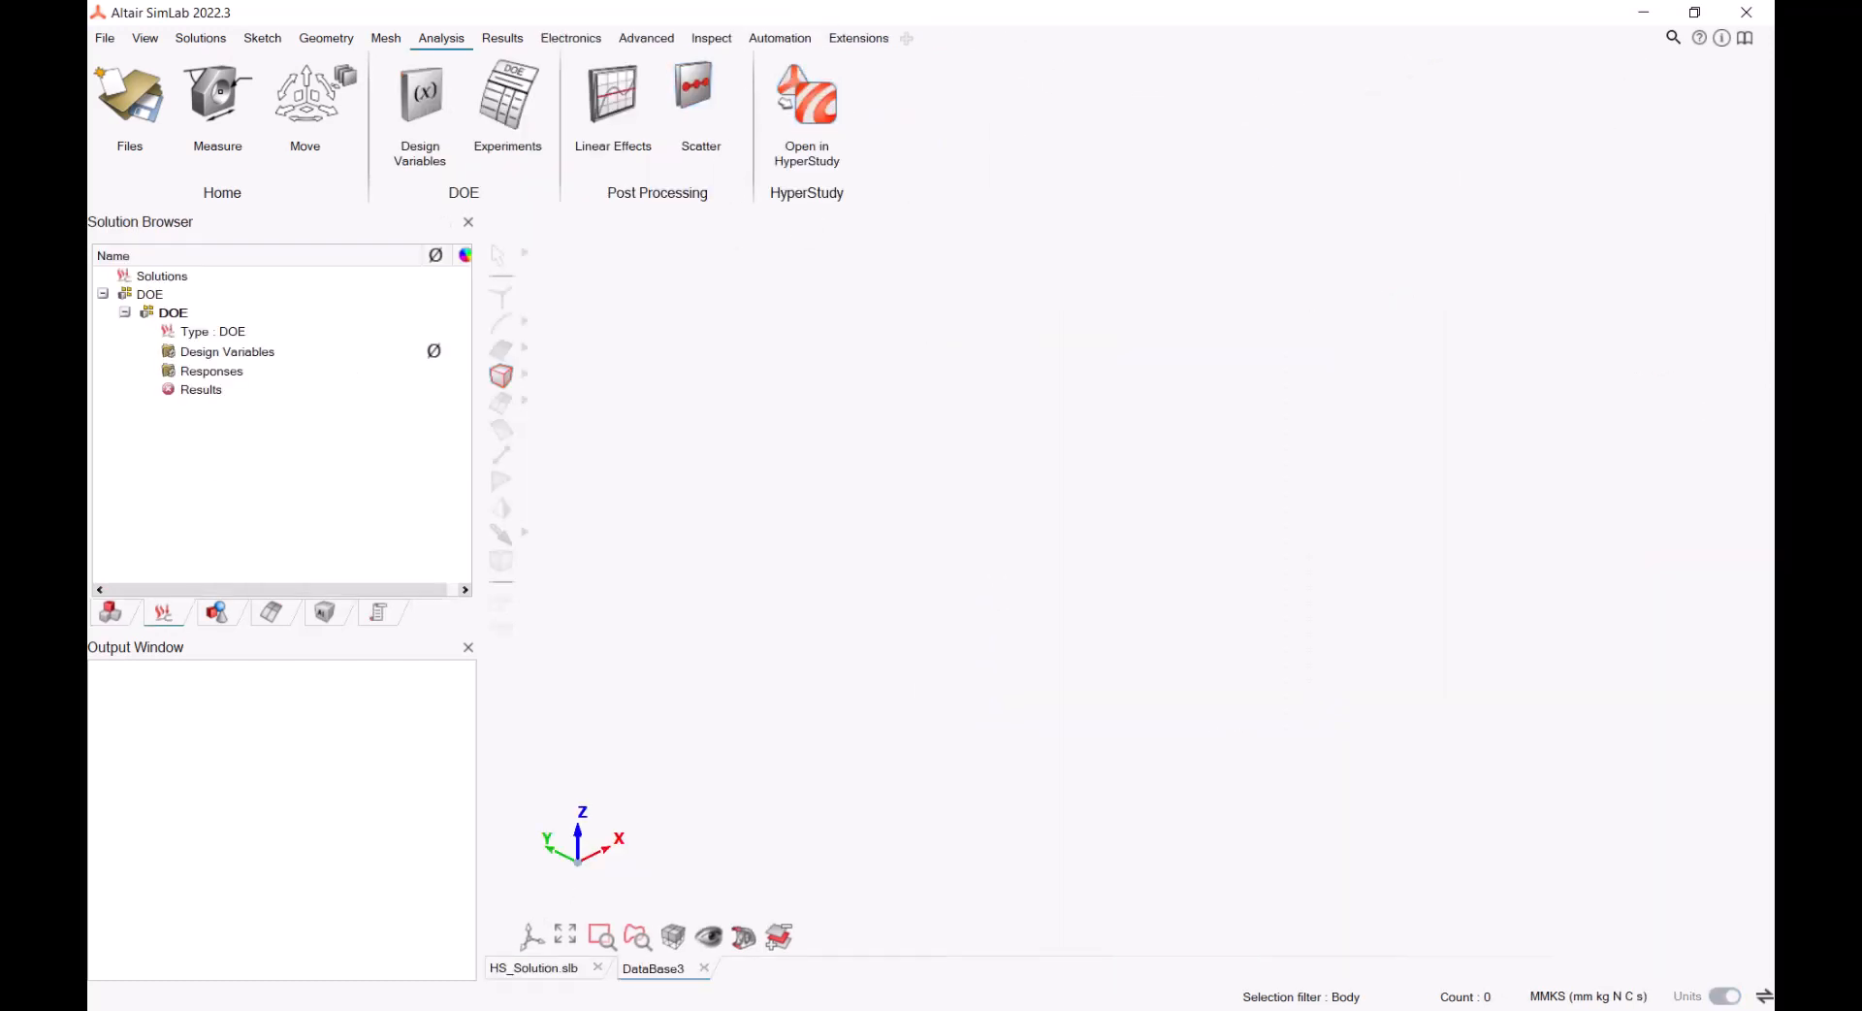
# Start opening the DOE in HyperStudy, accepting the install path and solution name checks
pyautogui.click(818, 111)
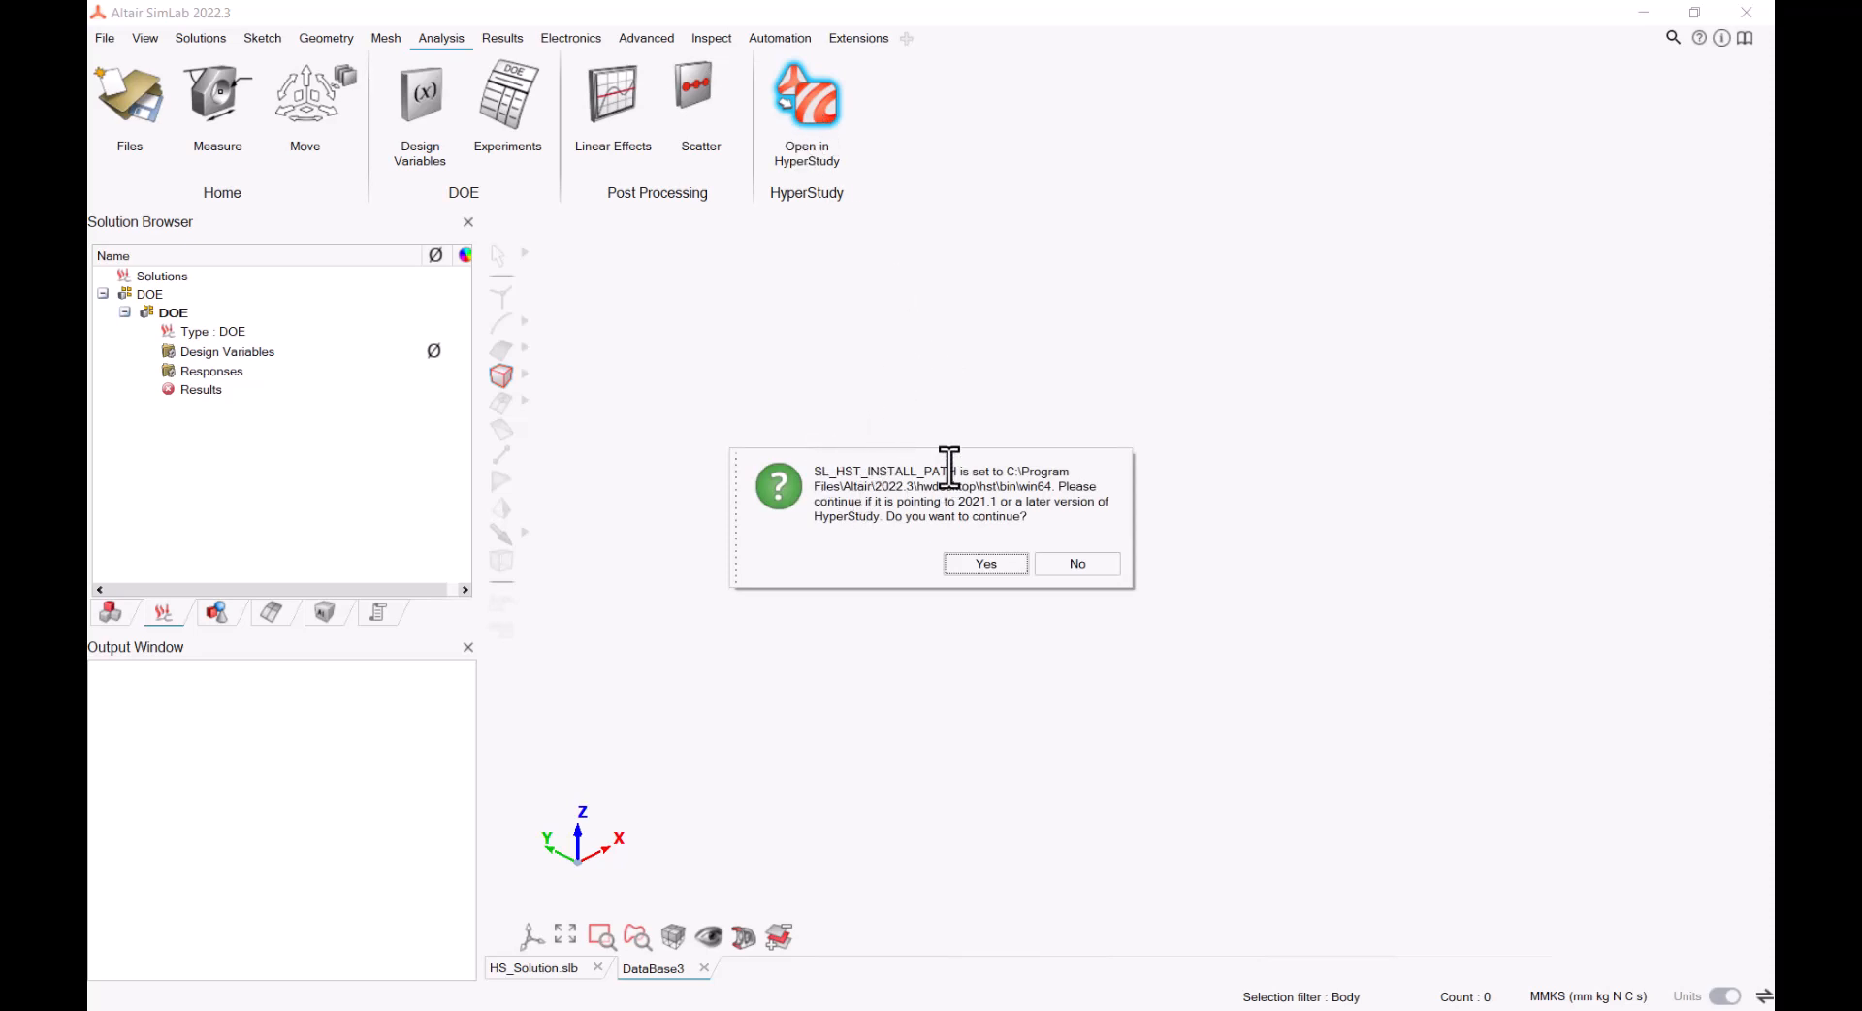
pyautogui.click(983, 560)
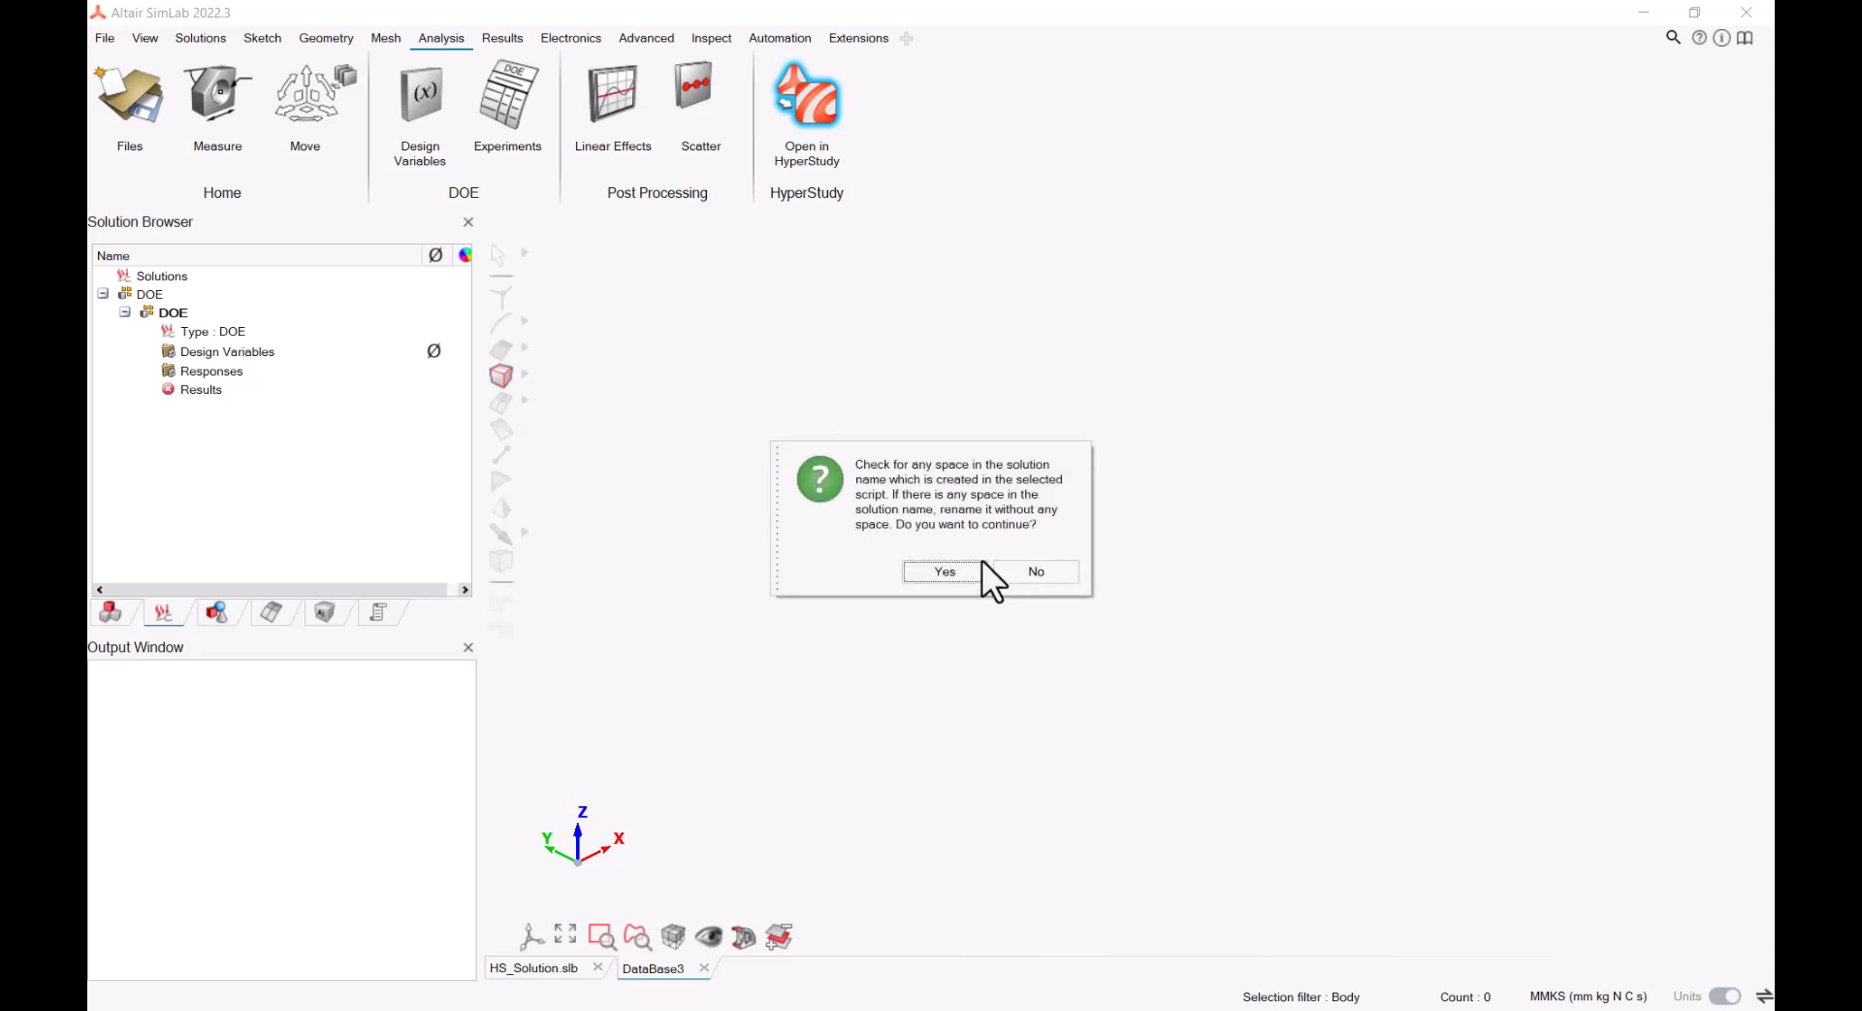
pyautogui.click(960, 571)
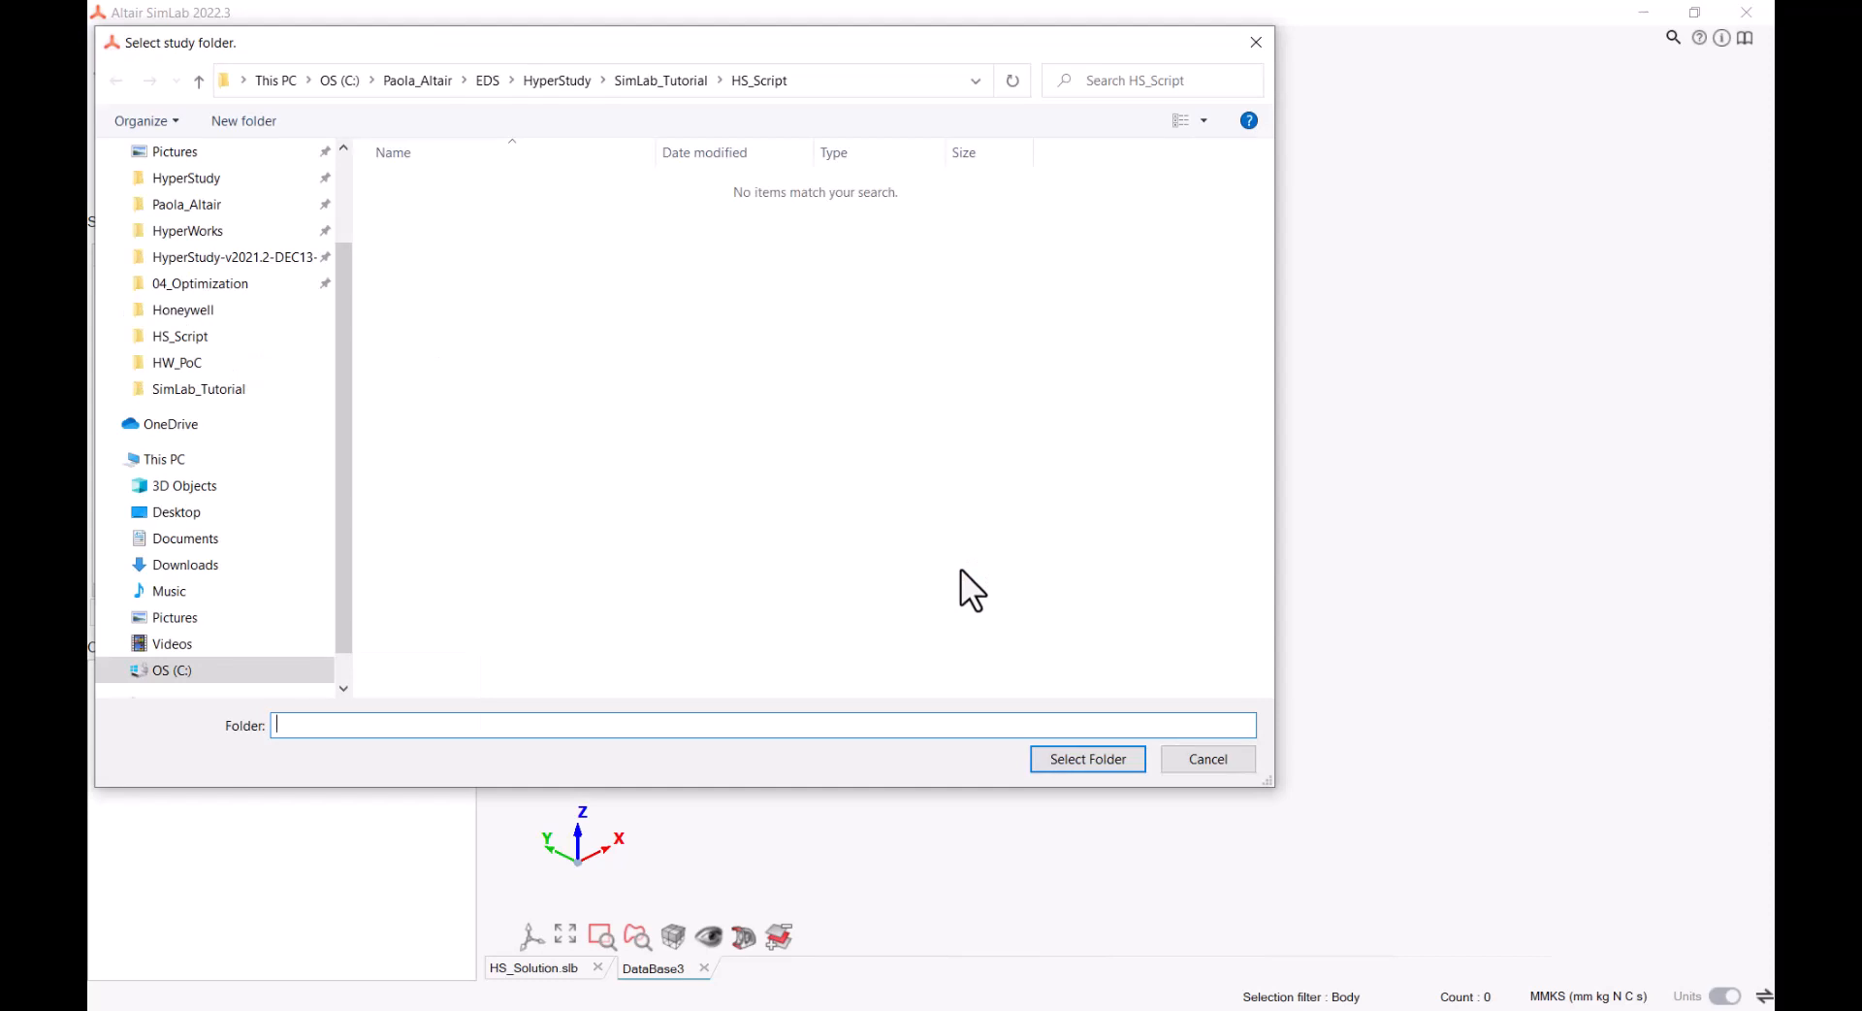
# Rename New folder in SimLab_Tutorial to Study_Hst and use it as the study folder, accepting the copy of the HS_Script files
pyautogui.click(681, 80)
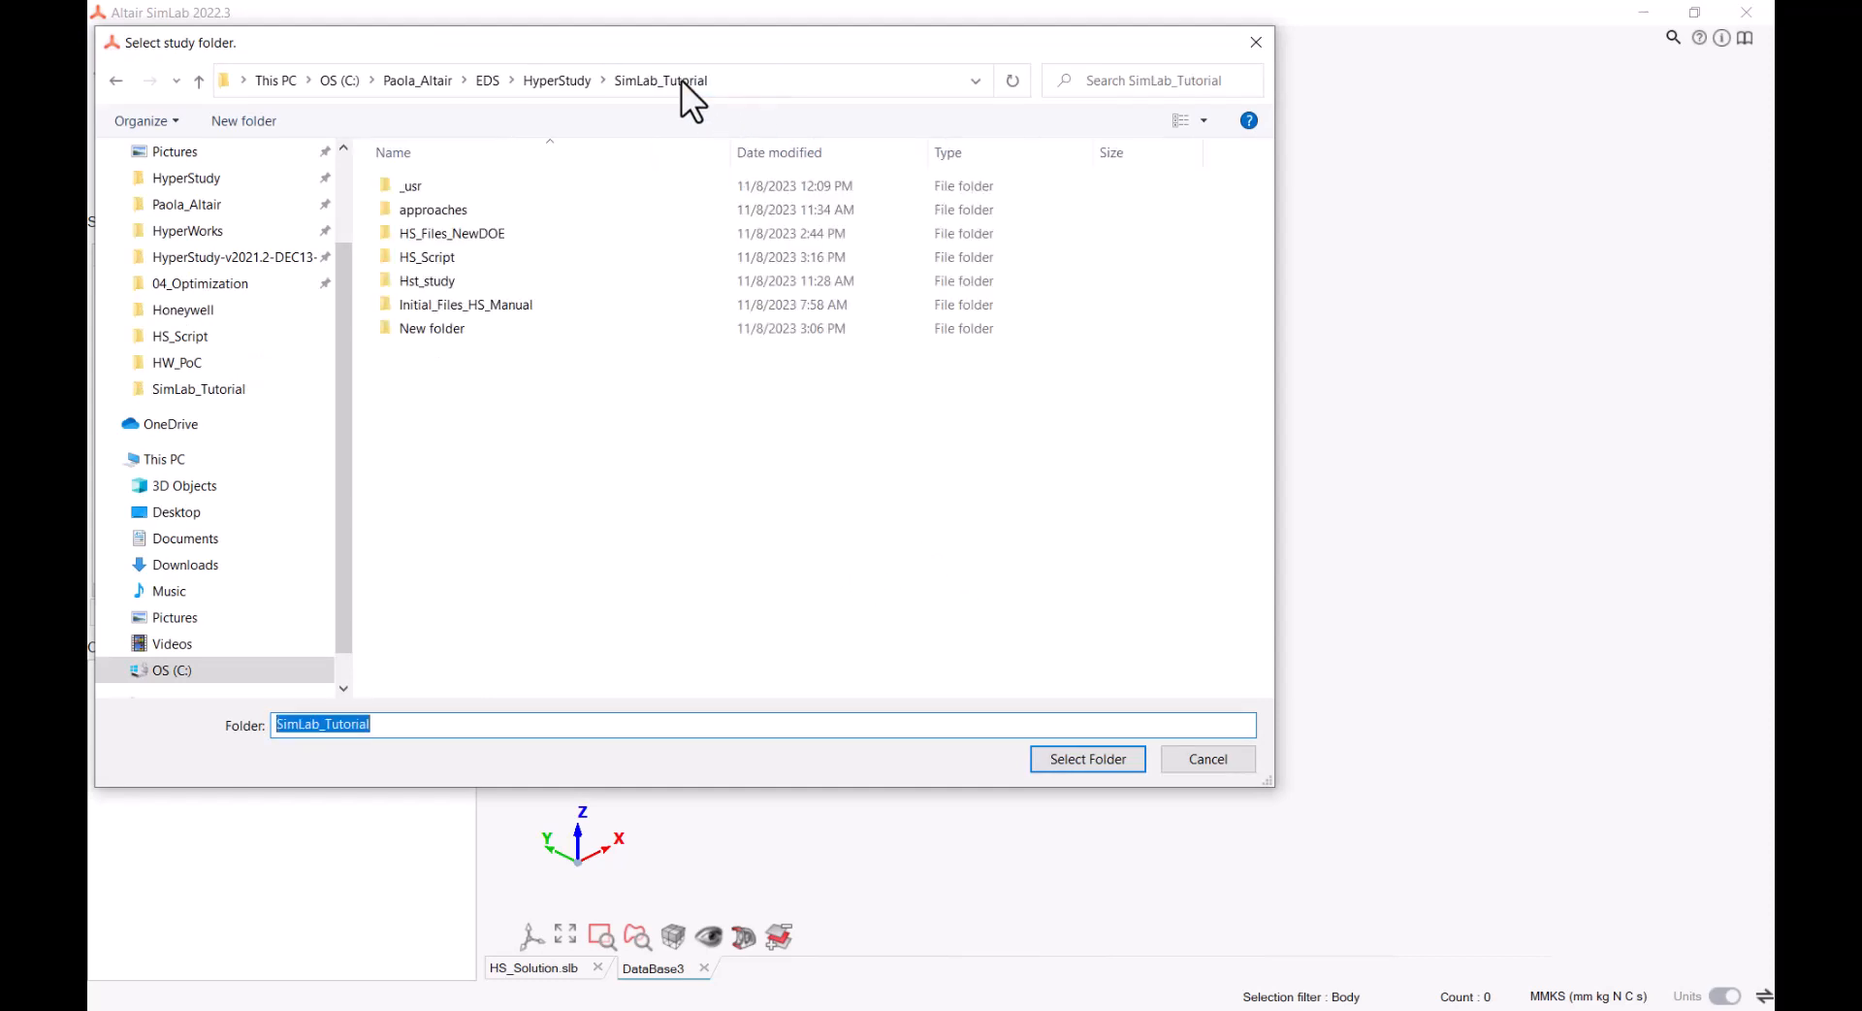
pyautogui.click(465, 332)
pyautogui.rightClick(464, 332)
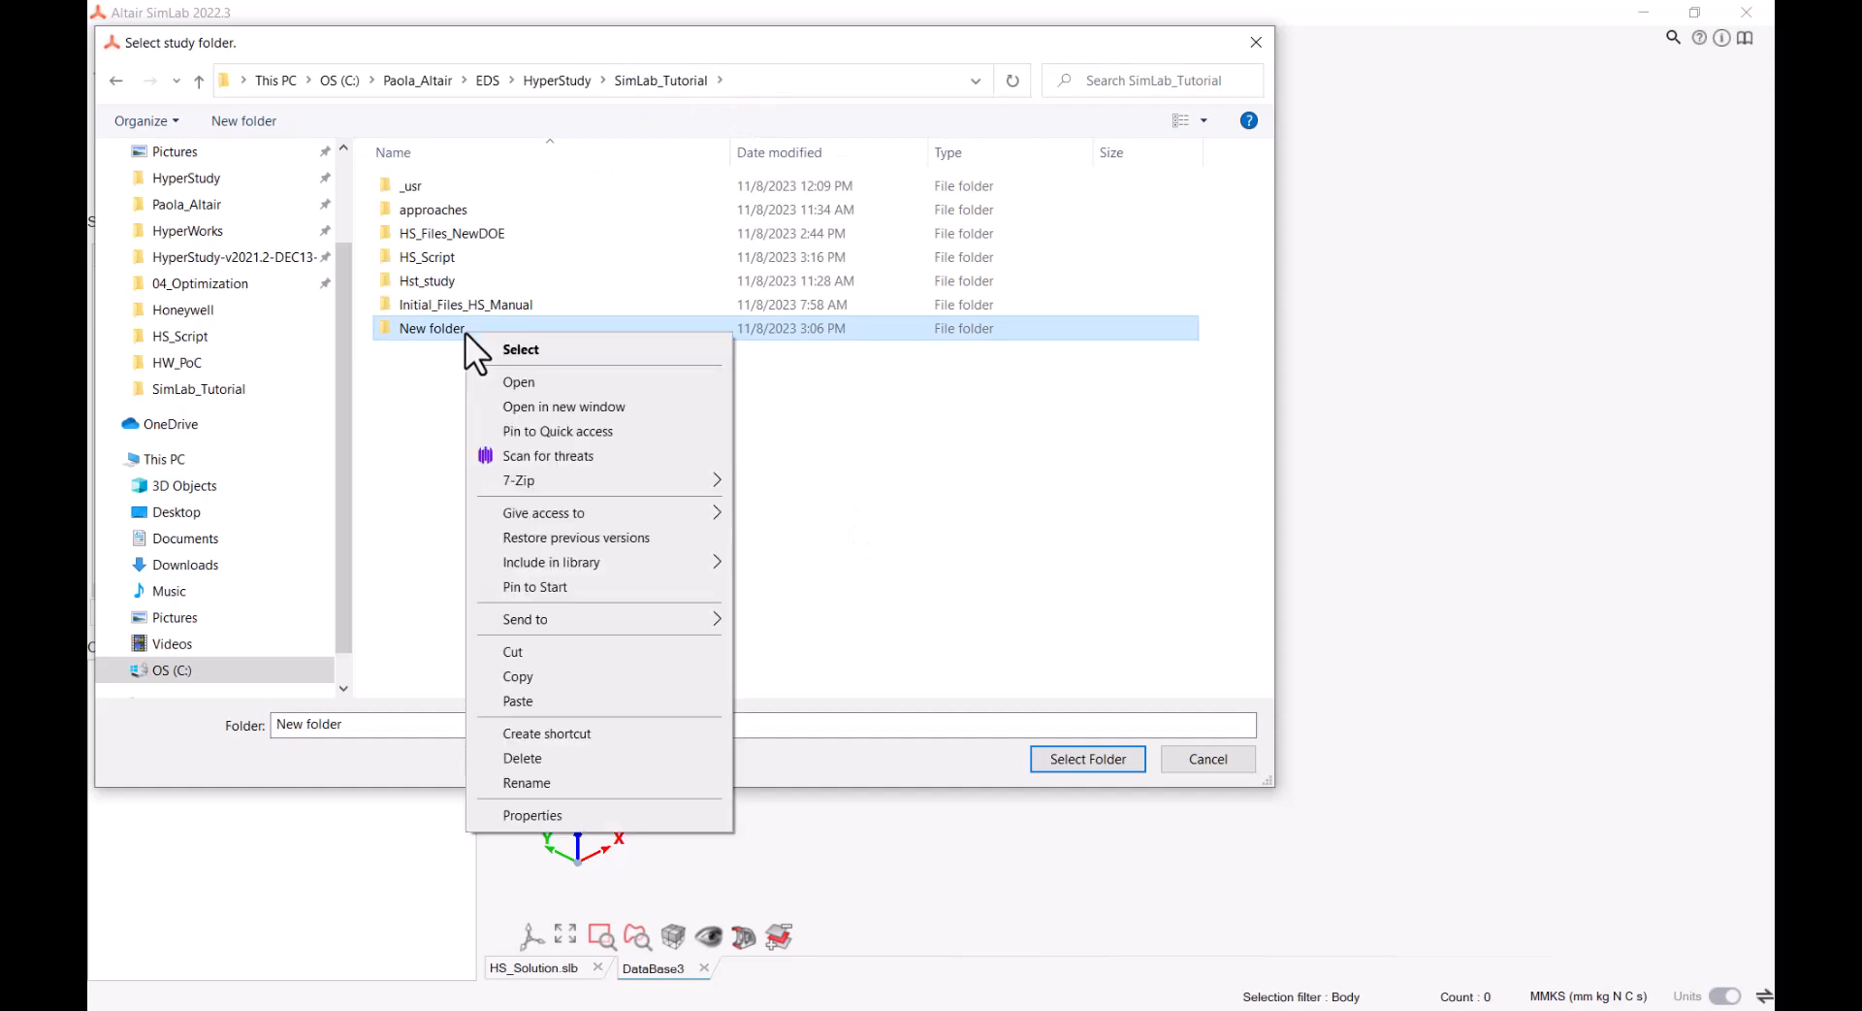
pyautogui.click(540, 779)
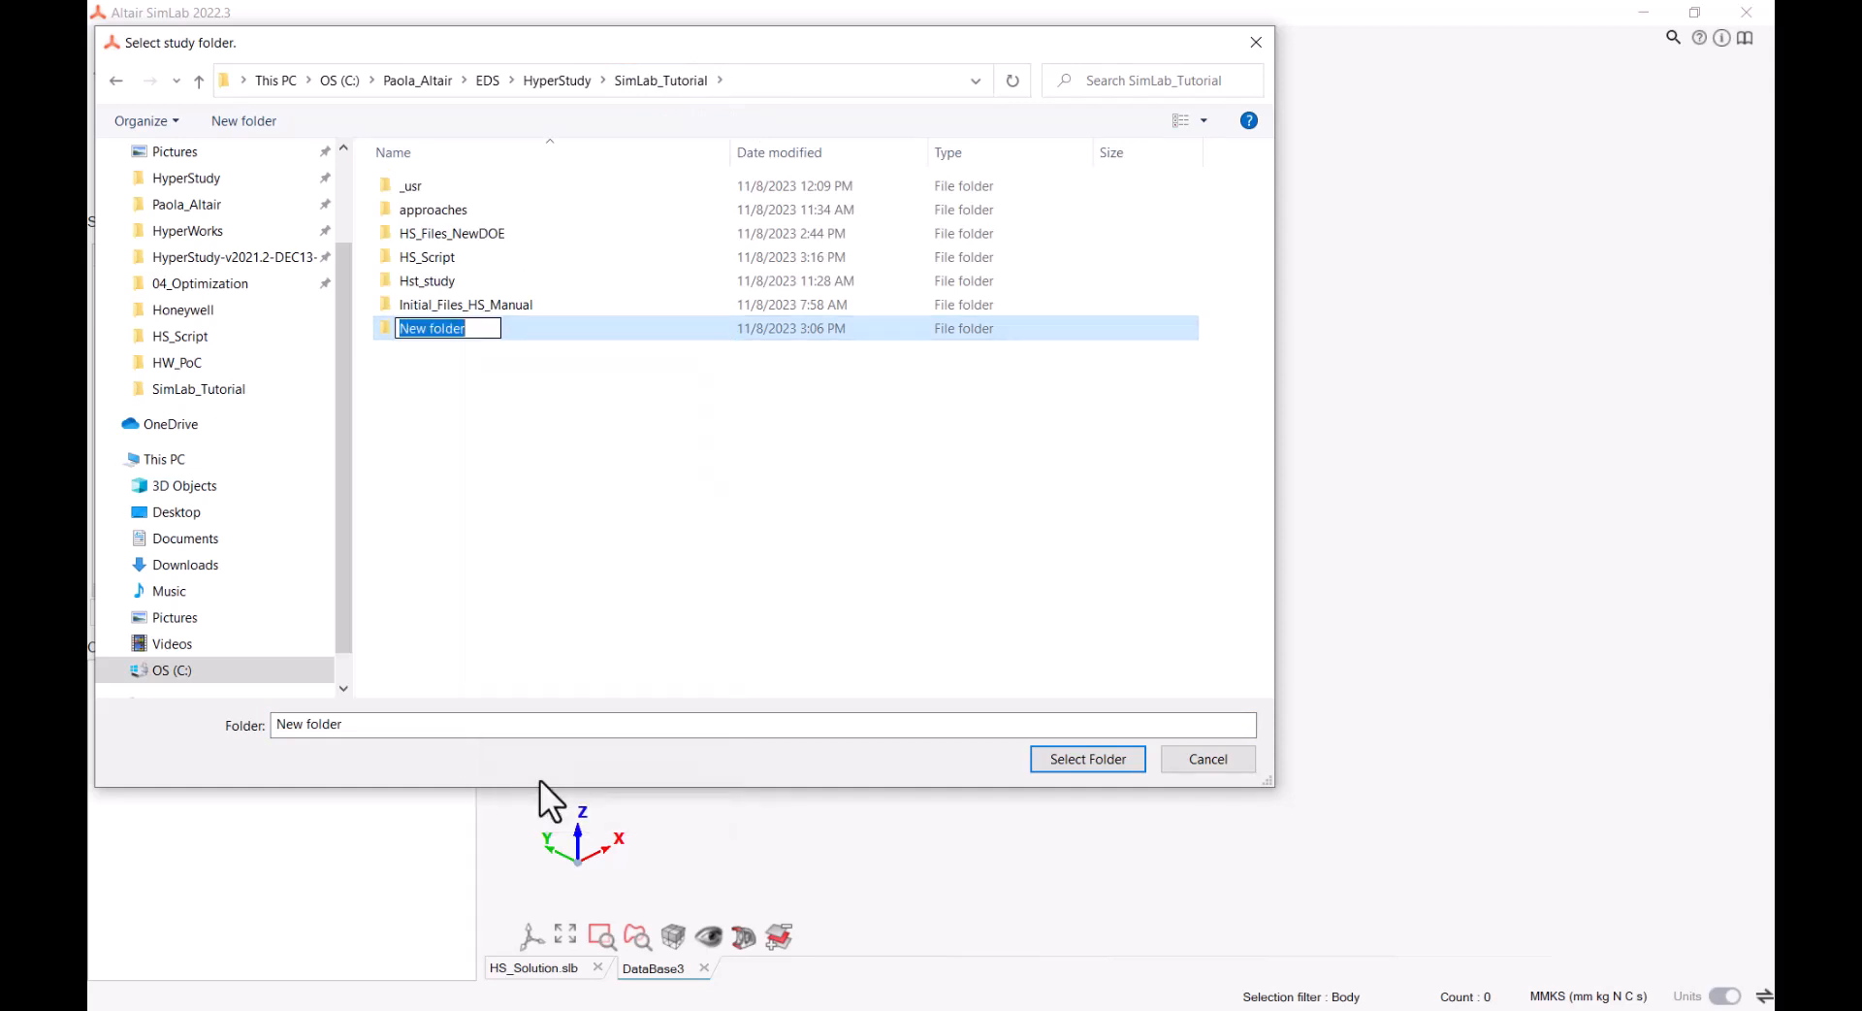
pyautogui.press('capslock')
pyautogui.write('S')
pyautogui.press('capslock')
pyautogui.write('tud')
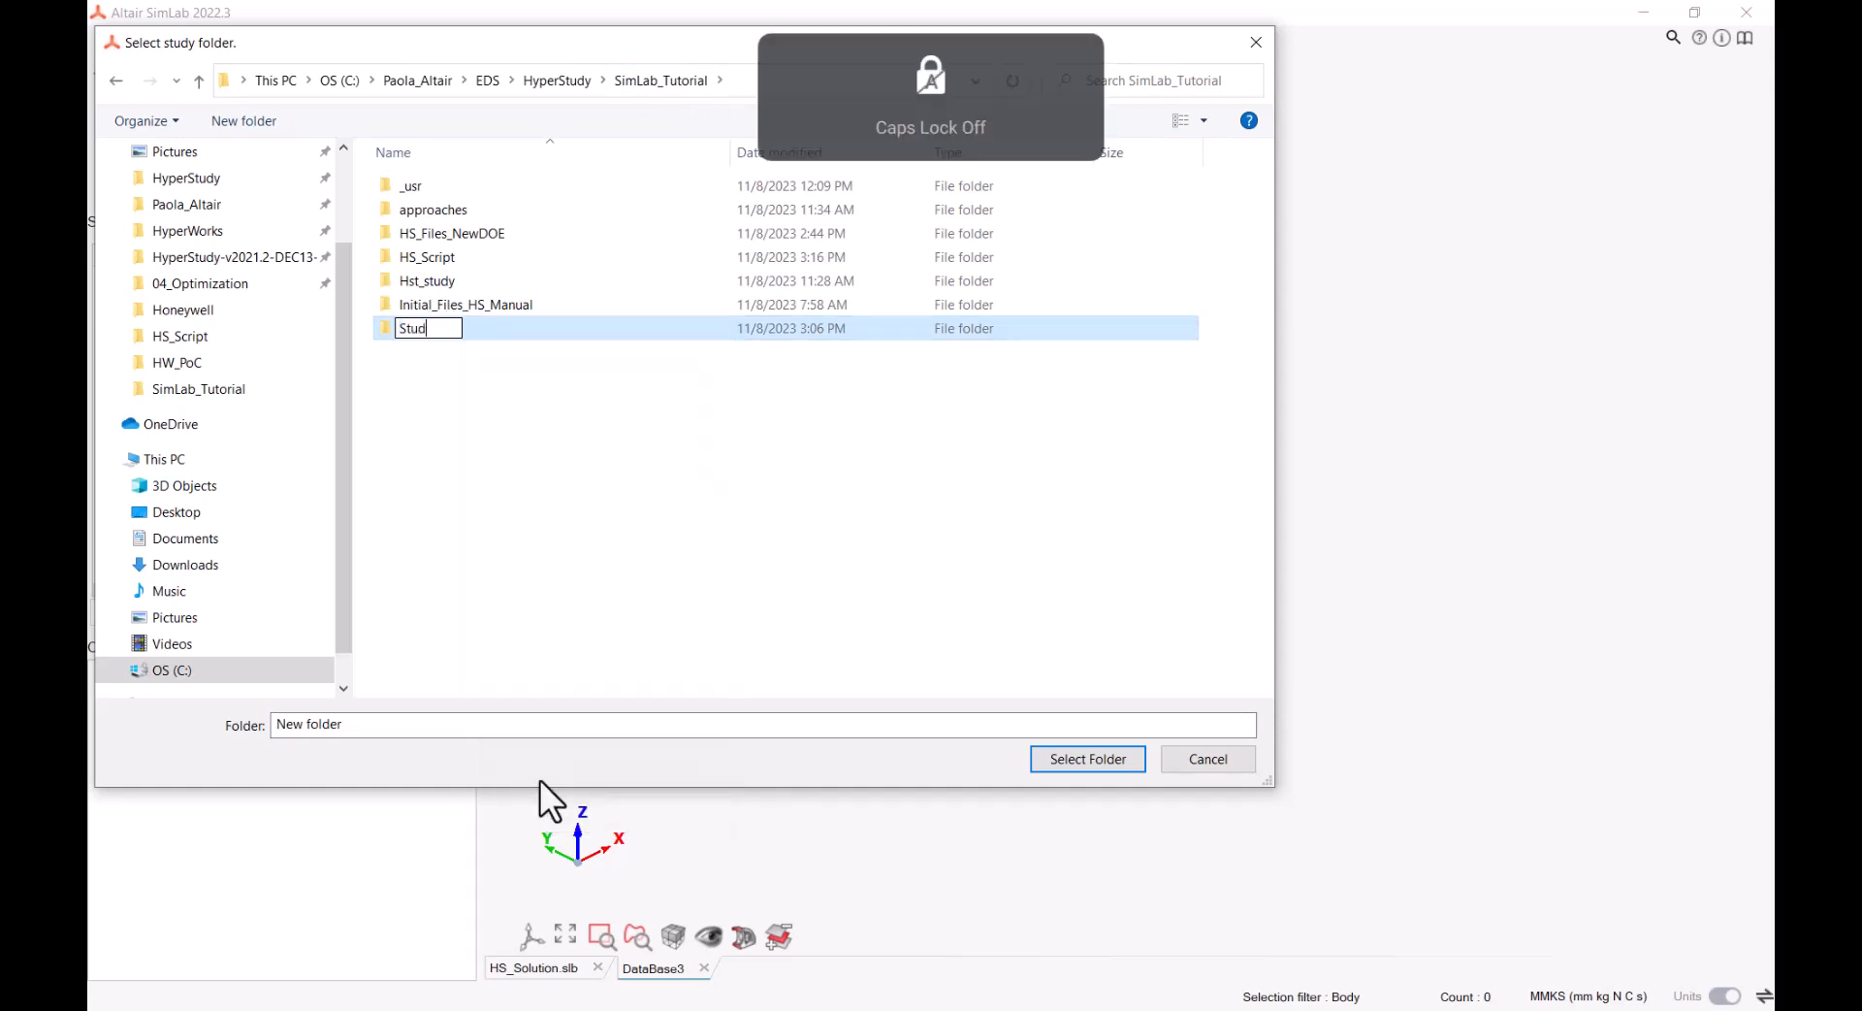
pyautogui.write('y_')
pyautogui.press('capslock')
pyautogui.write('Hs')
pyautogui.press('capslock')
pyautogui.write('st')
pyautogui.press('Return')
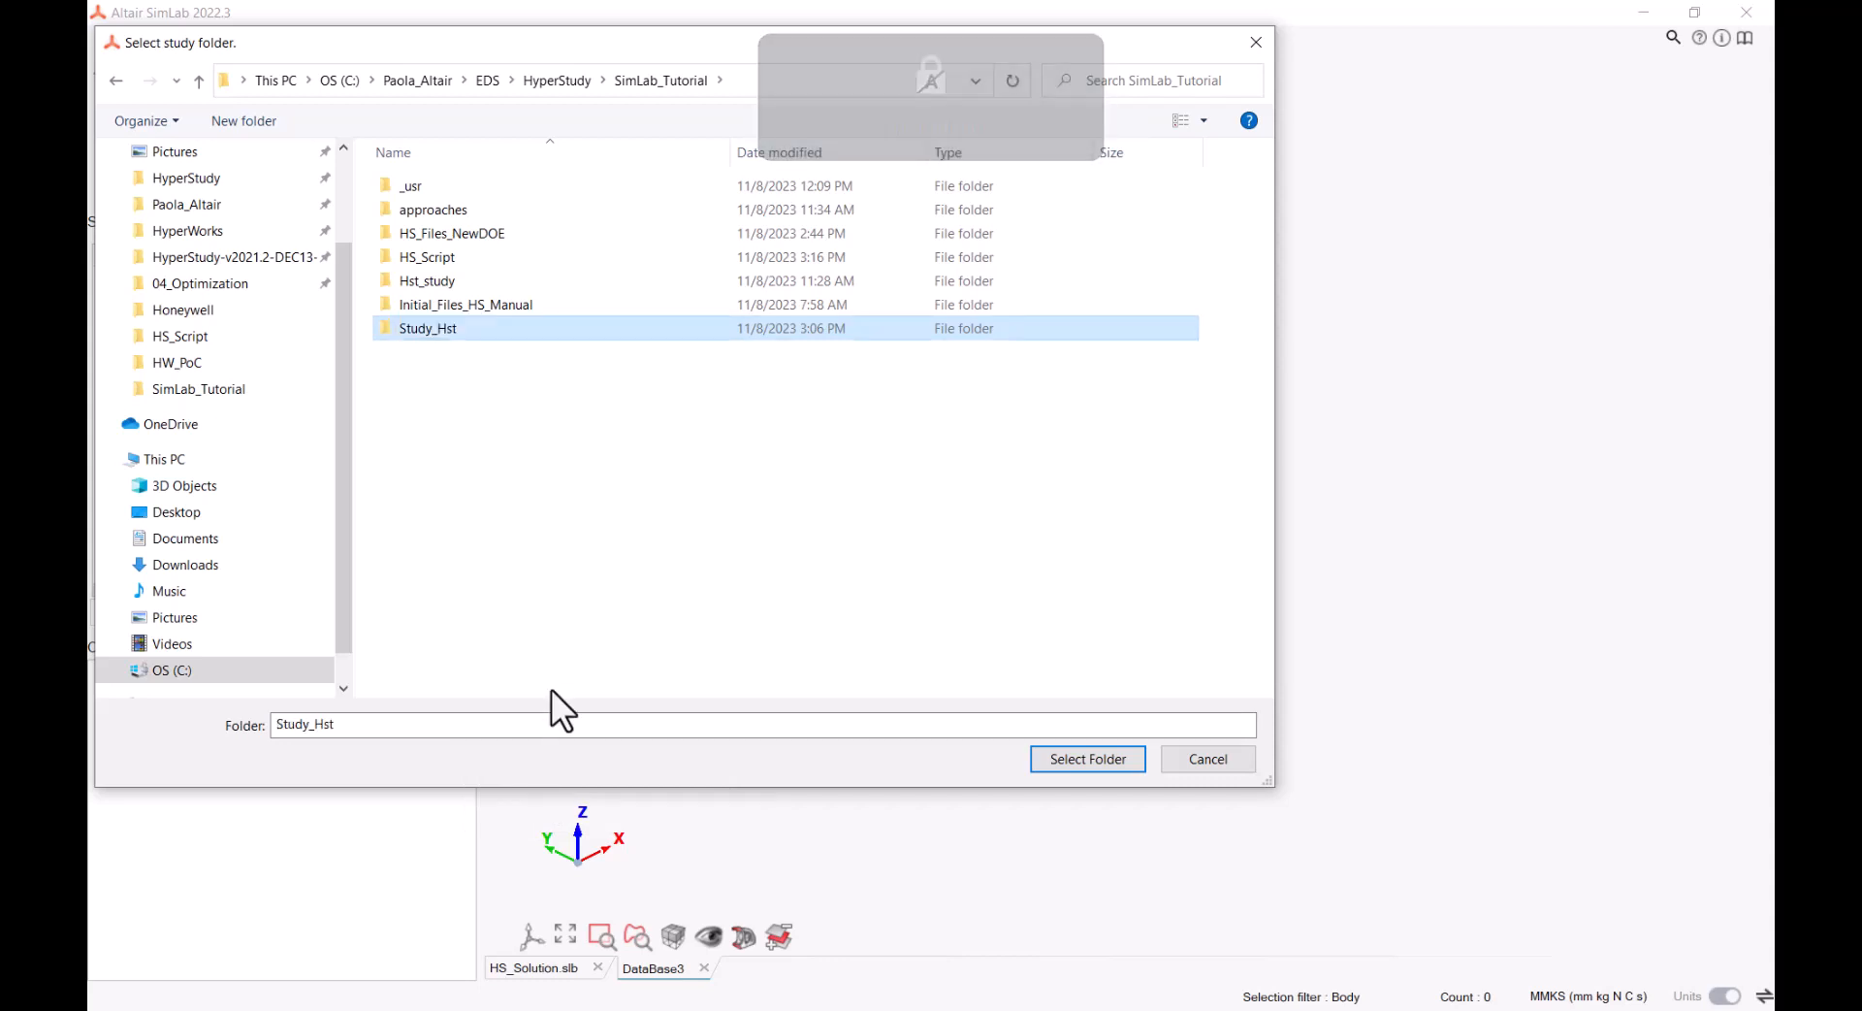
pyautogui.click(1071, 760)
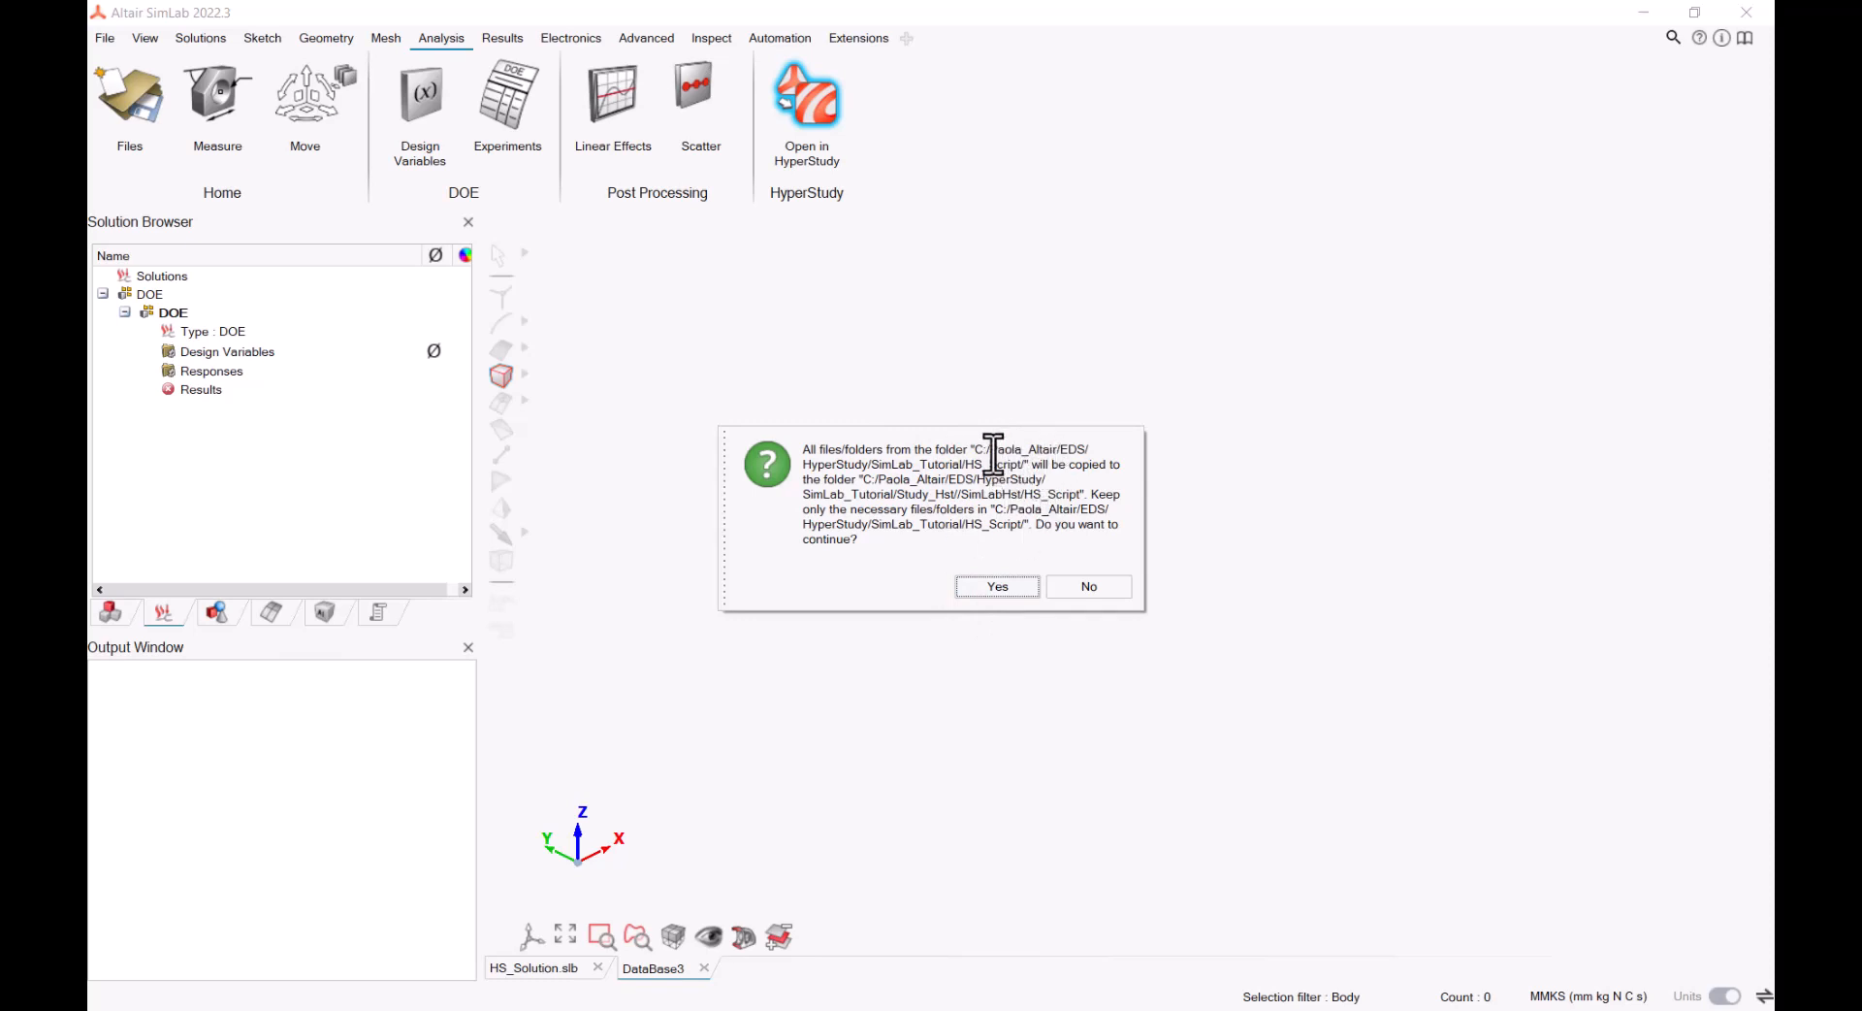
pyautogui.click(1013, 589)
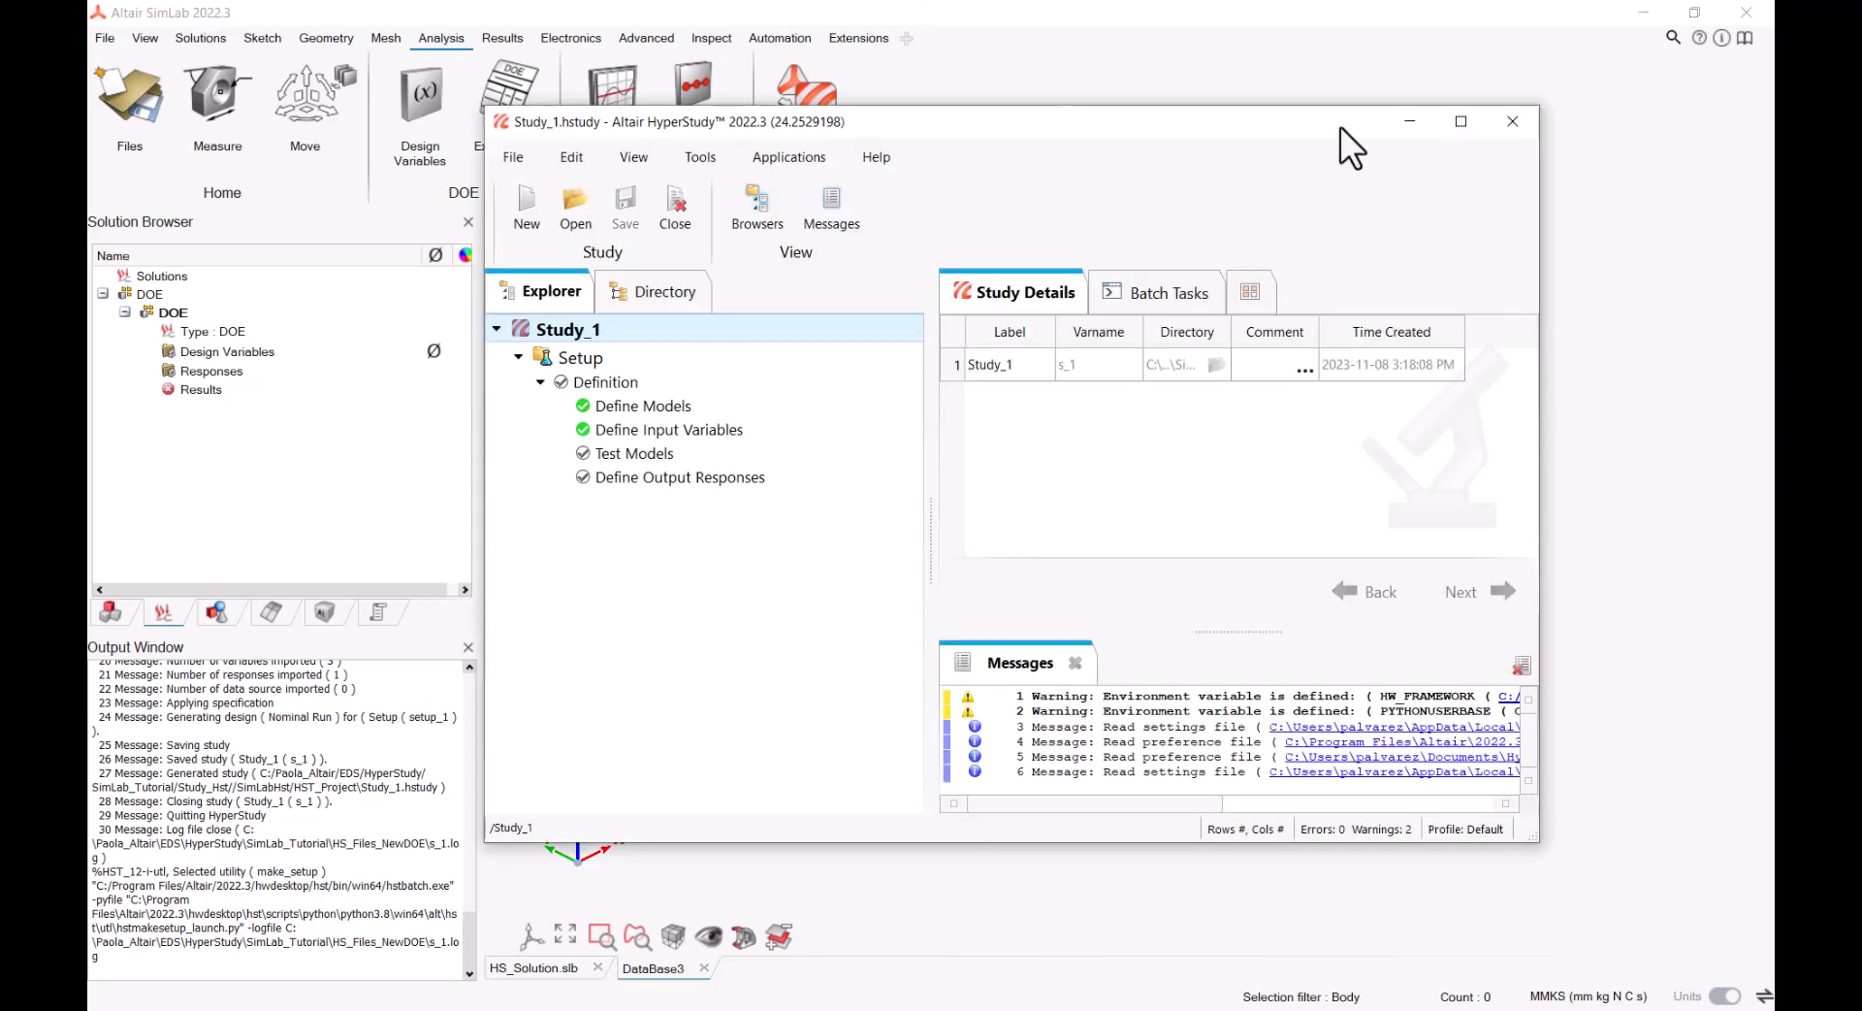
# Maximize the HyperStudy window and open the model definitions of Study_1
pyautogui.click(1459, 120)
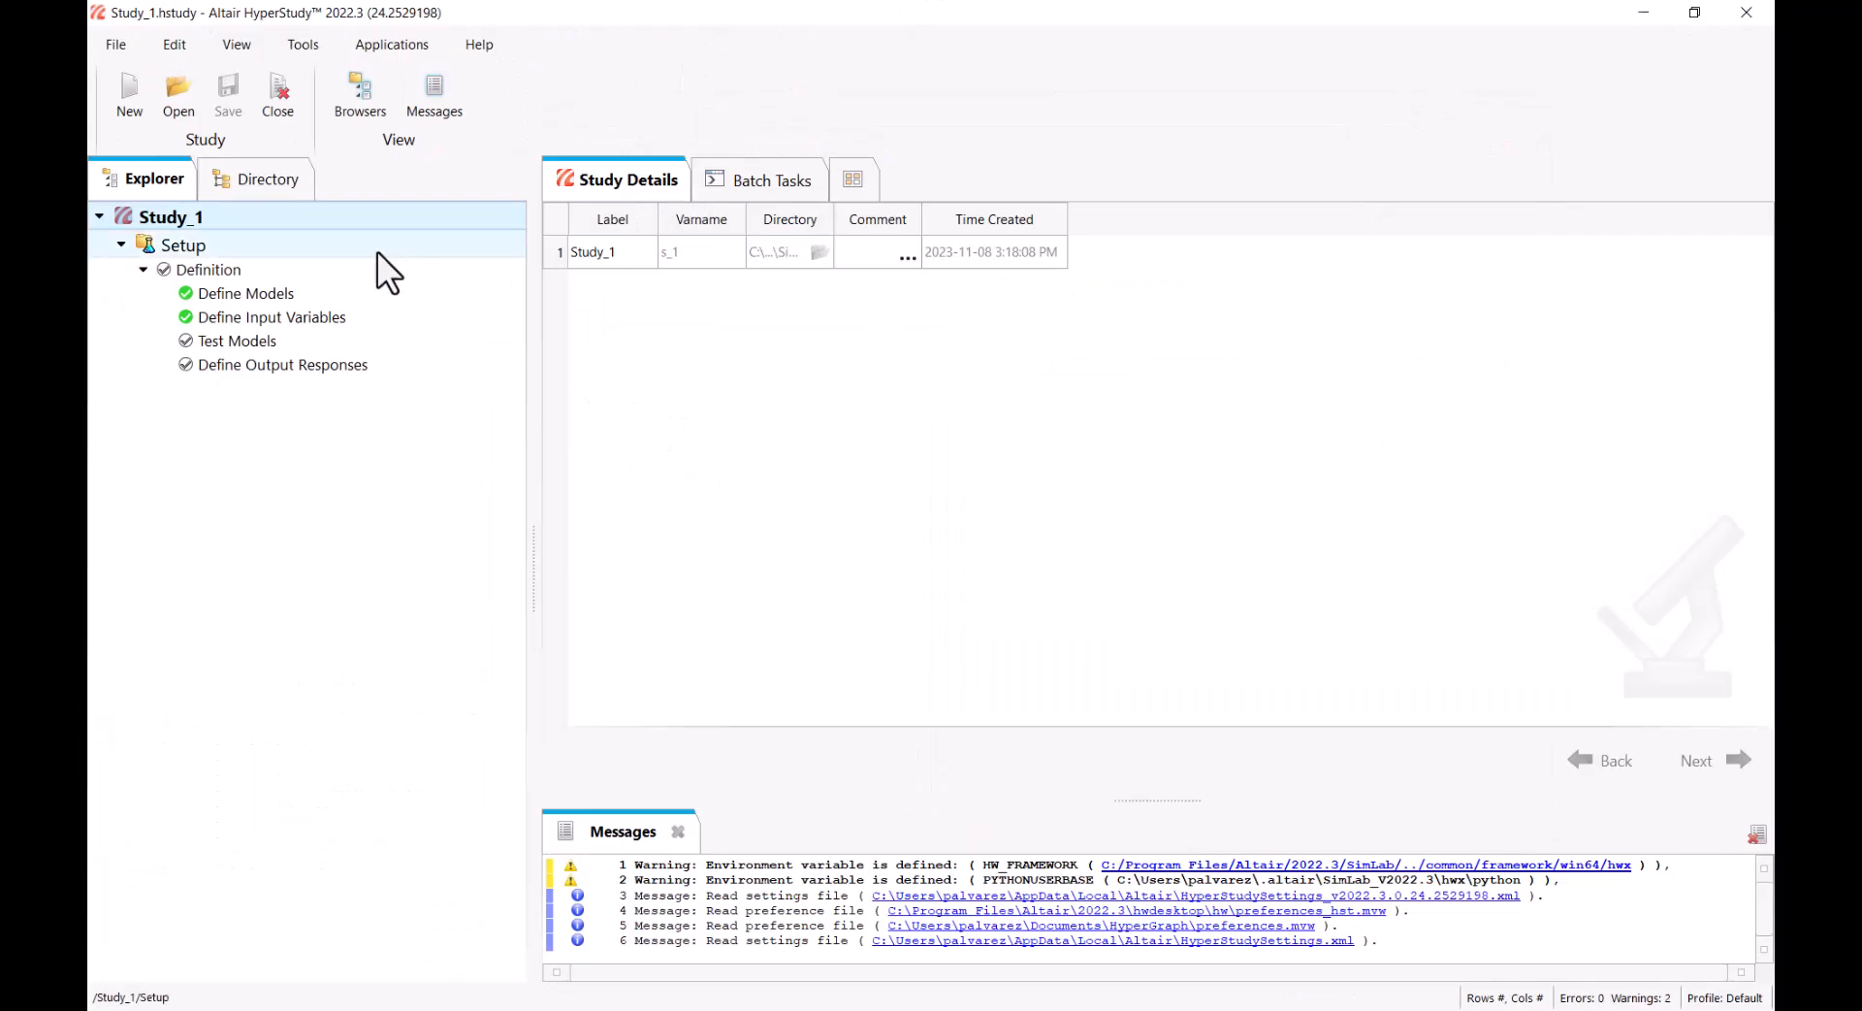
pyautogui.click(308, 291)
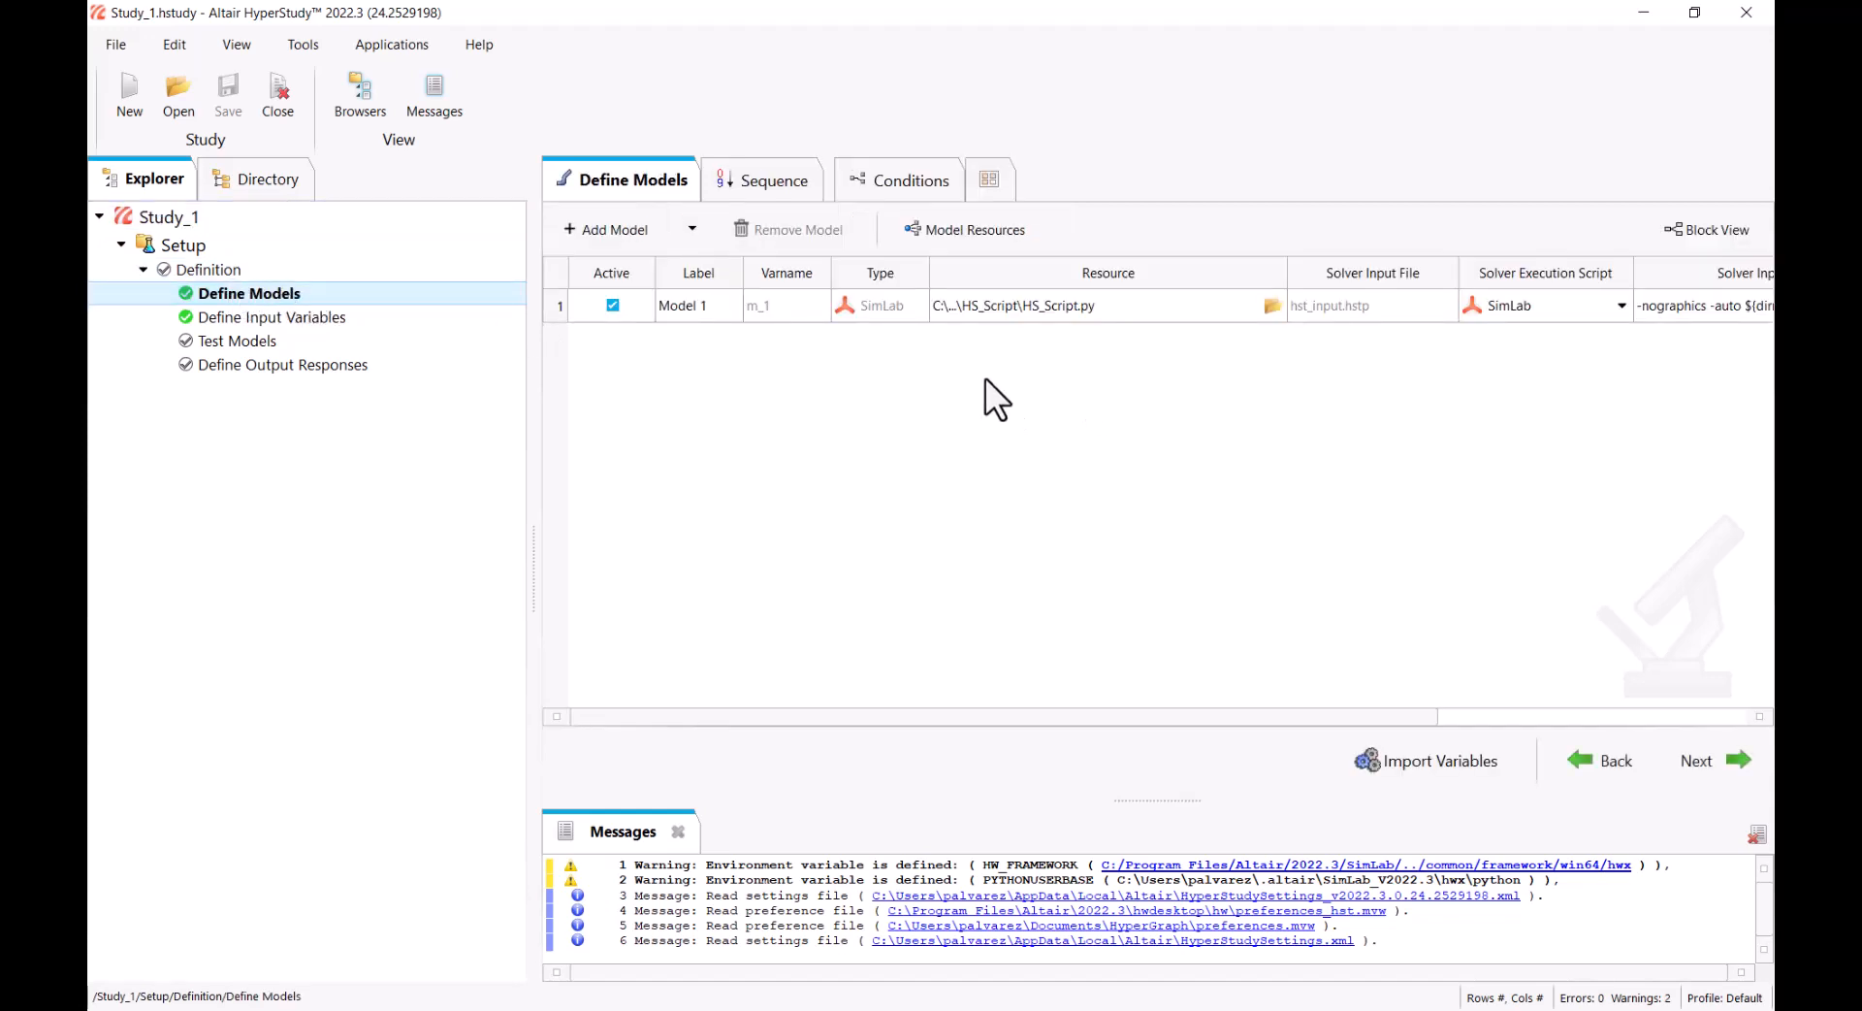
pyautogui.click(1523, 302)
pyautogui.click(1557, 790)
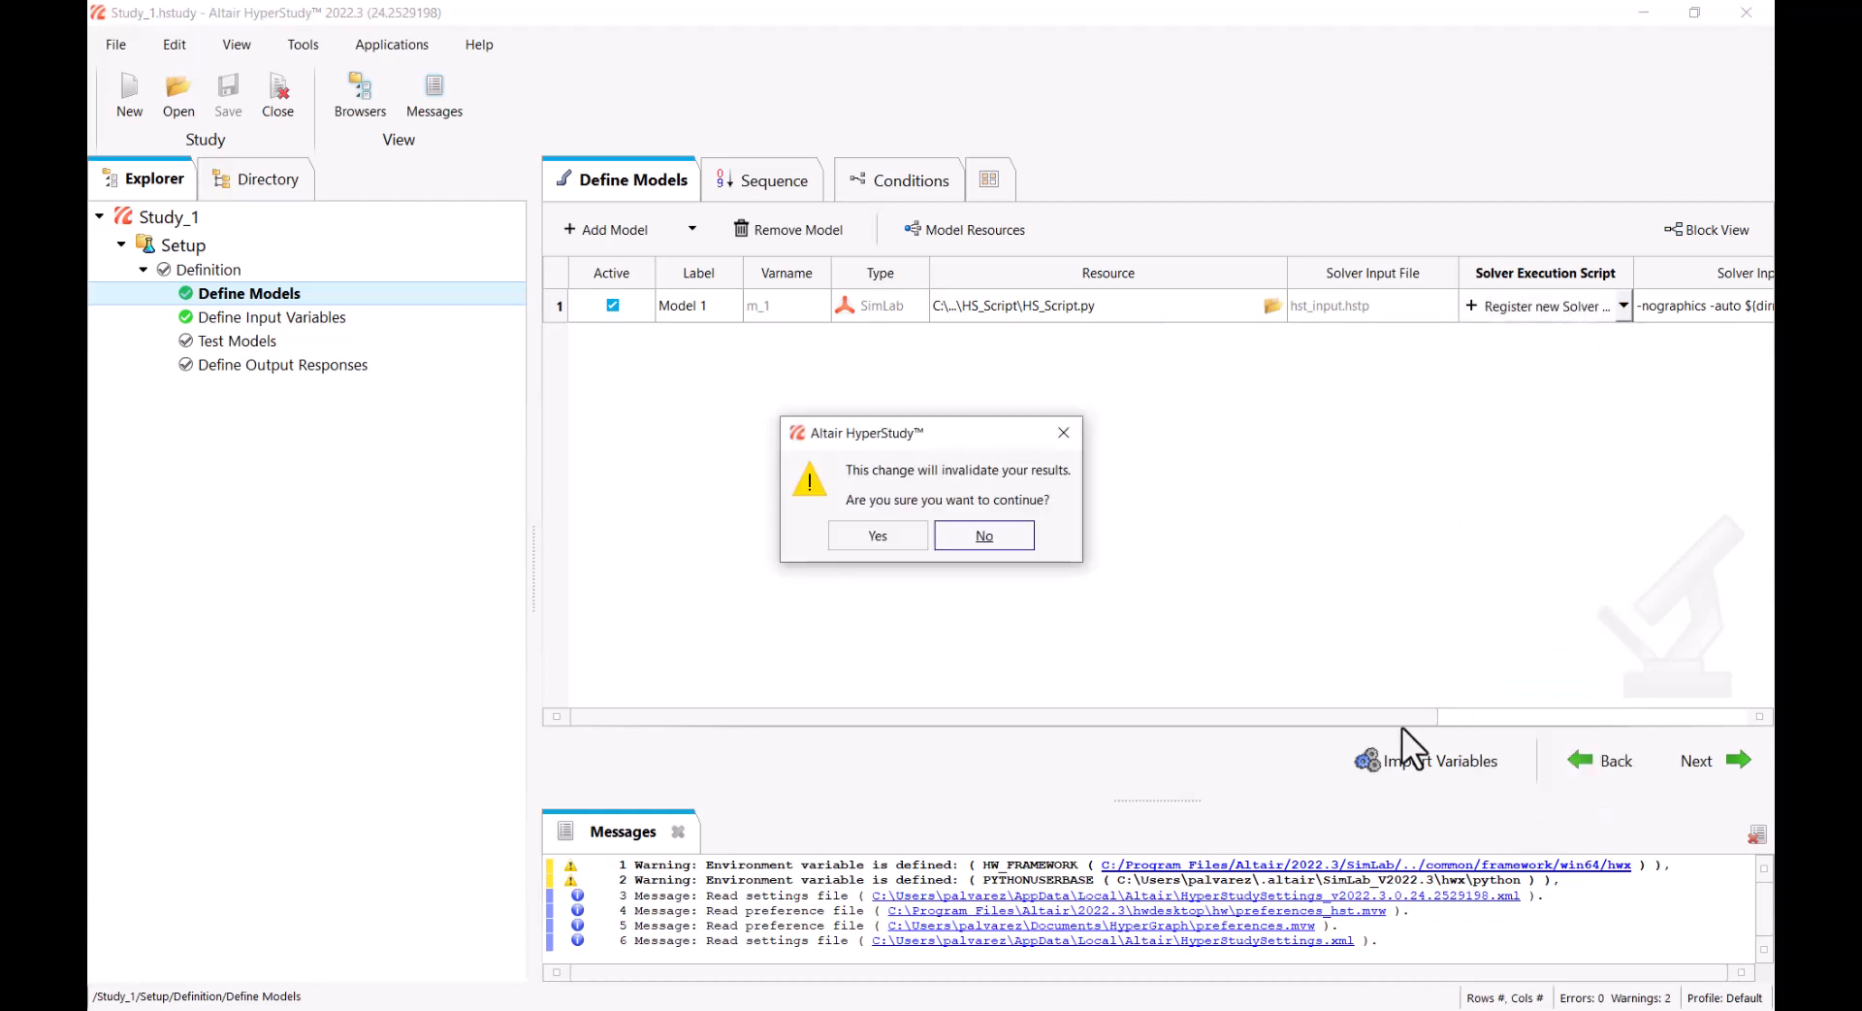
pyautogui.click(989, 539)
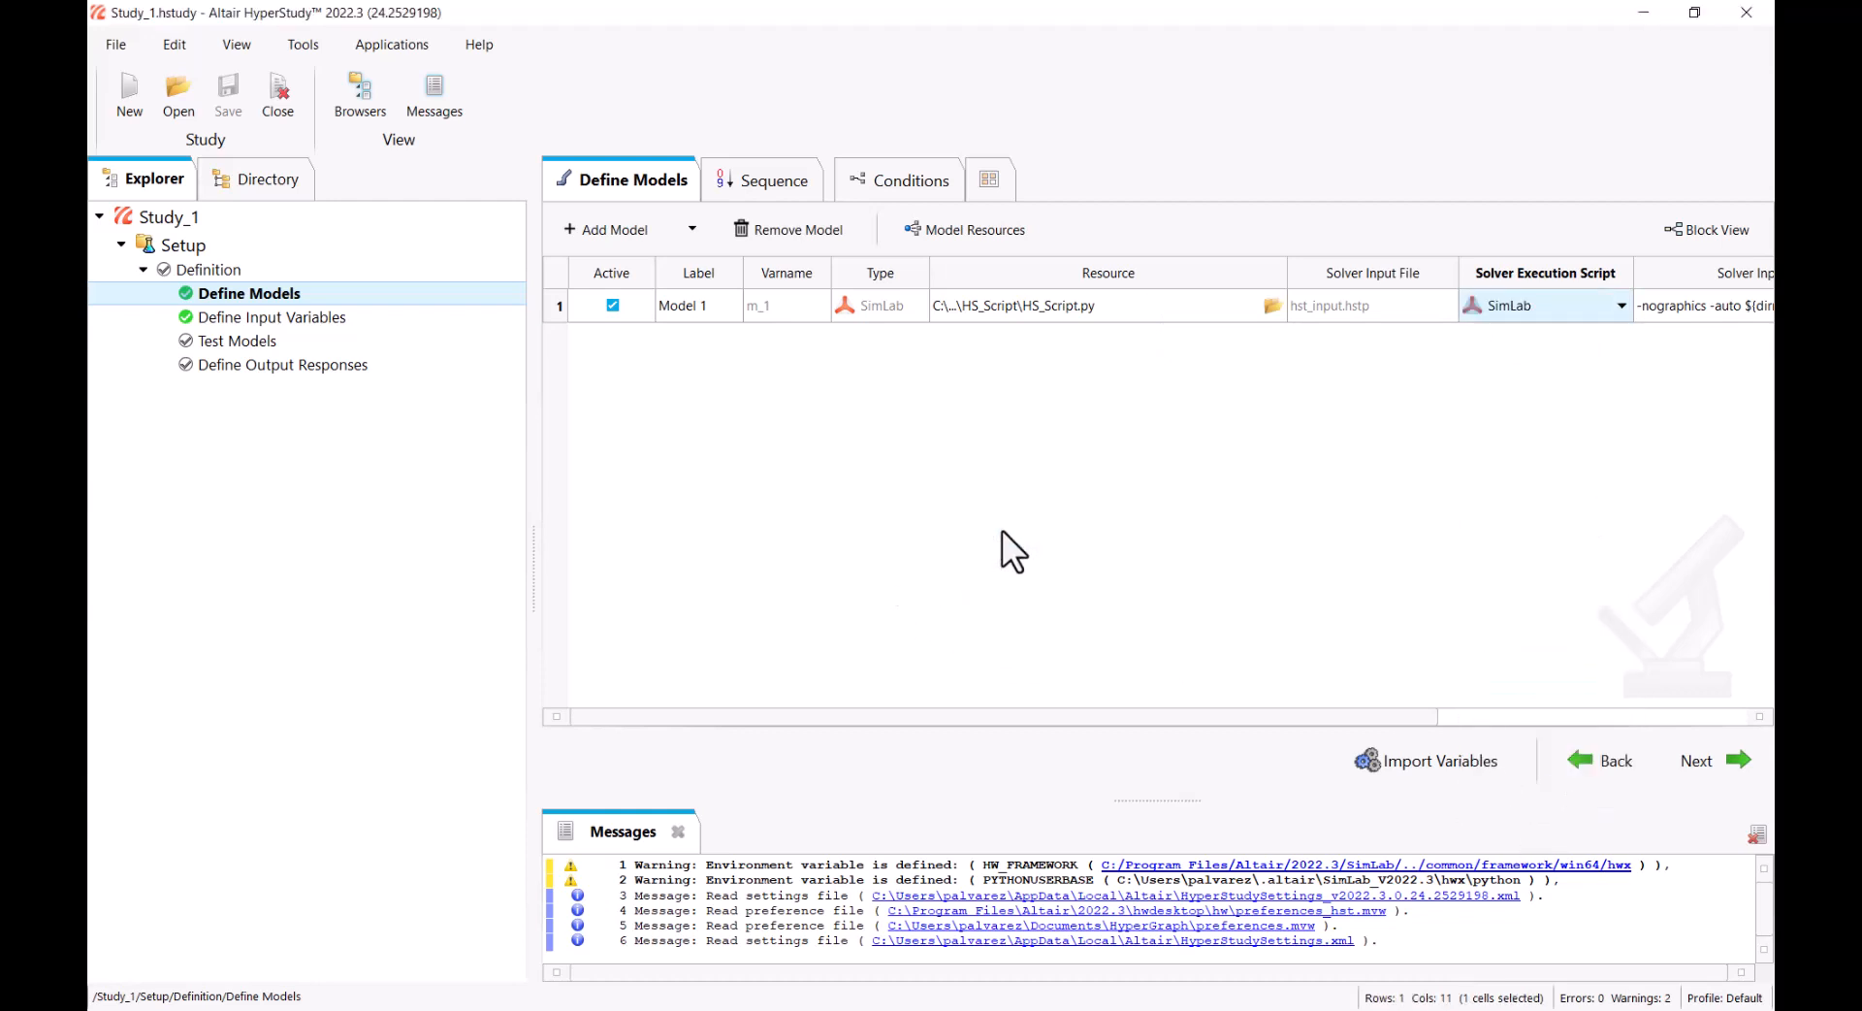
# Check the SimLab entry and its path in the registered solver scripts, then close the list
pyautogui.click(236, 46)
pyautogui.click(184, 47)
pyautogui.click(182, 46)
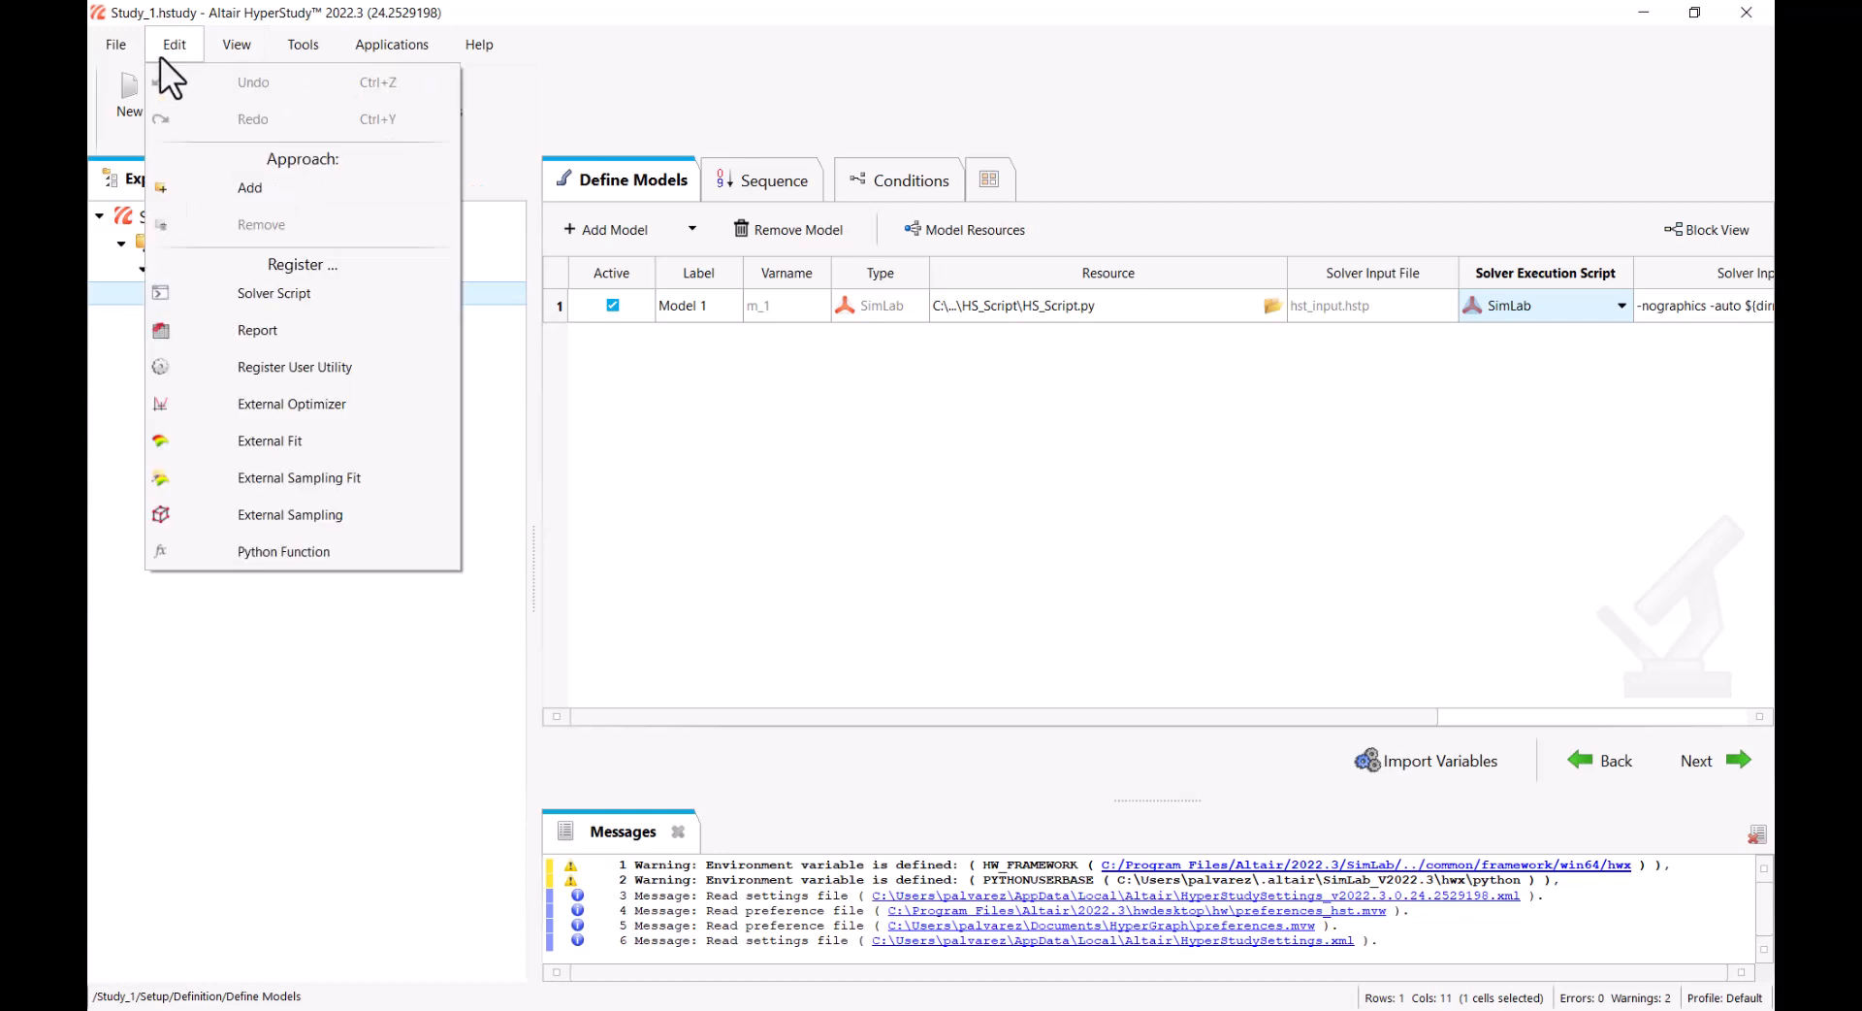
pyautogui.click(284, 296)
pyautogui.scroll(-3, 824, 656)
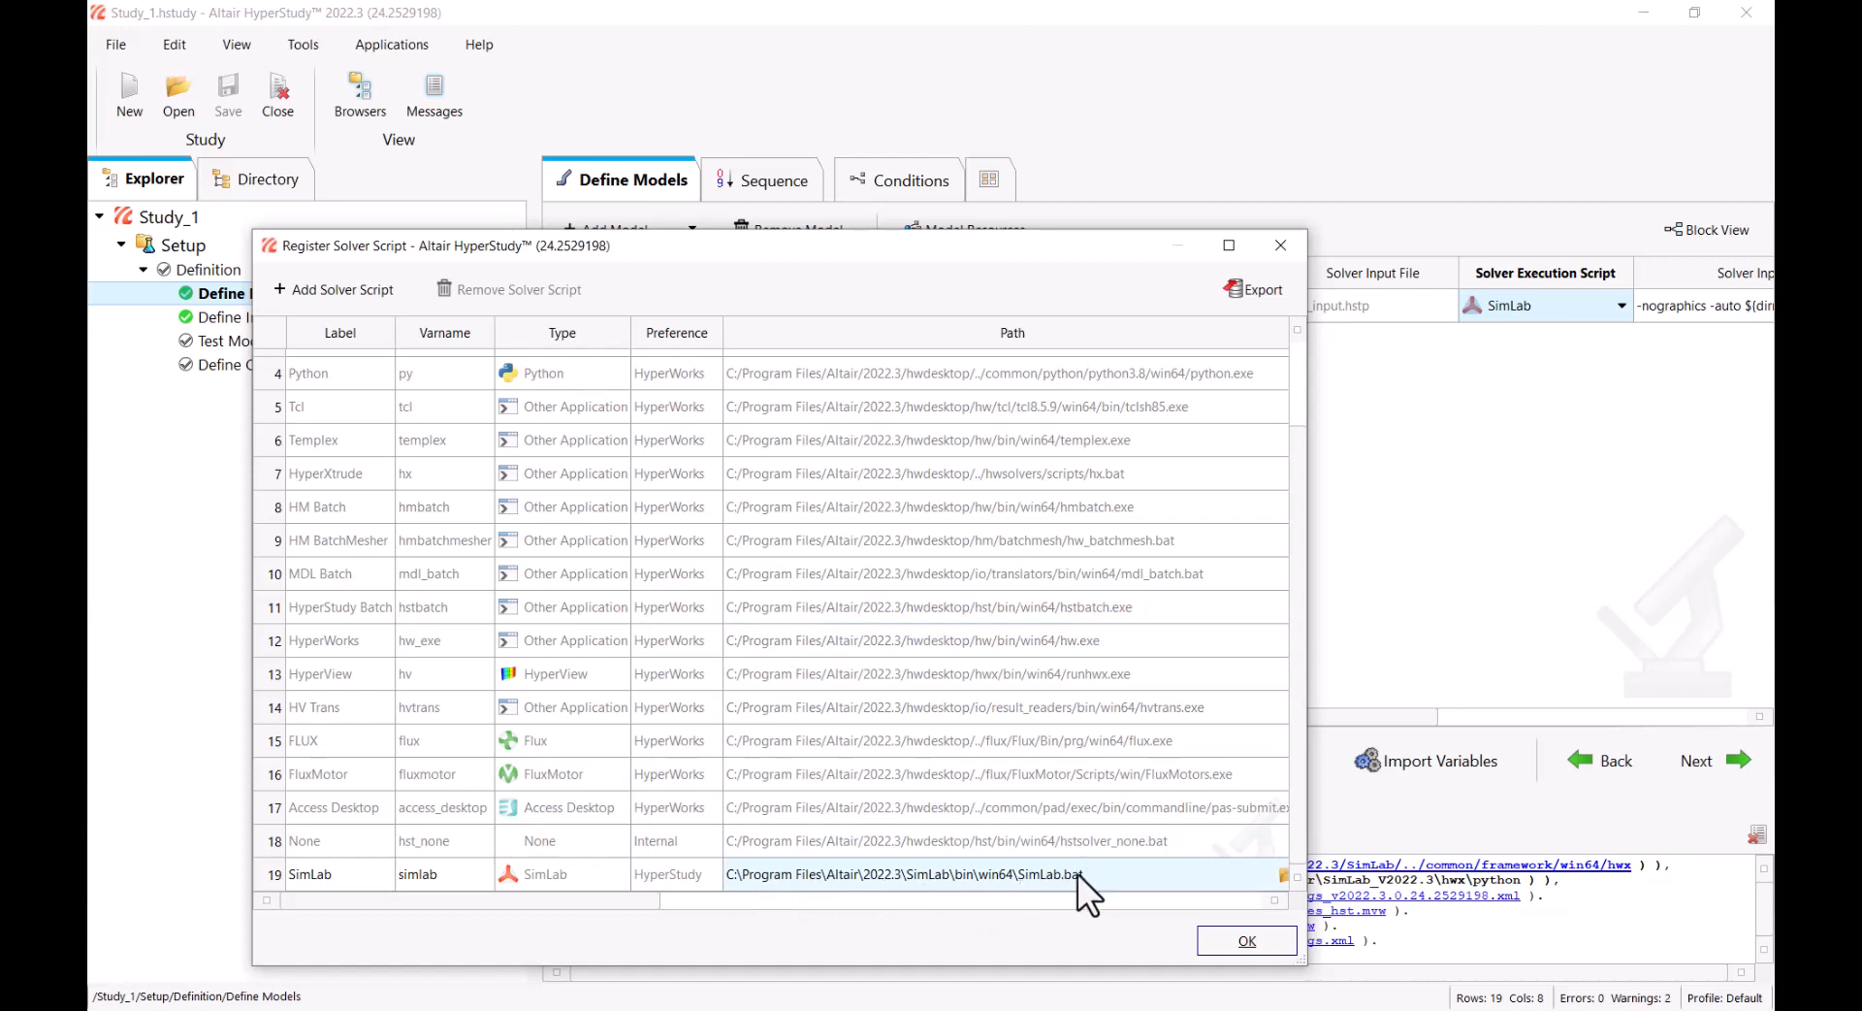
pyautogui.click(1248, 939)
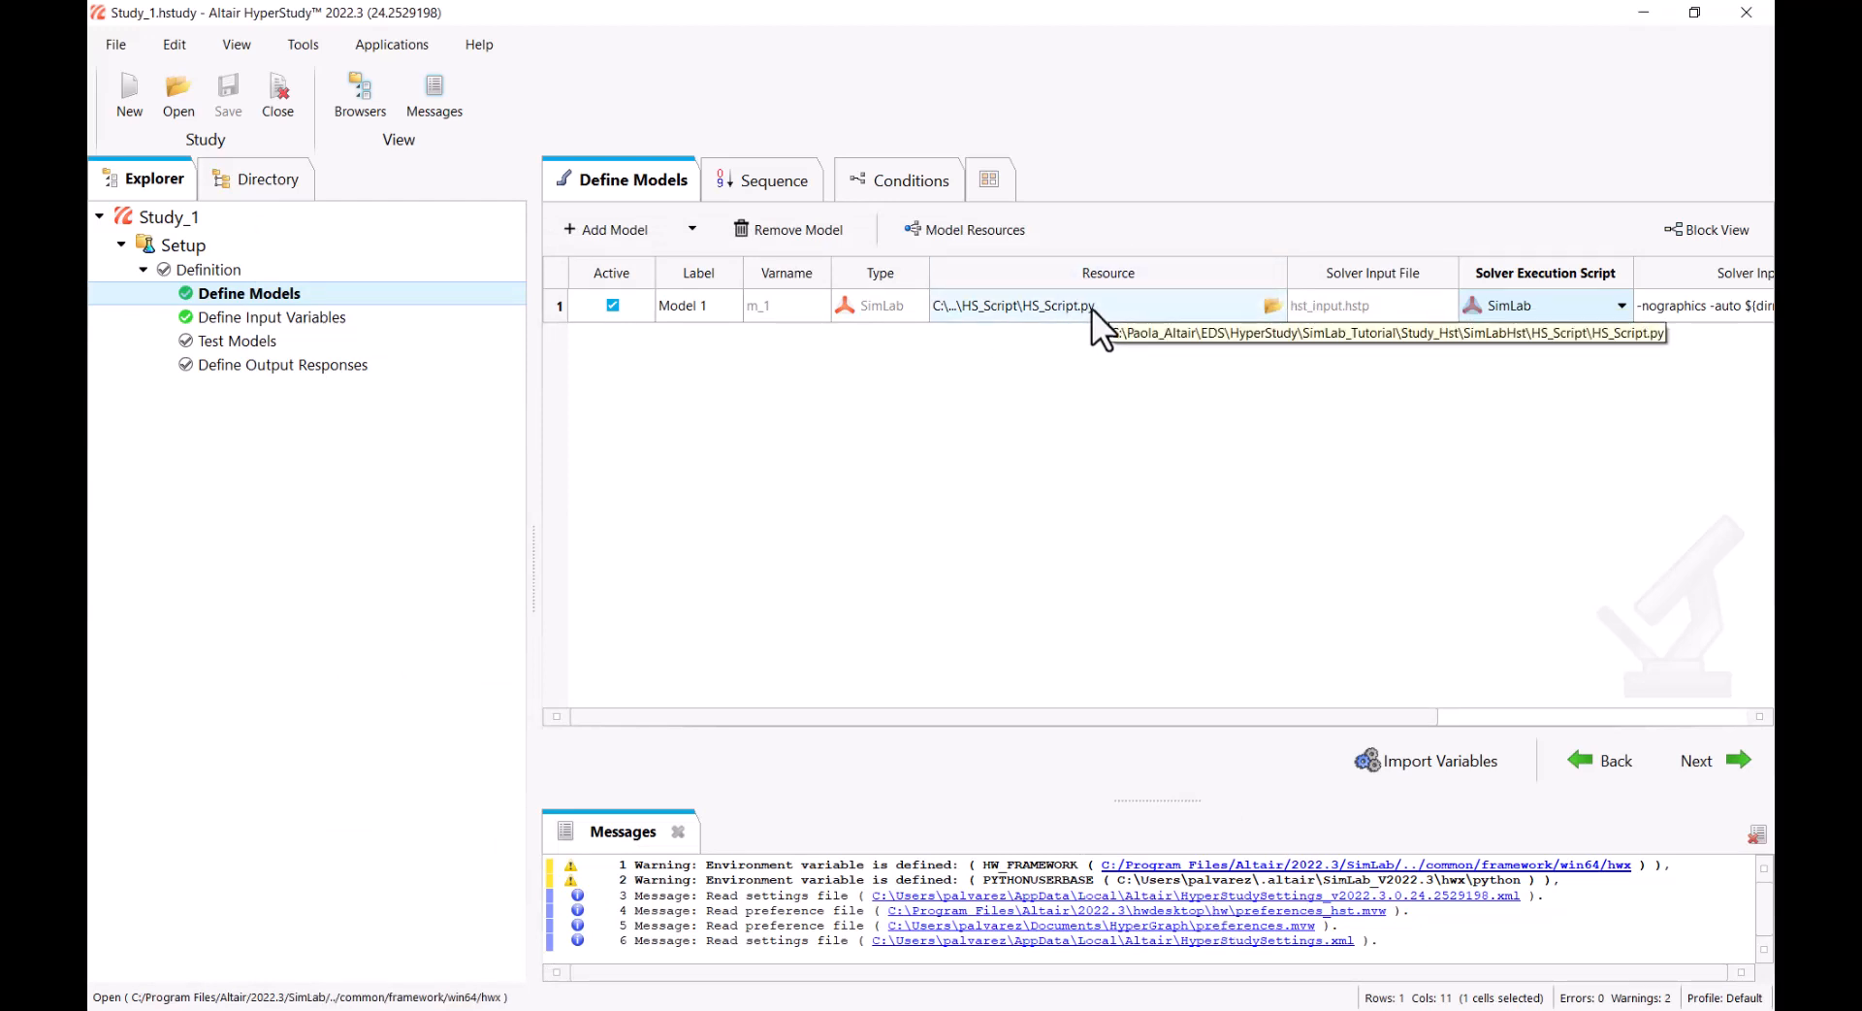
# Review the bounds of the input variables and run the definition to test Model 1
pyautogui.click(313, 321)
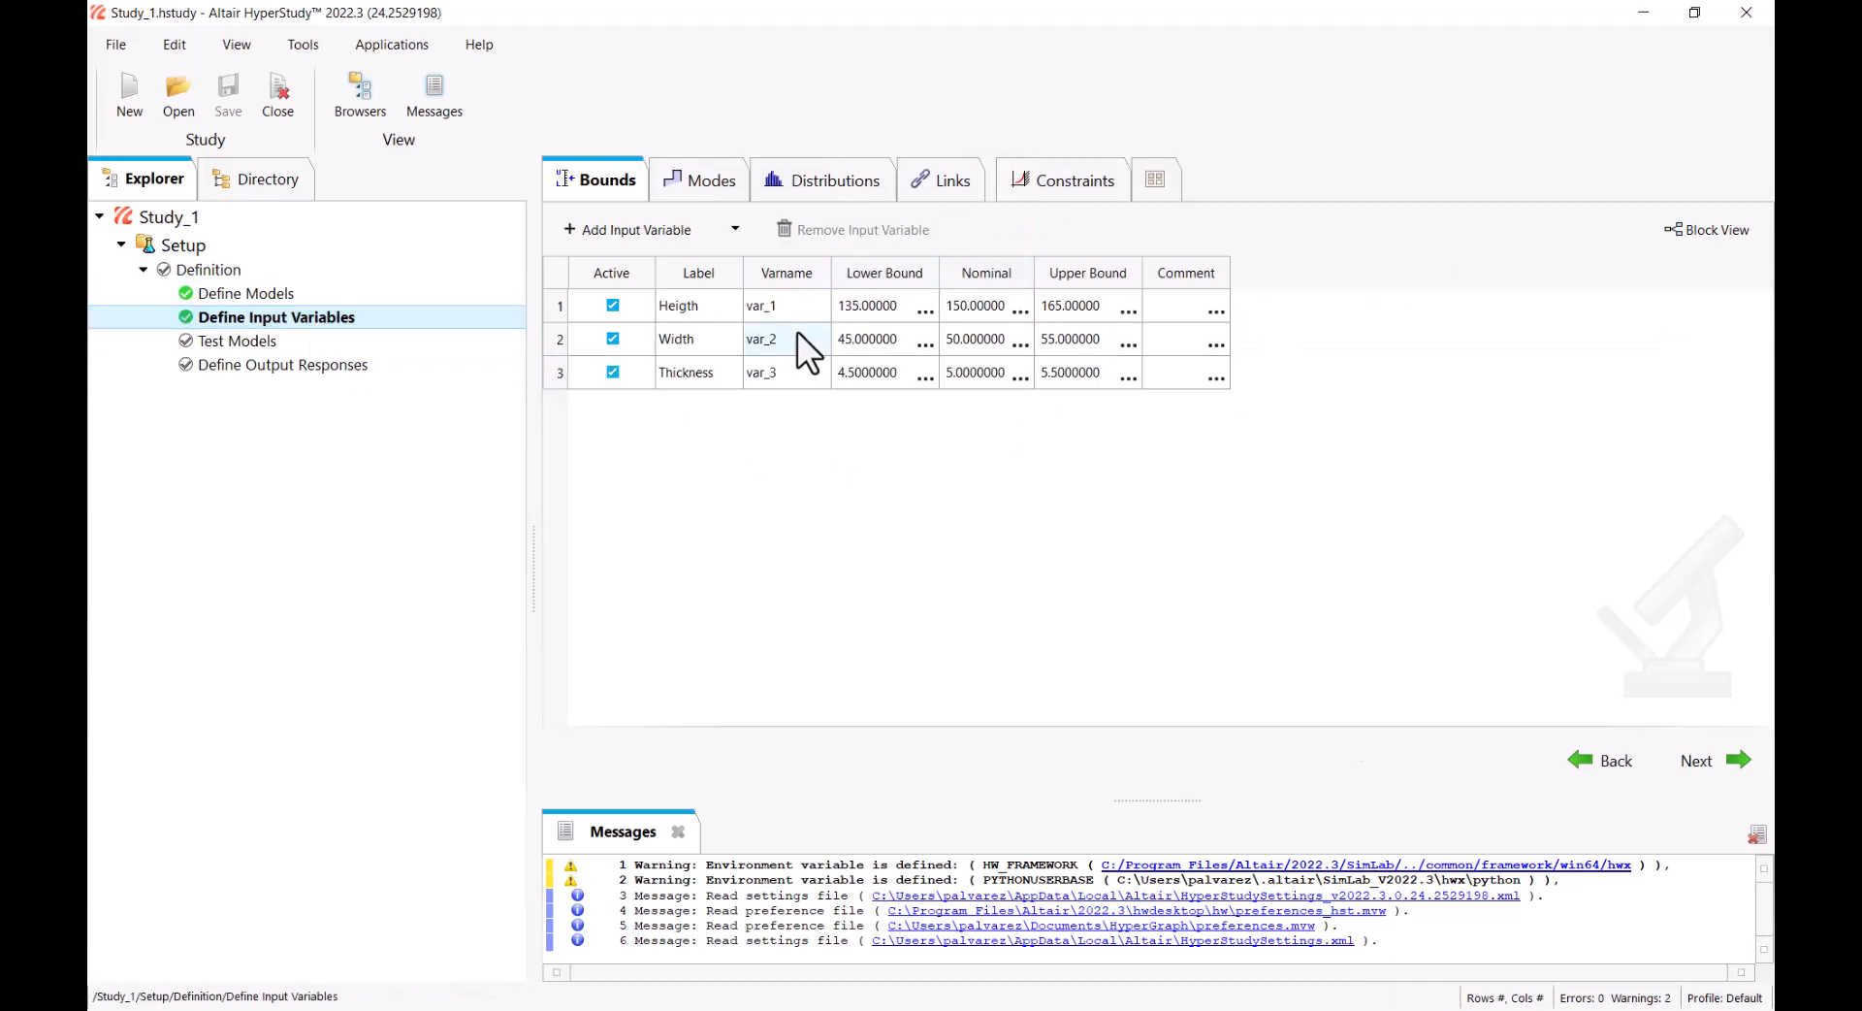
pyautogui.click(301, 340)
pyautogui.click(1421, 759)
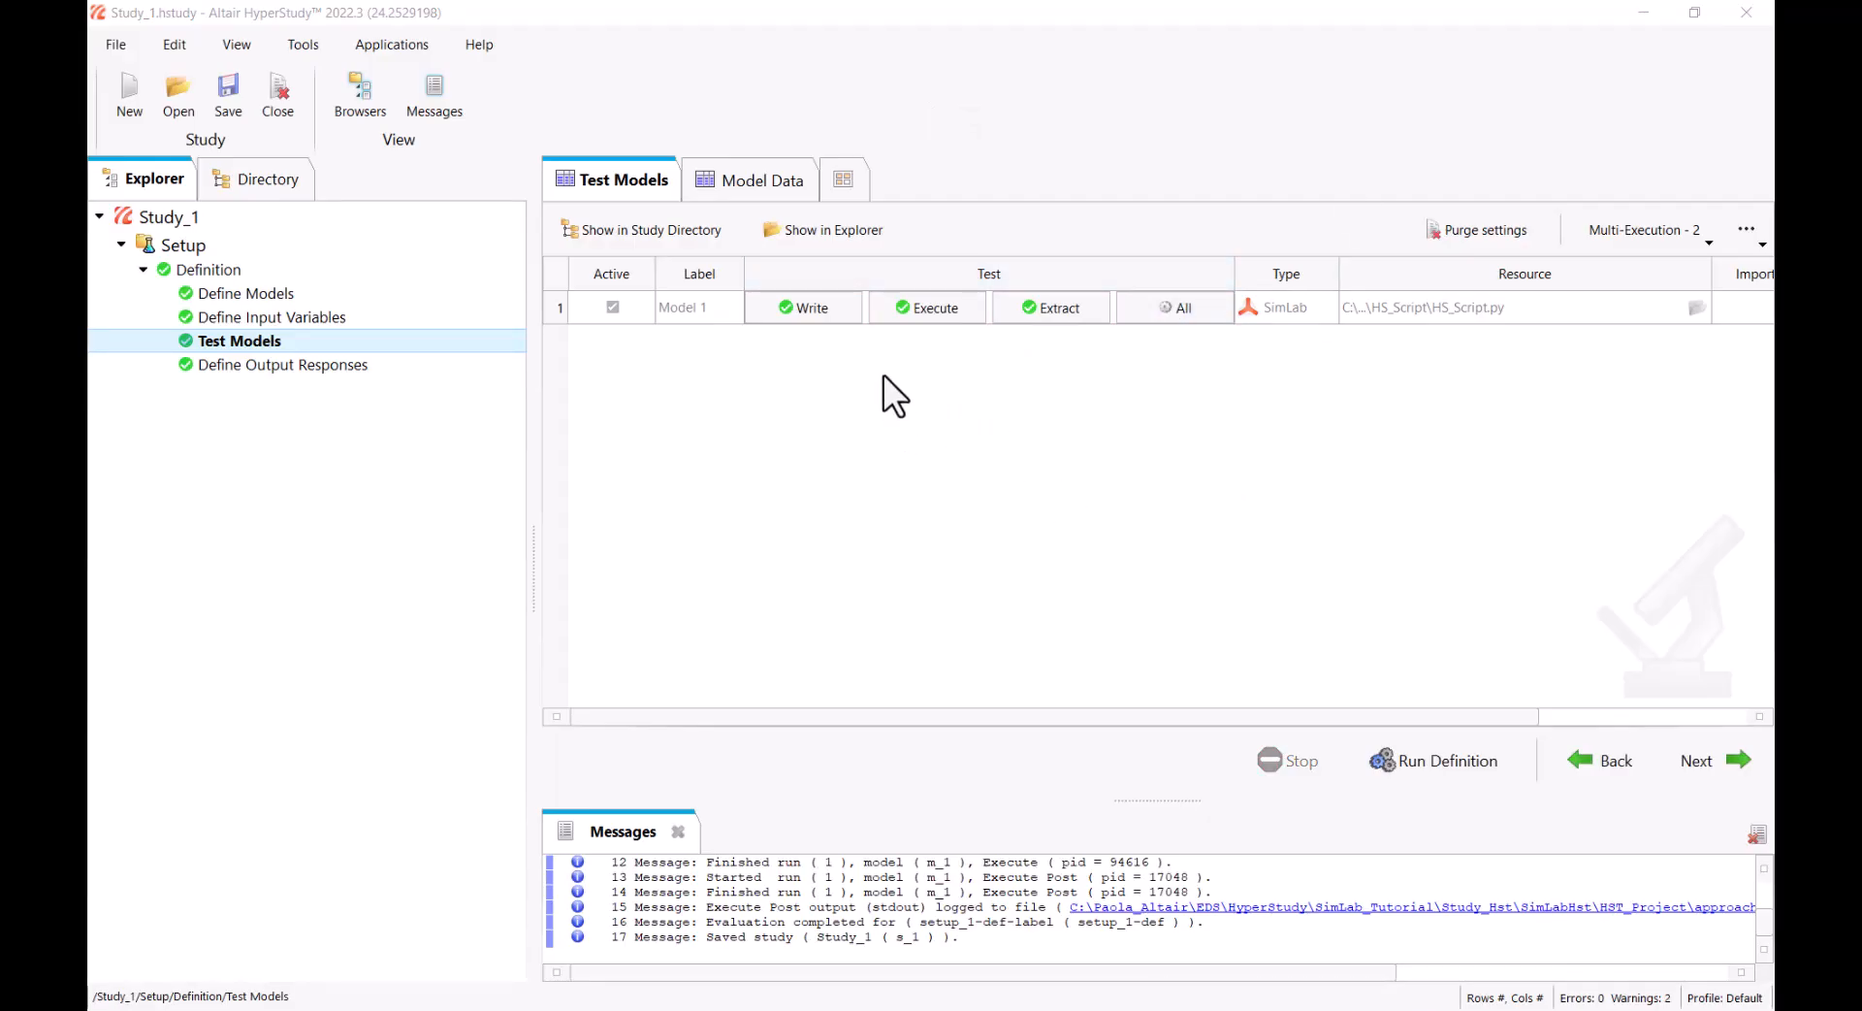
# Open the output responses and compare the temperature value with the heat transfer result in SimLab, returning to HyperStudy
pyautogui.click(424, 363)
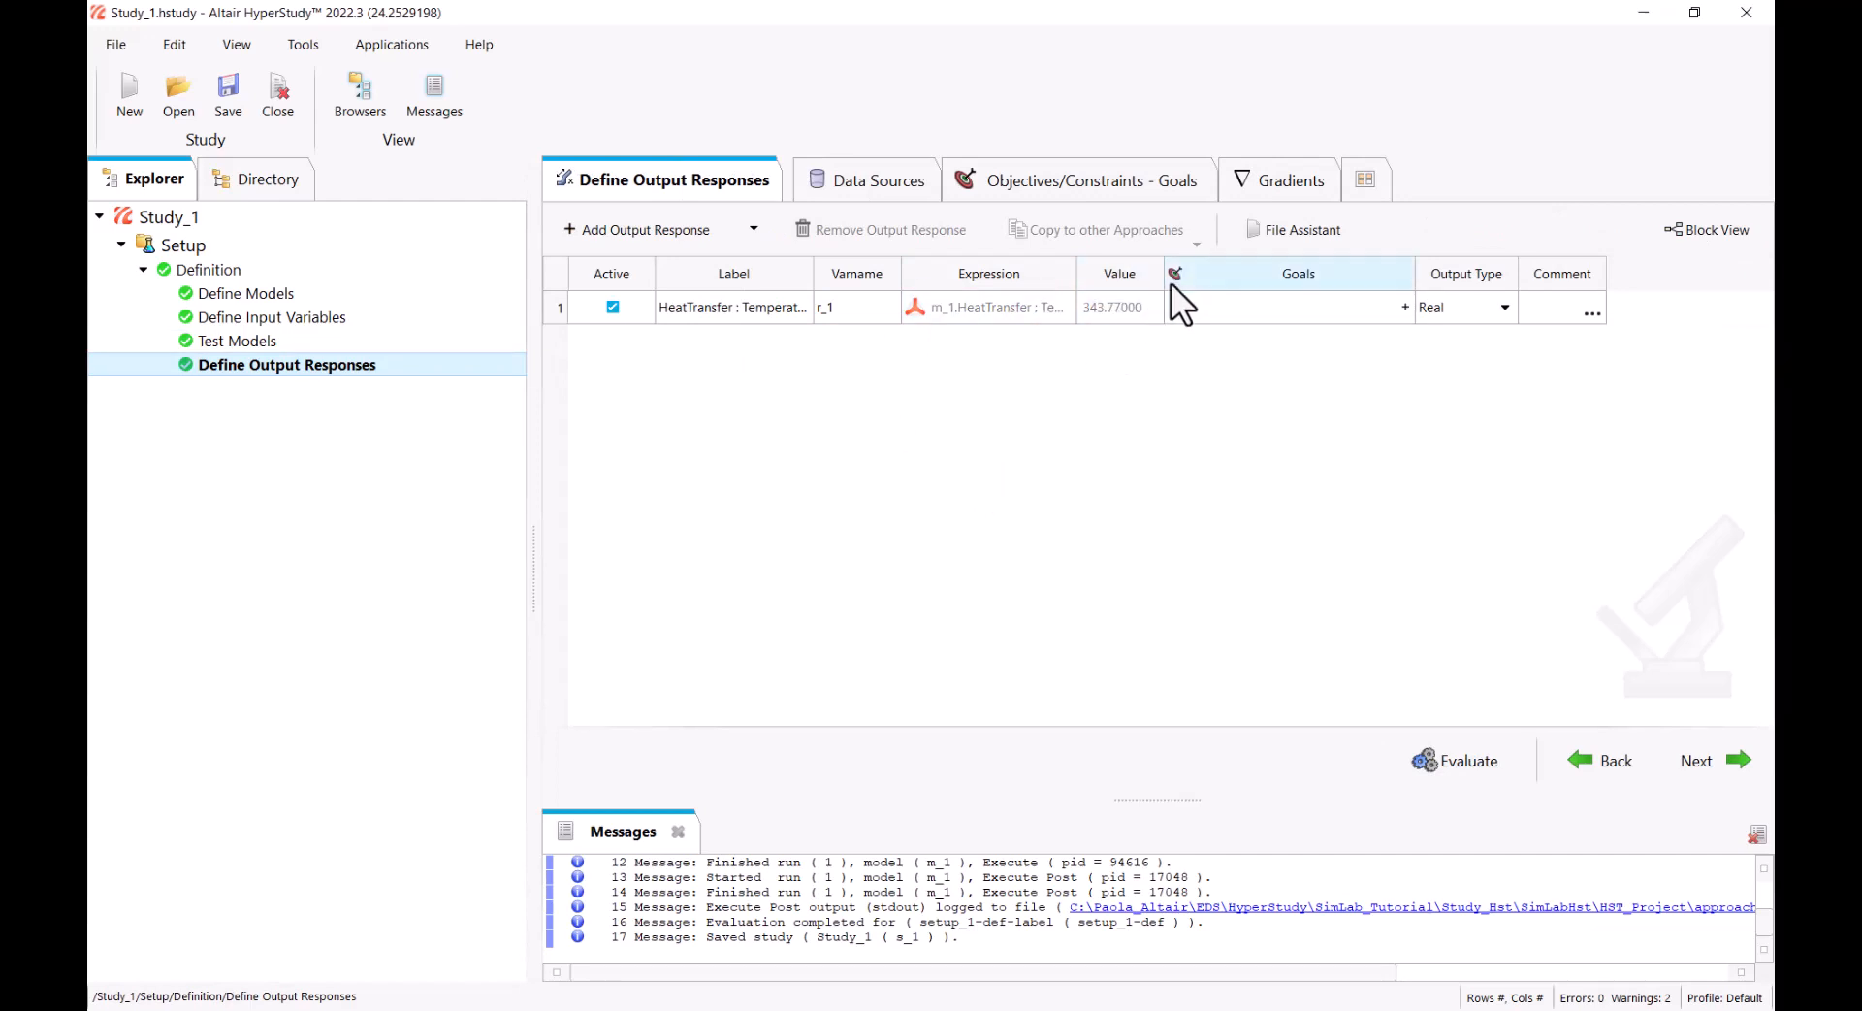
pyautogui.hotkey('alt', 'Tab')
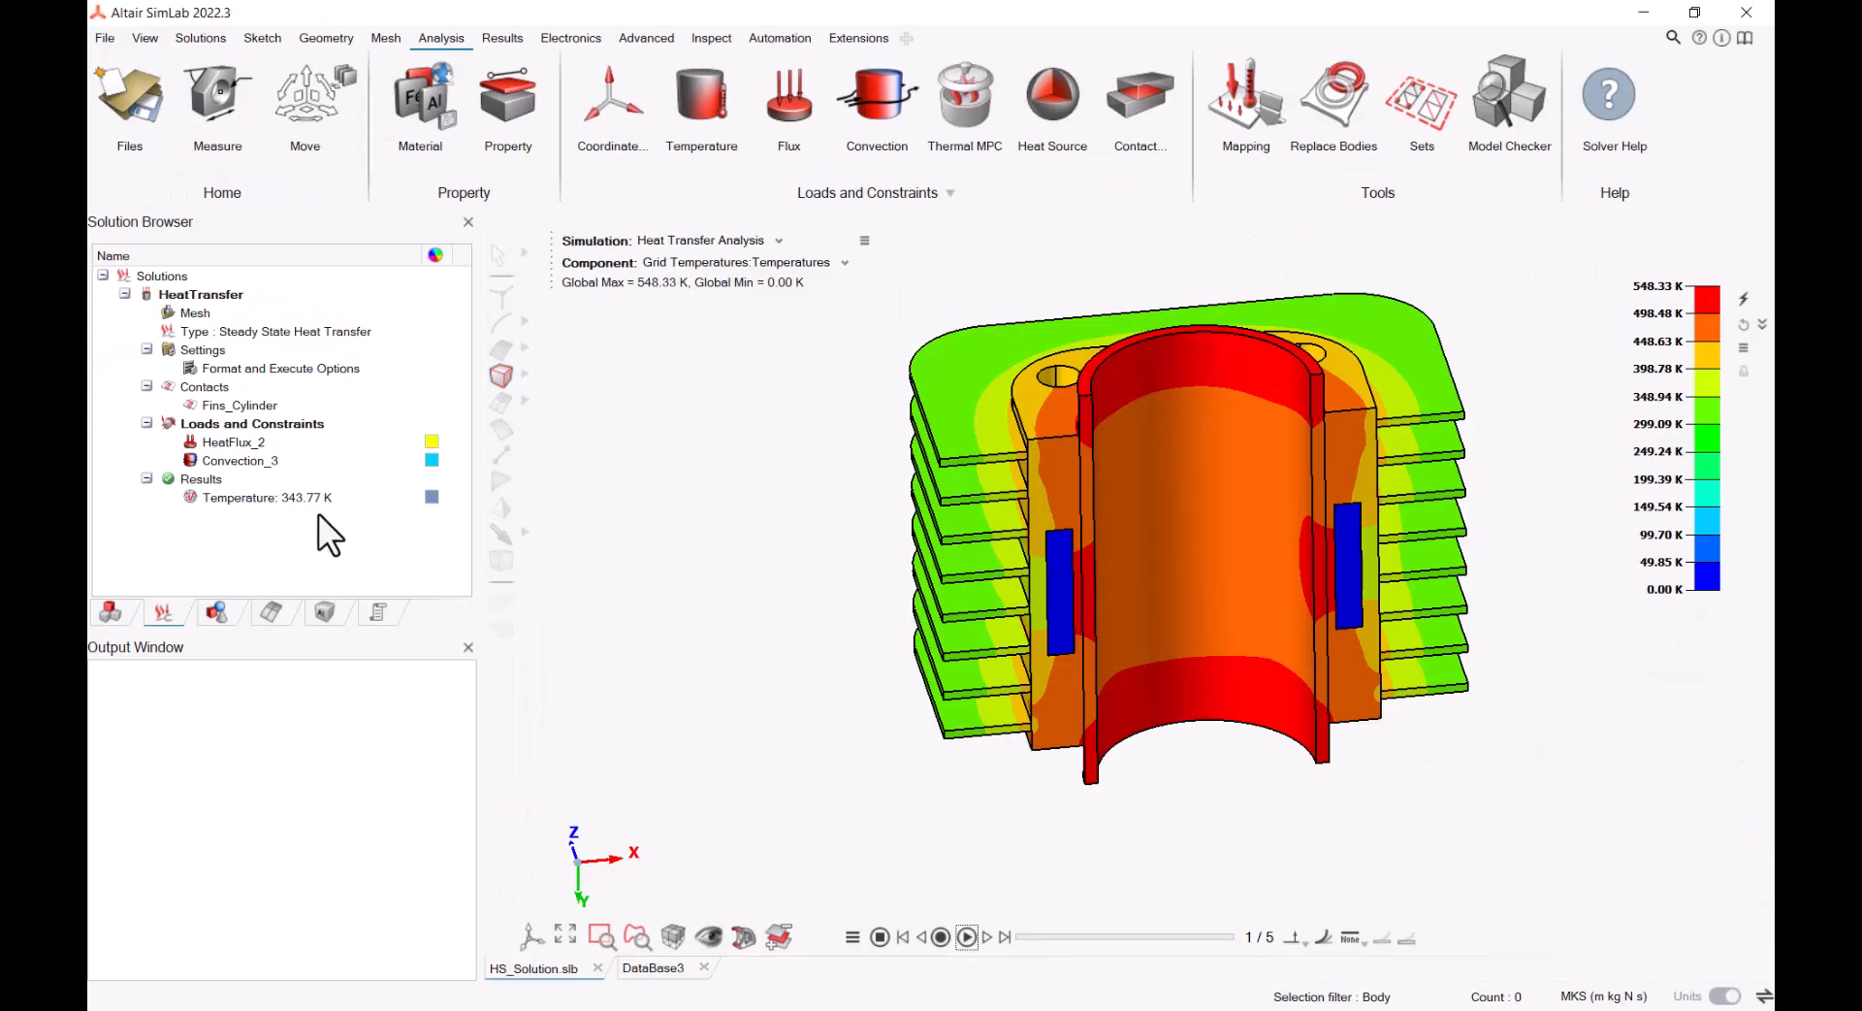
pyautogui.click(1652, 16)
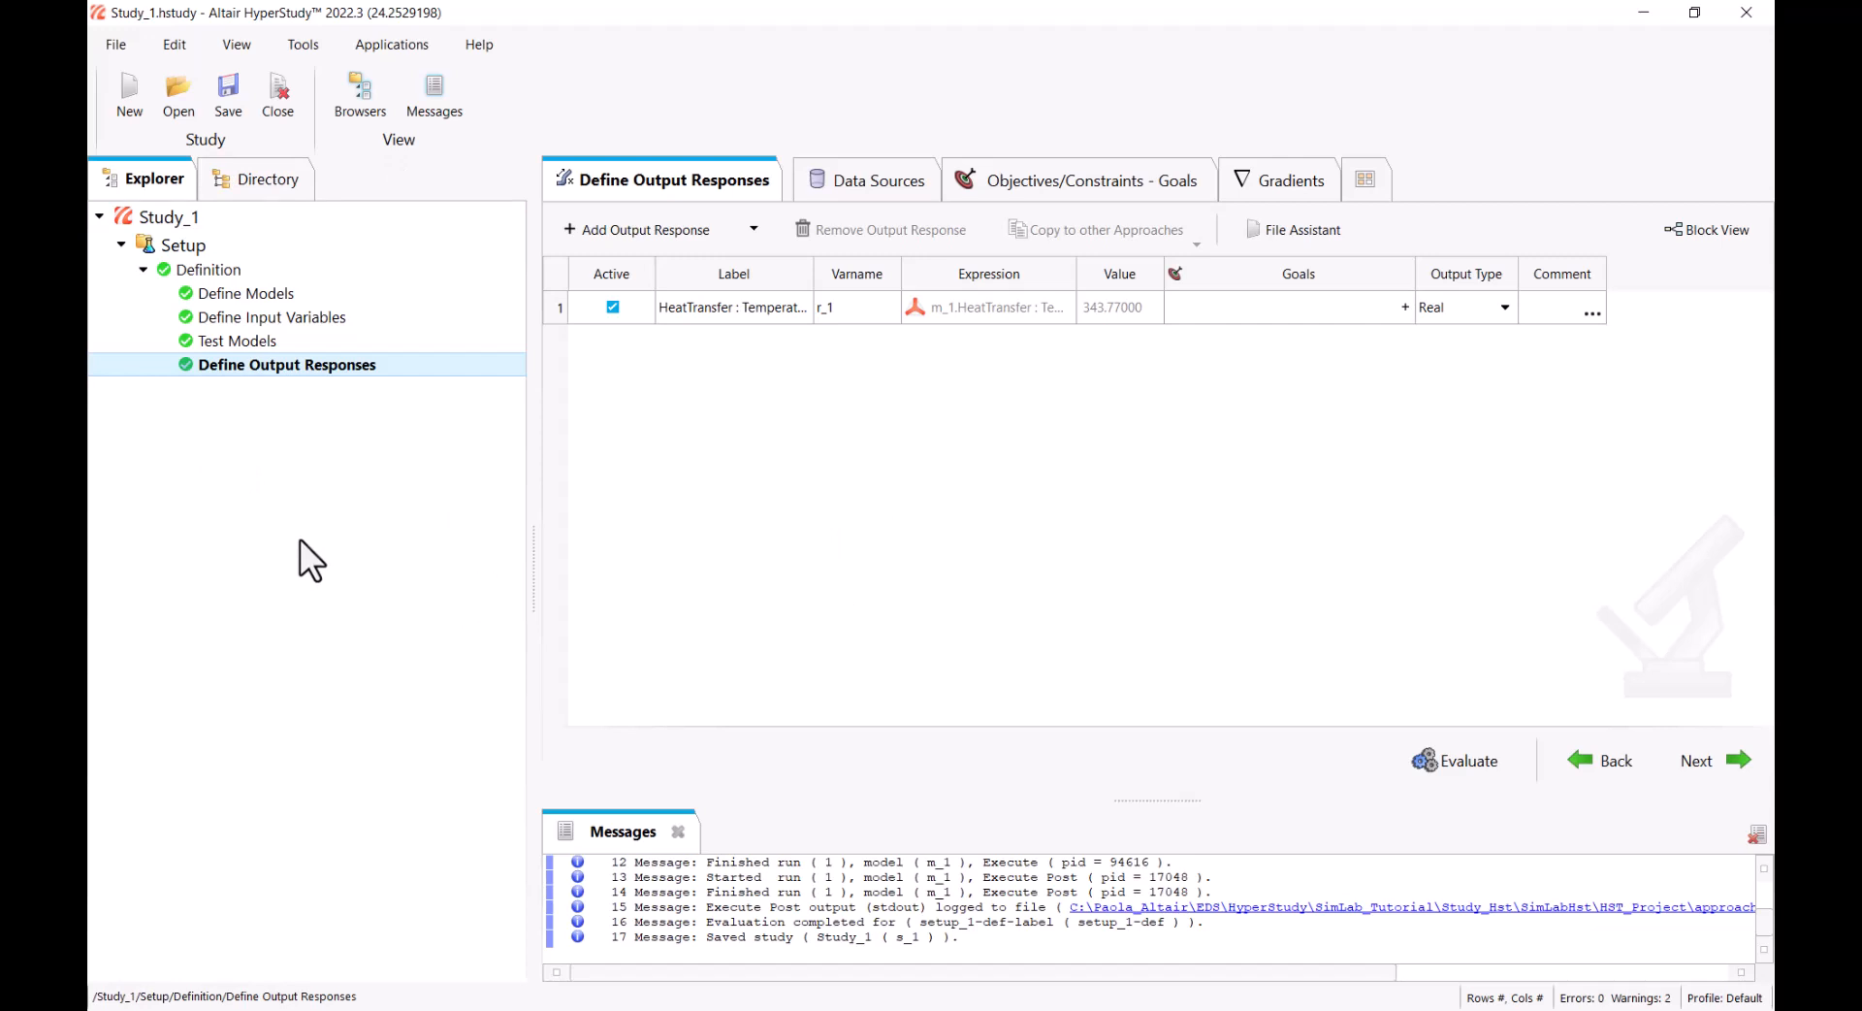
# Add a Minimize goal to the HeatTransfer temperature response
pyautogui.click(1405, 307)
pyautogui.click(1160, 440)
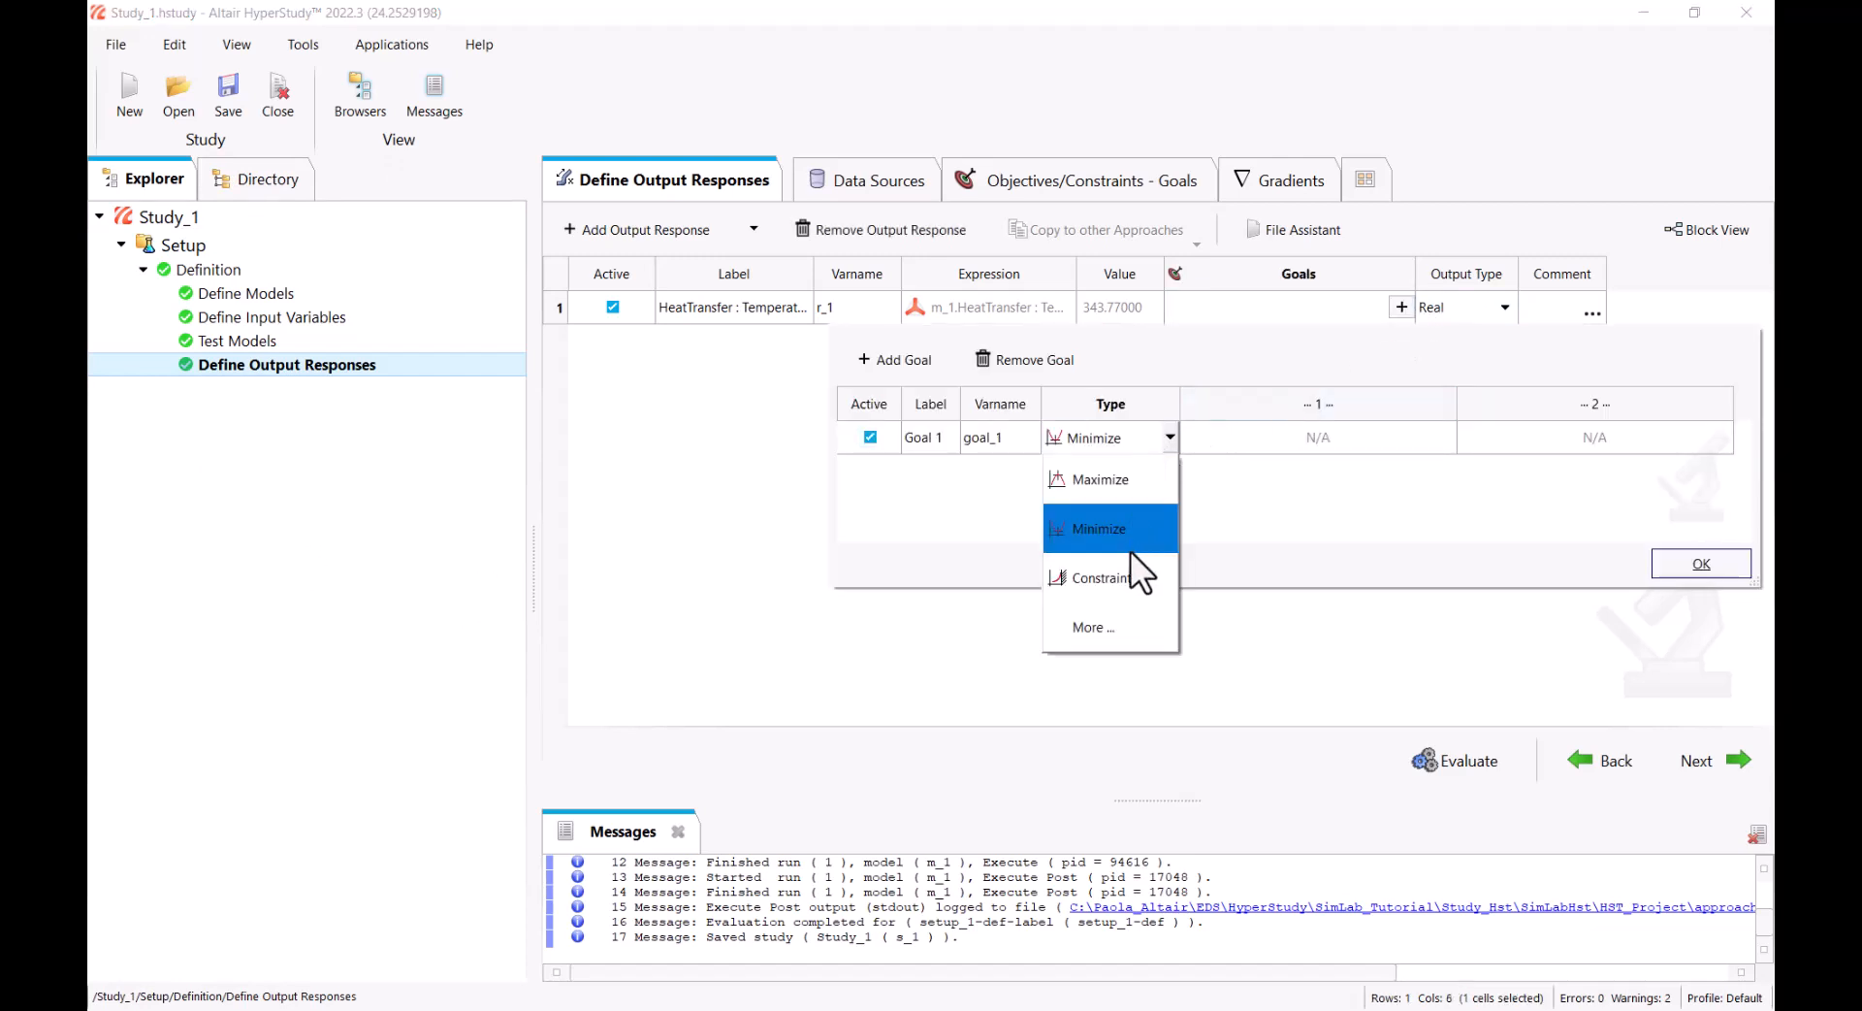
pyautogui.click(1733, 564)
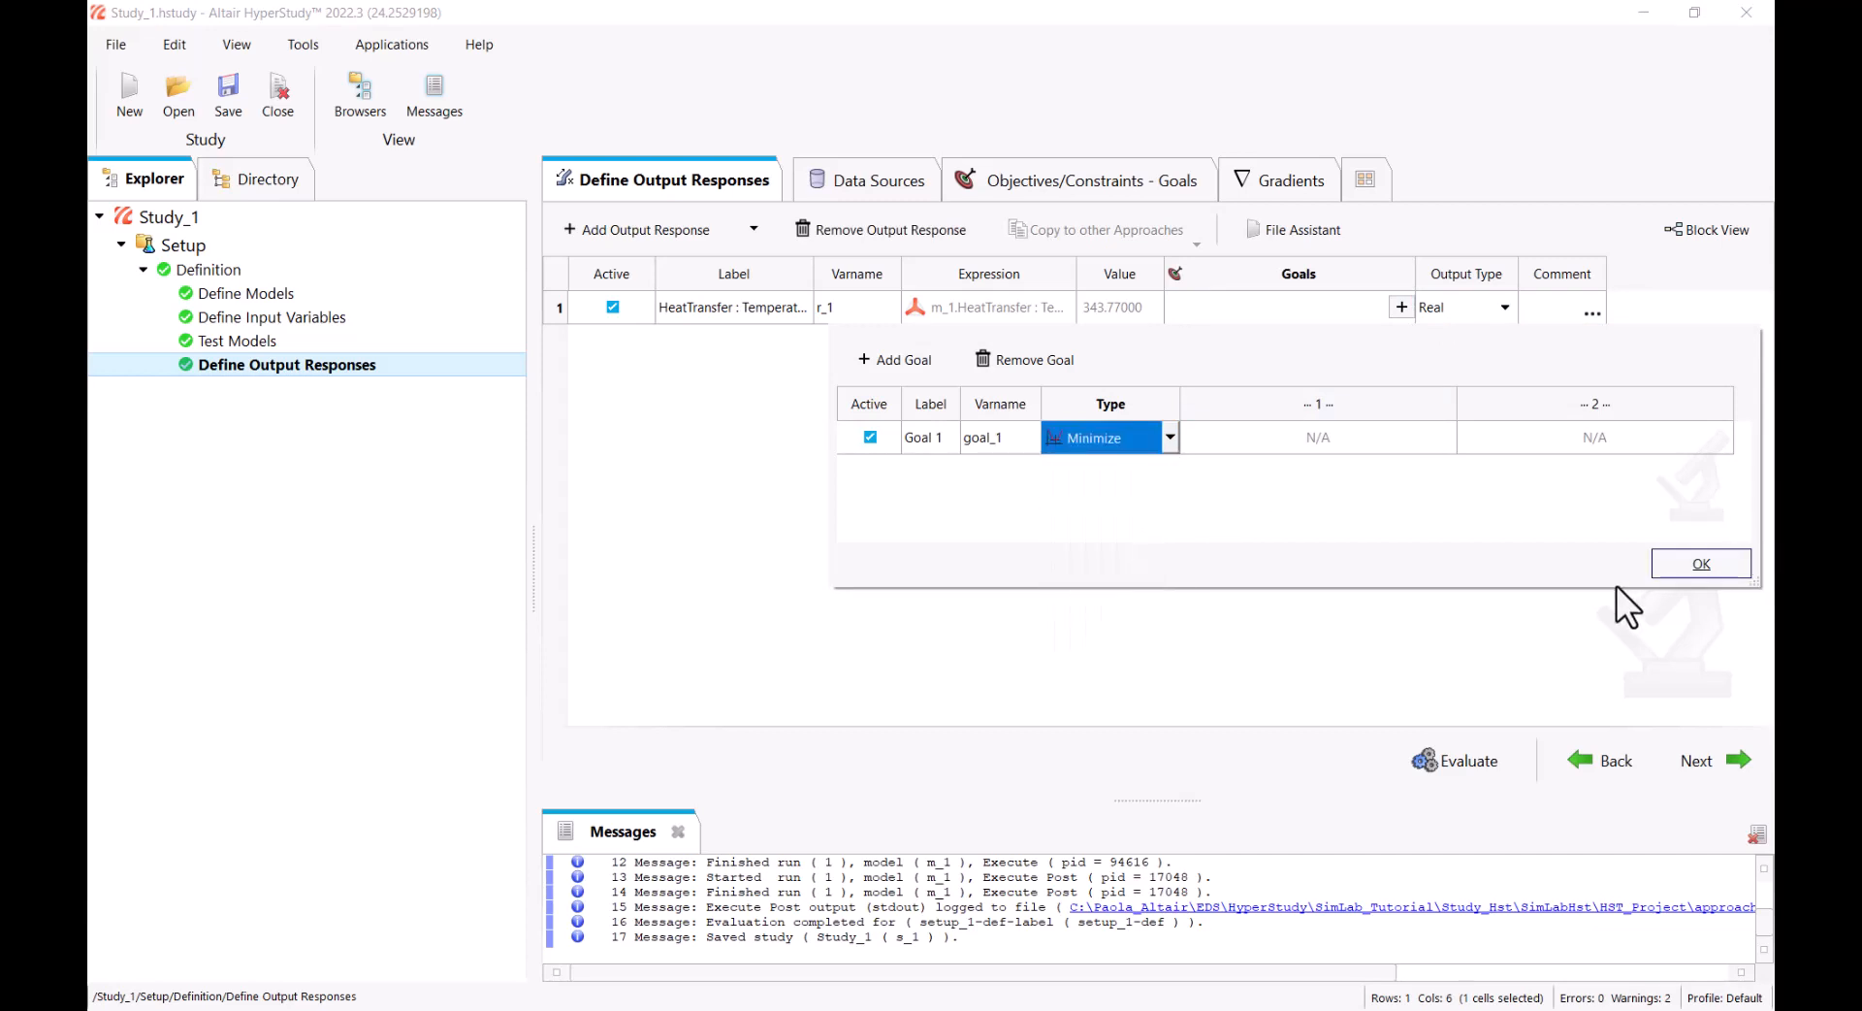
pyautogui.click(1713, 566)
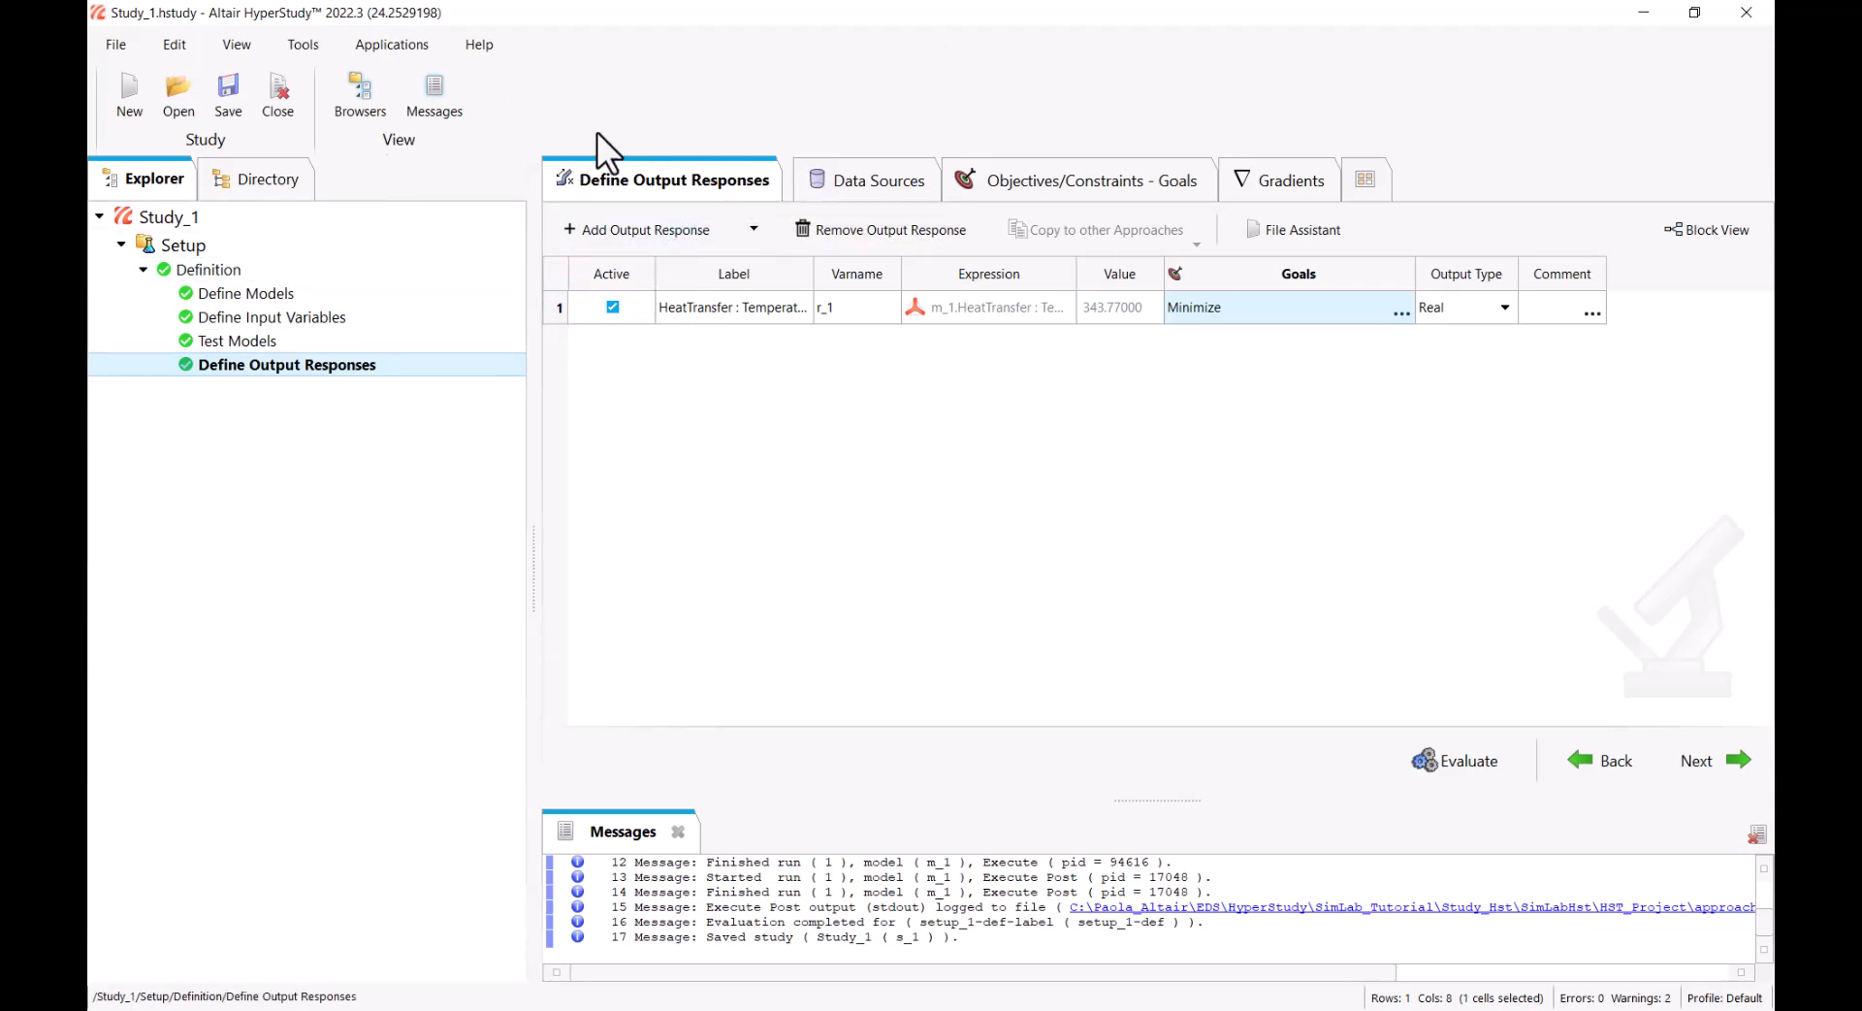
# Close Study_1 with its changes saved and start a new study, browsing to SimLab_Tutorial for its location
pyautogui.click(278, 98)
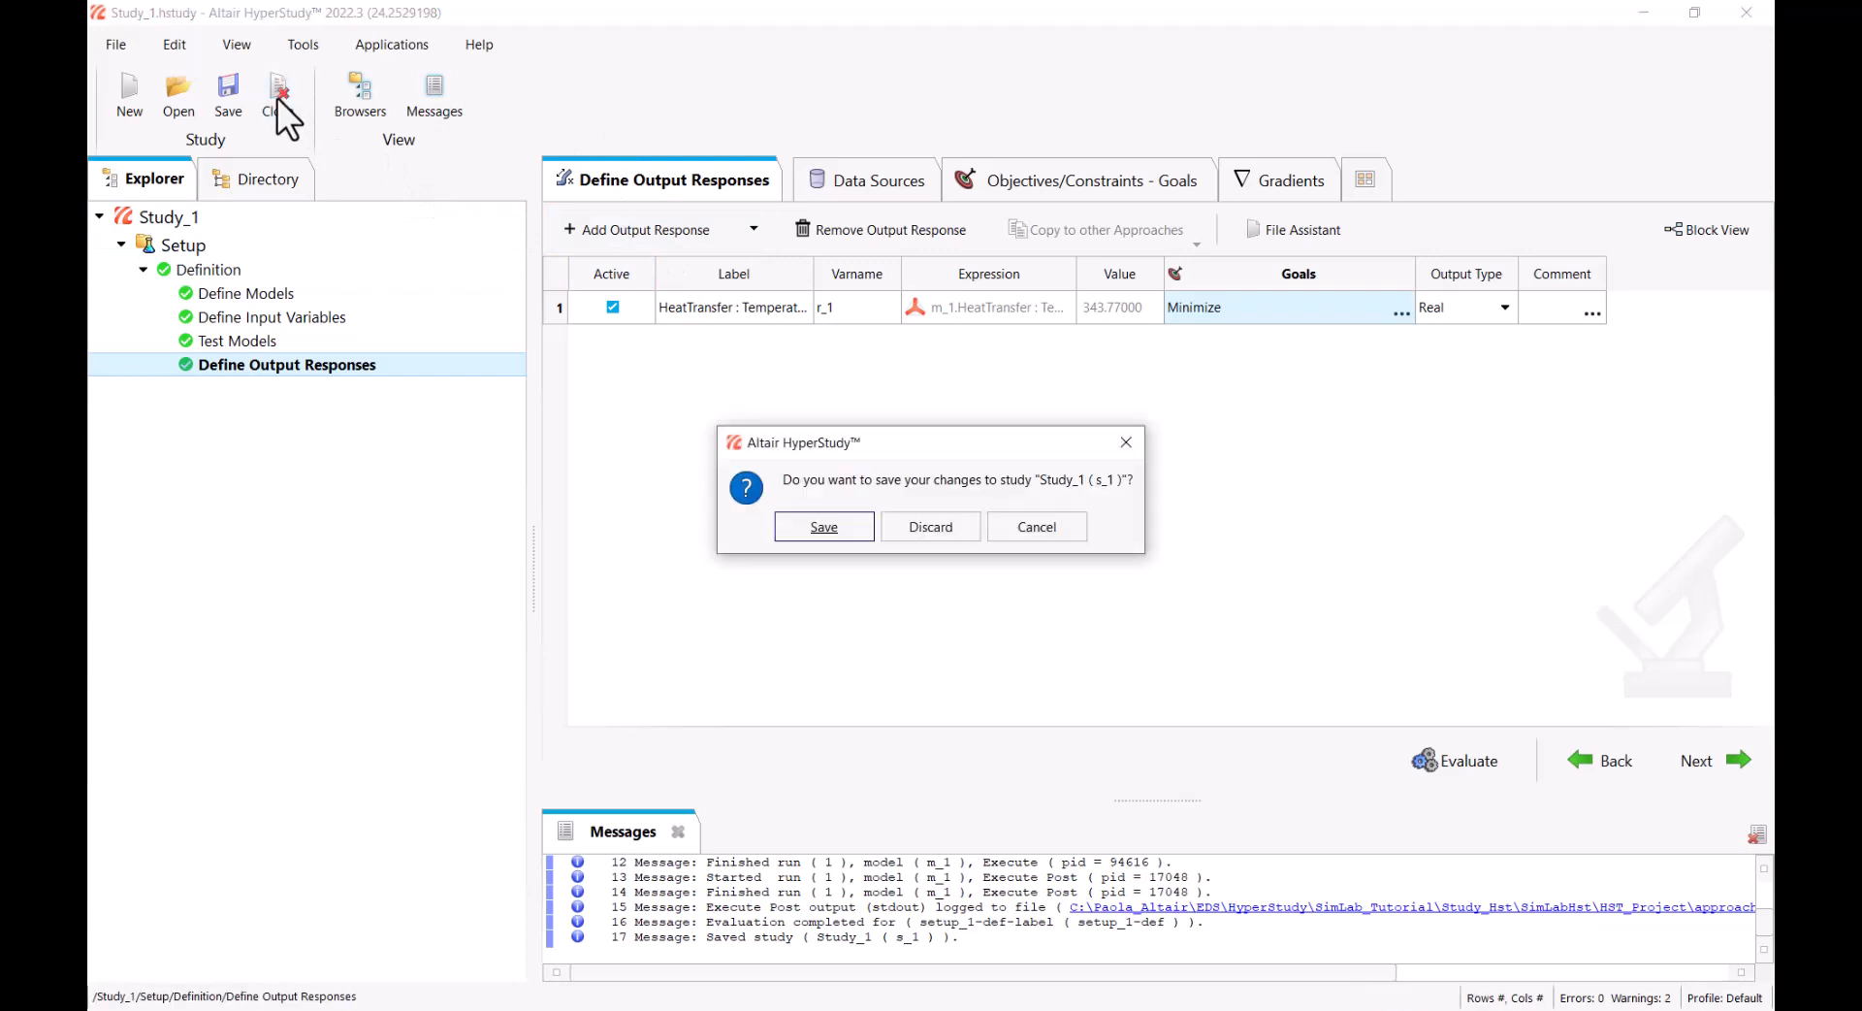
pyautogui.click(860, 527)
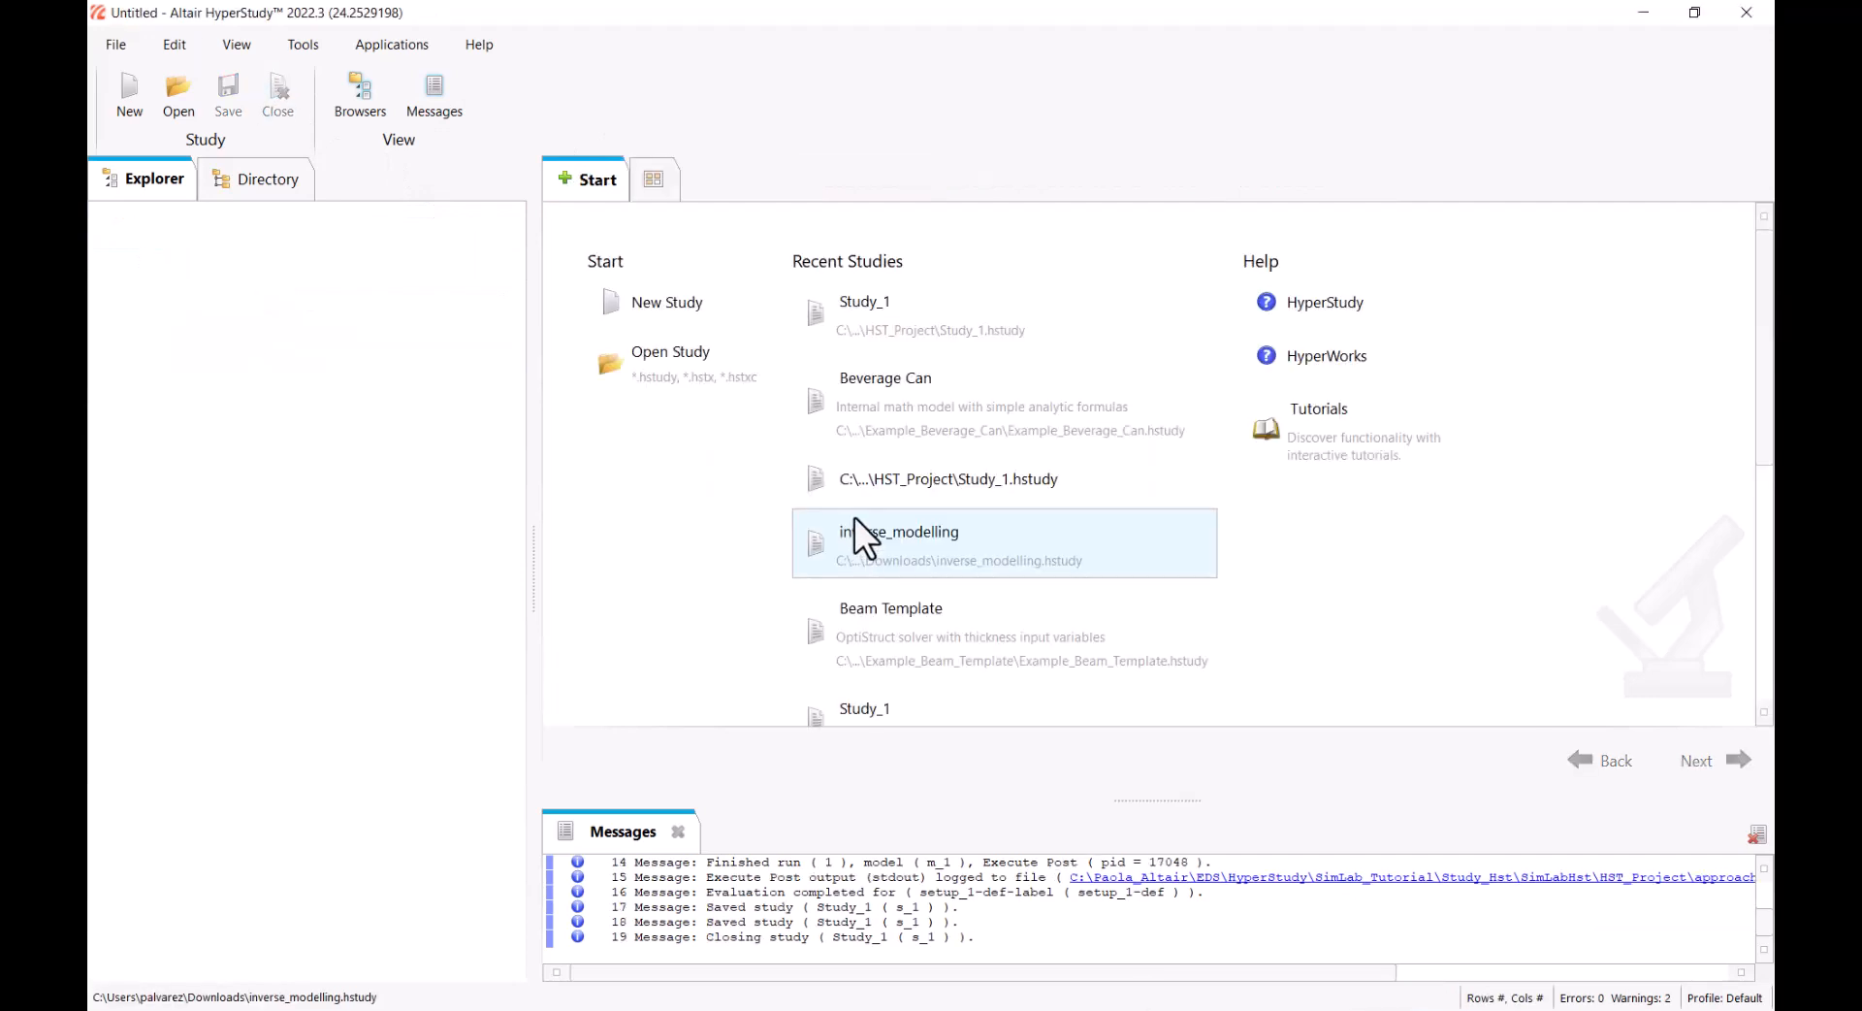
pyautogui.click(706, 311)
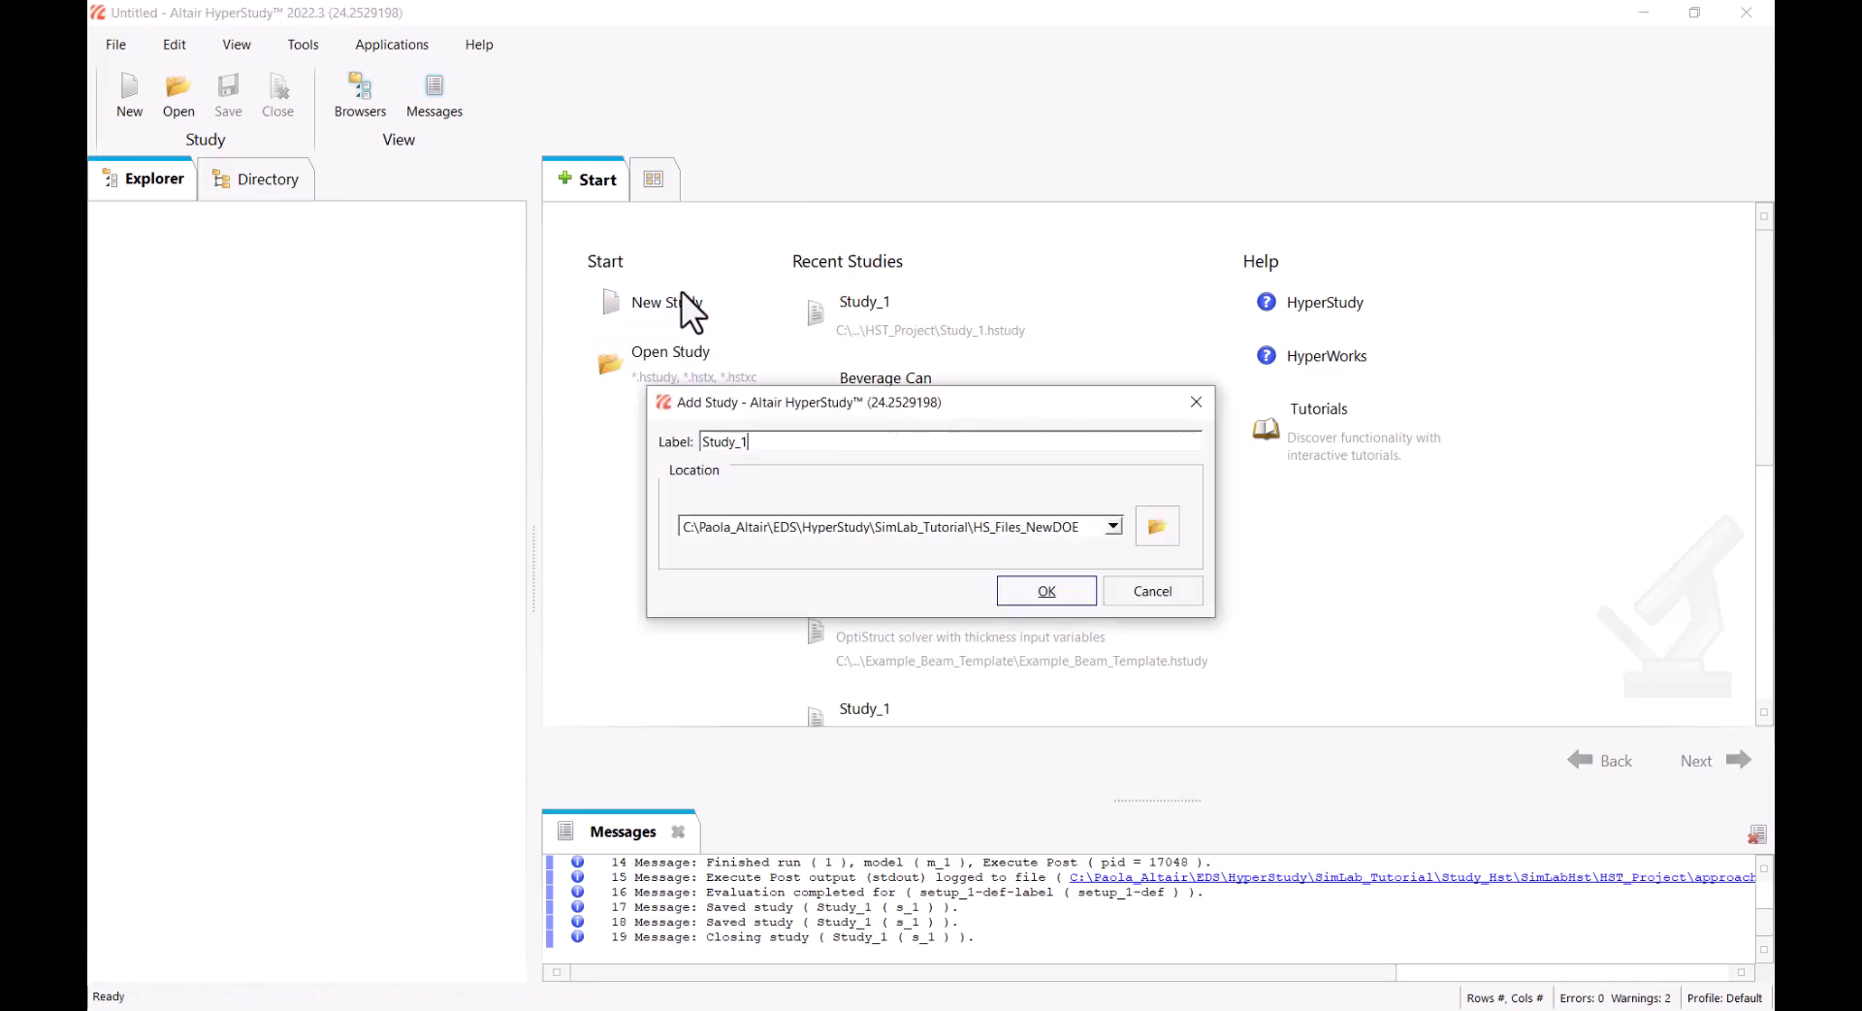
pyautogui.click(1165, 532)
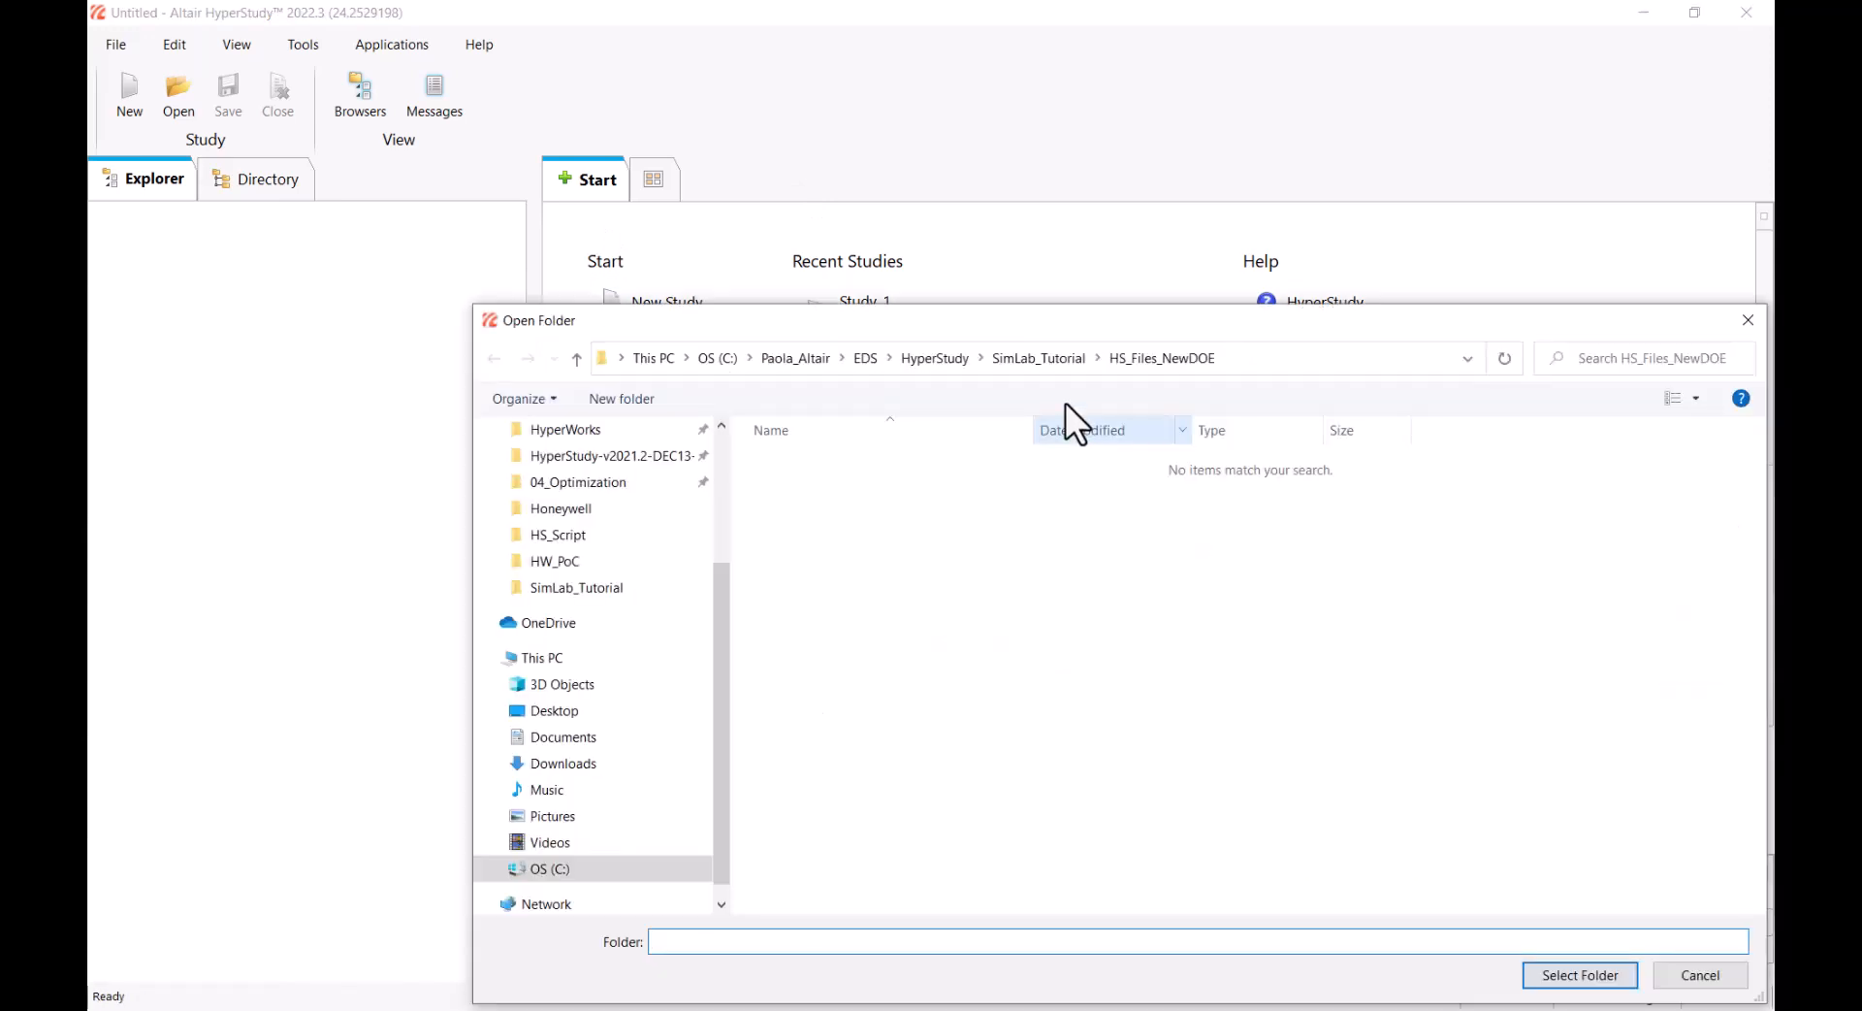
pyautogui.click(1014, 354)
# Create a folder named New_Study in SimLab_Tutorial and create the study Study_1 in it
pyautogui.rightClick(847, 669)
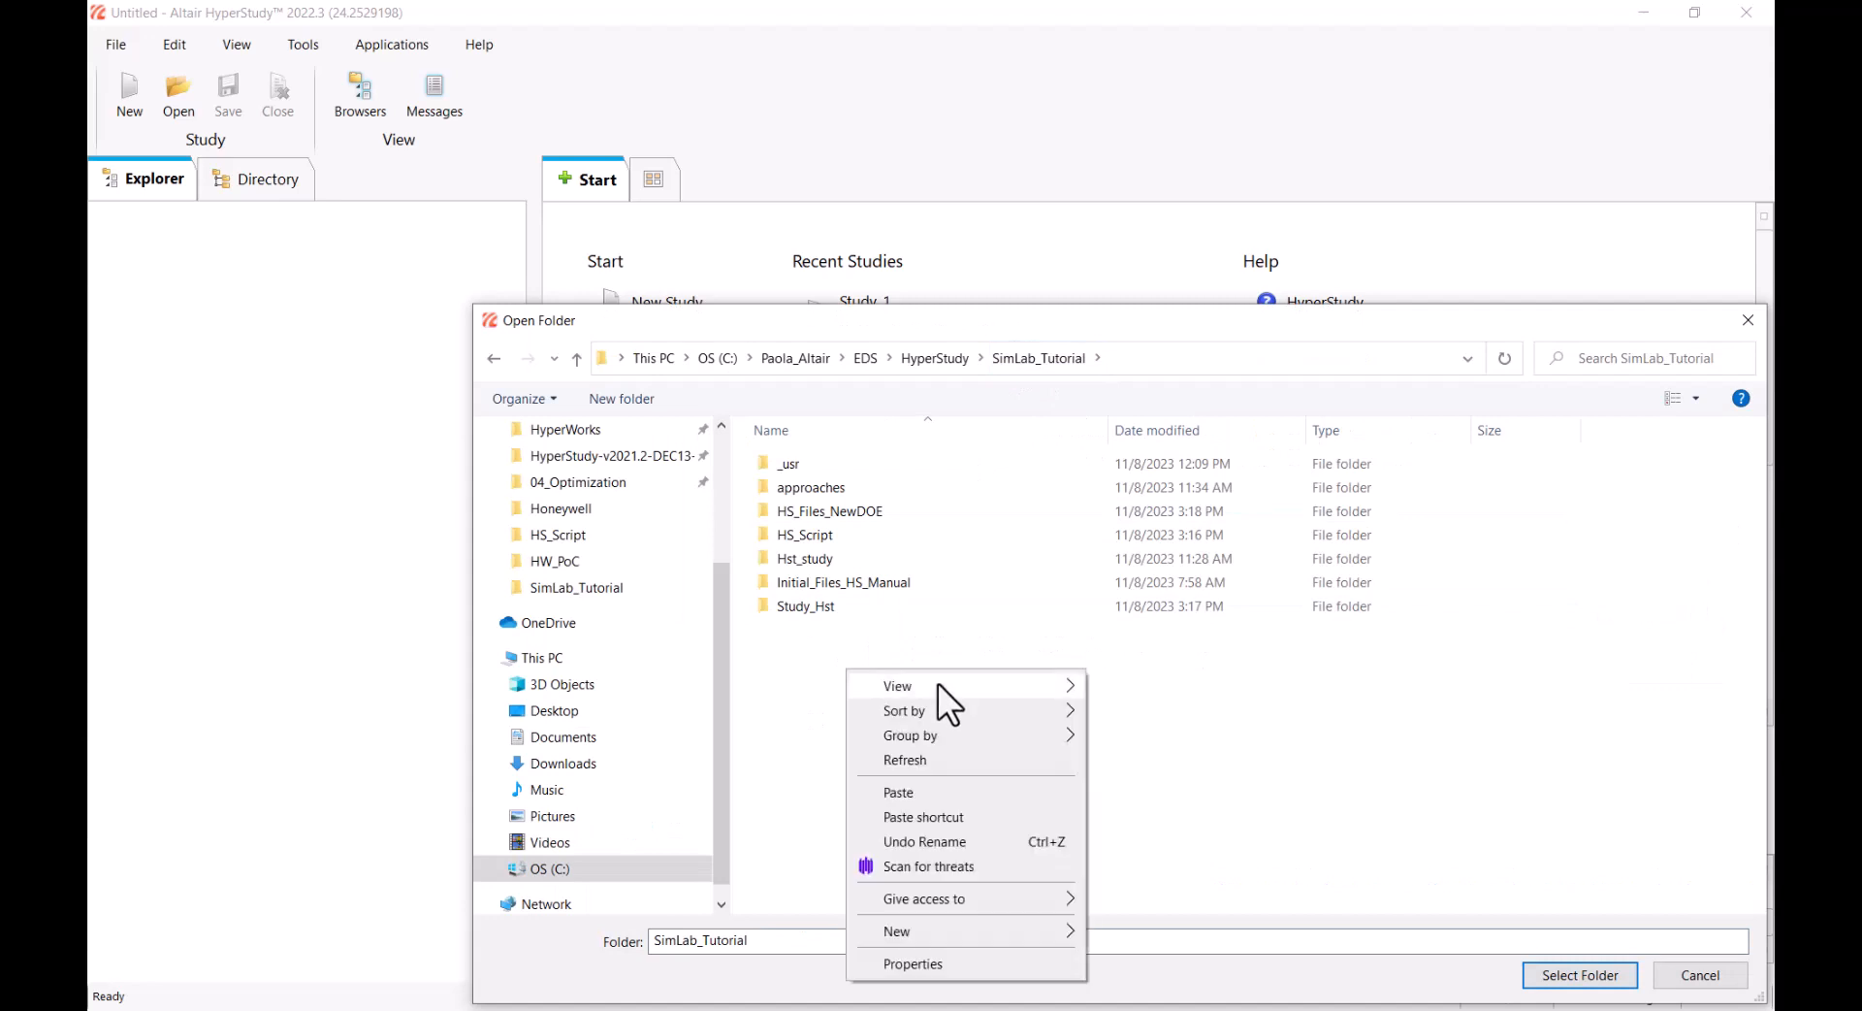
pyautogui.moveTo(985, 934)
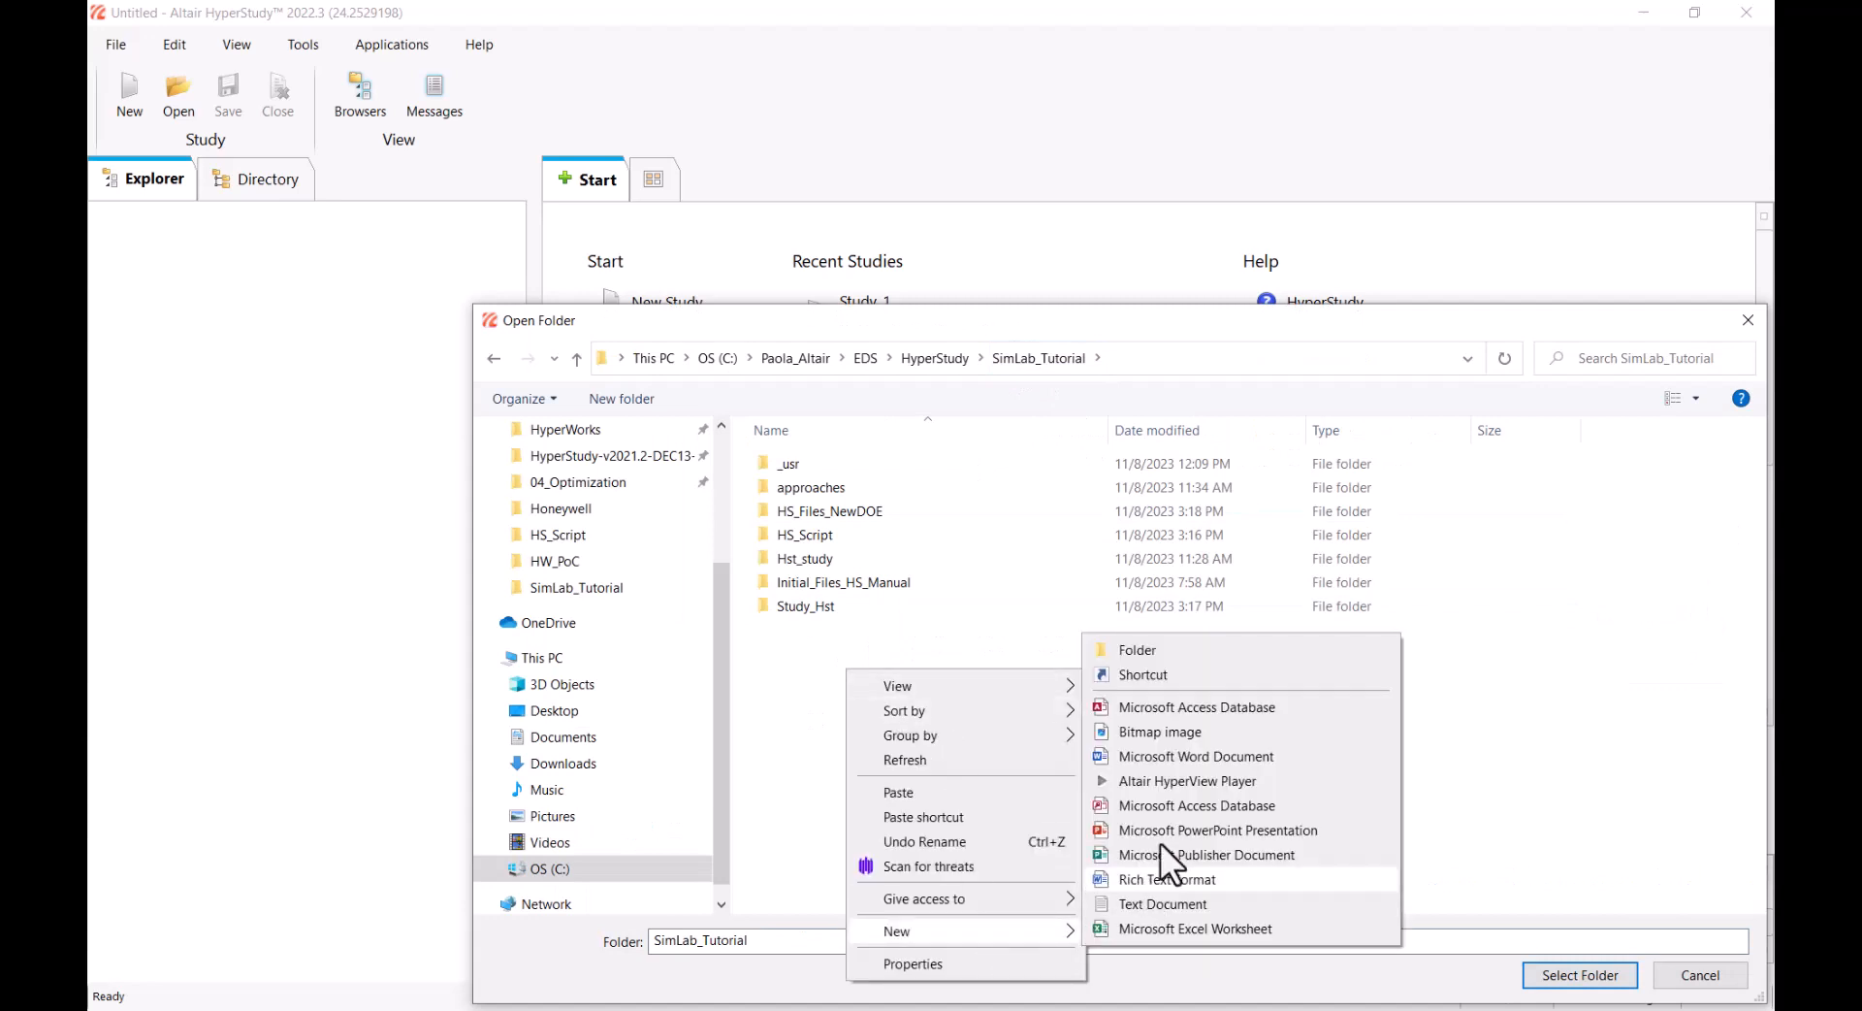
pyautogui.click(1203, 652)
pyautogui.press('capslock')
pyautogui.write('N')
pyautogui.press('capslock')
pyautogui.write('ew_')
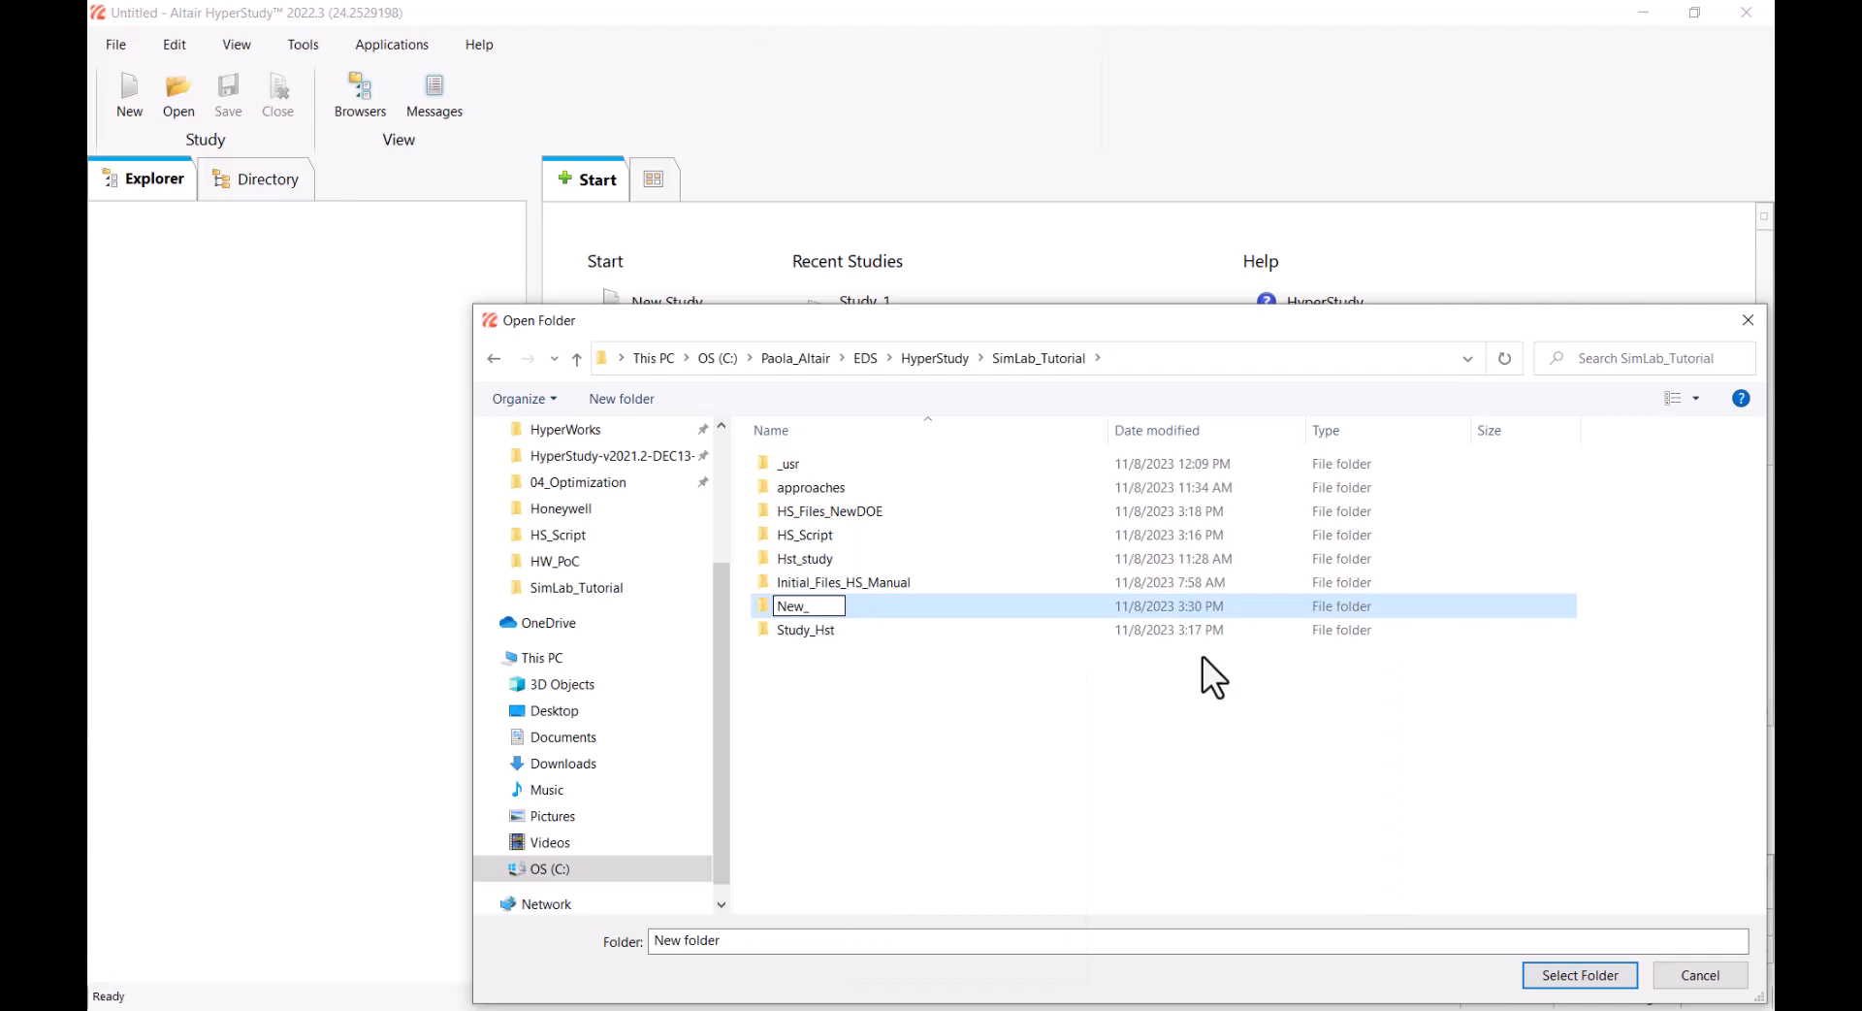
pyautogui.press('capslock')
pyautogui.write('S')
pyautogui.press('capslock')
pyautogui.write('tudy')
pyautogui.press('Return')
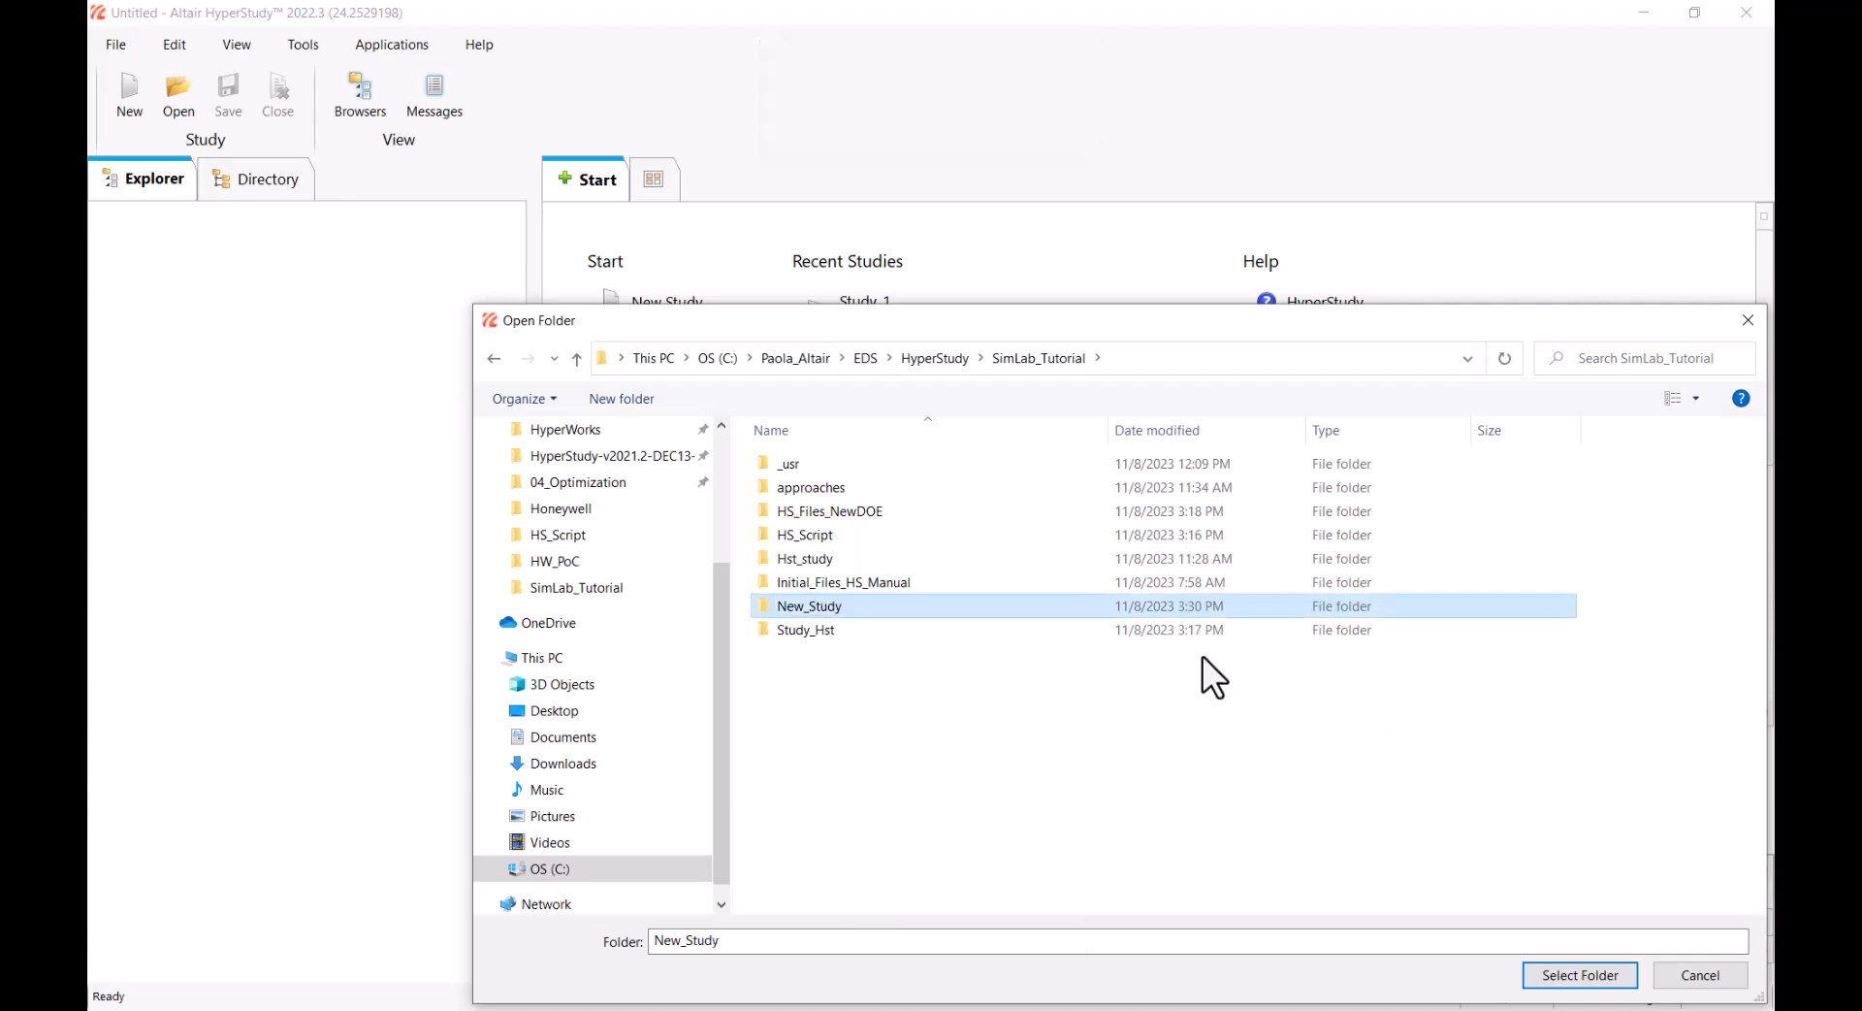
pyautogui.click(1565, 977)
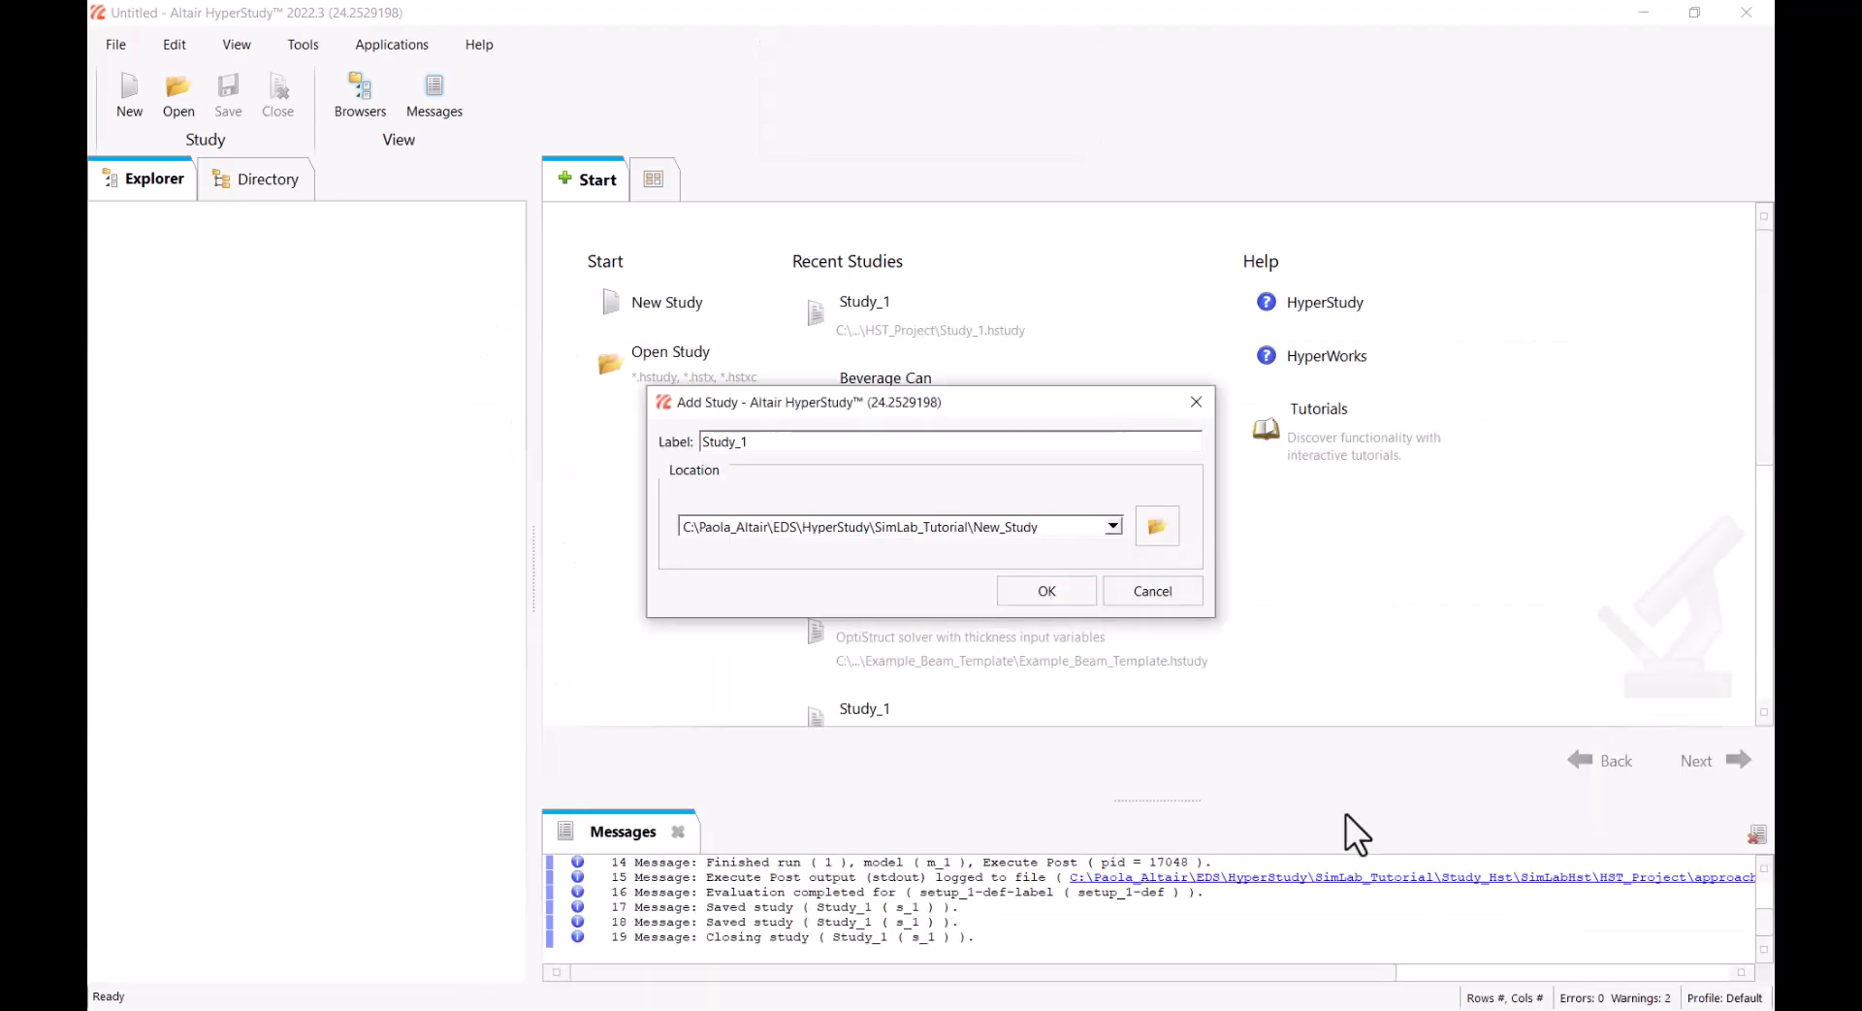
pyautogui.click(1066, 597)
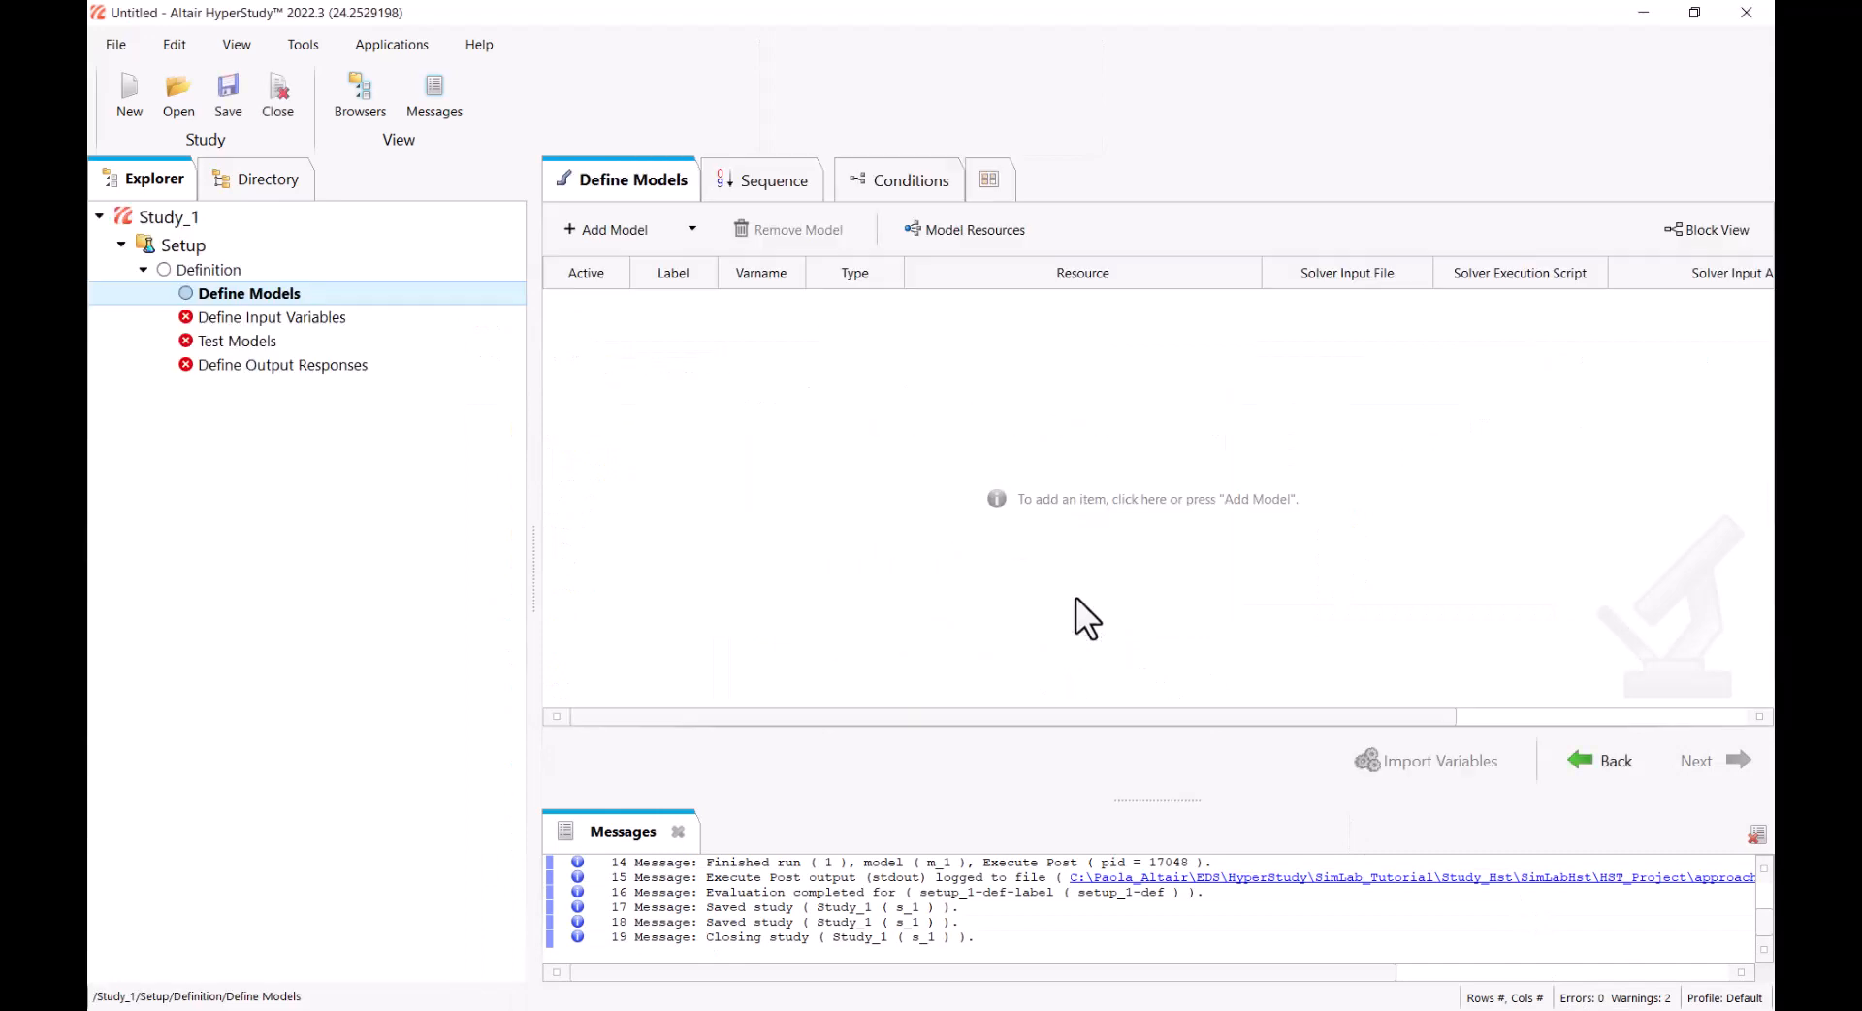
# Add a SimLab model to the study and check the SimLab path in the registered solver scripts
pyautogui.click(647, 237)
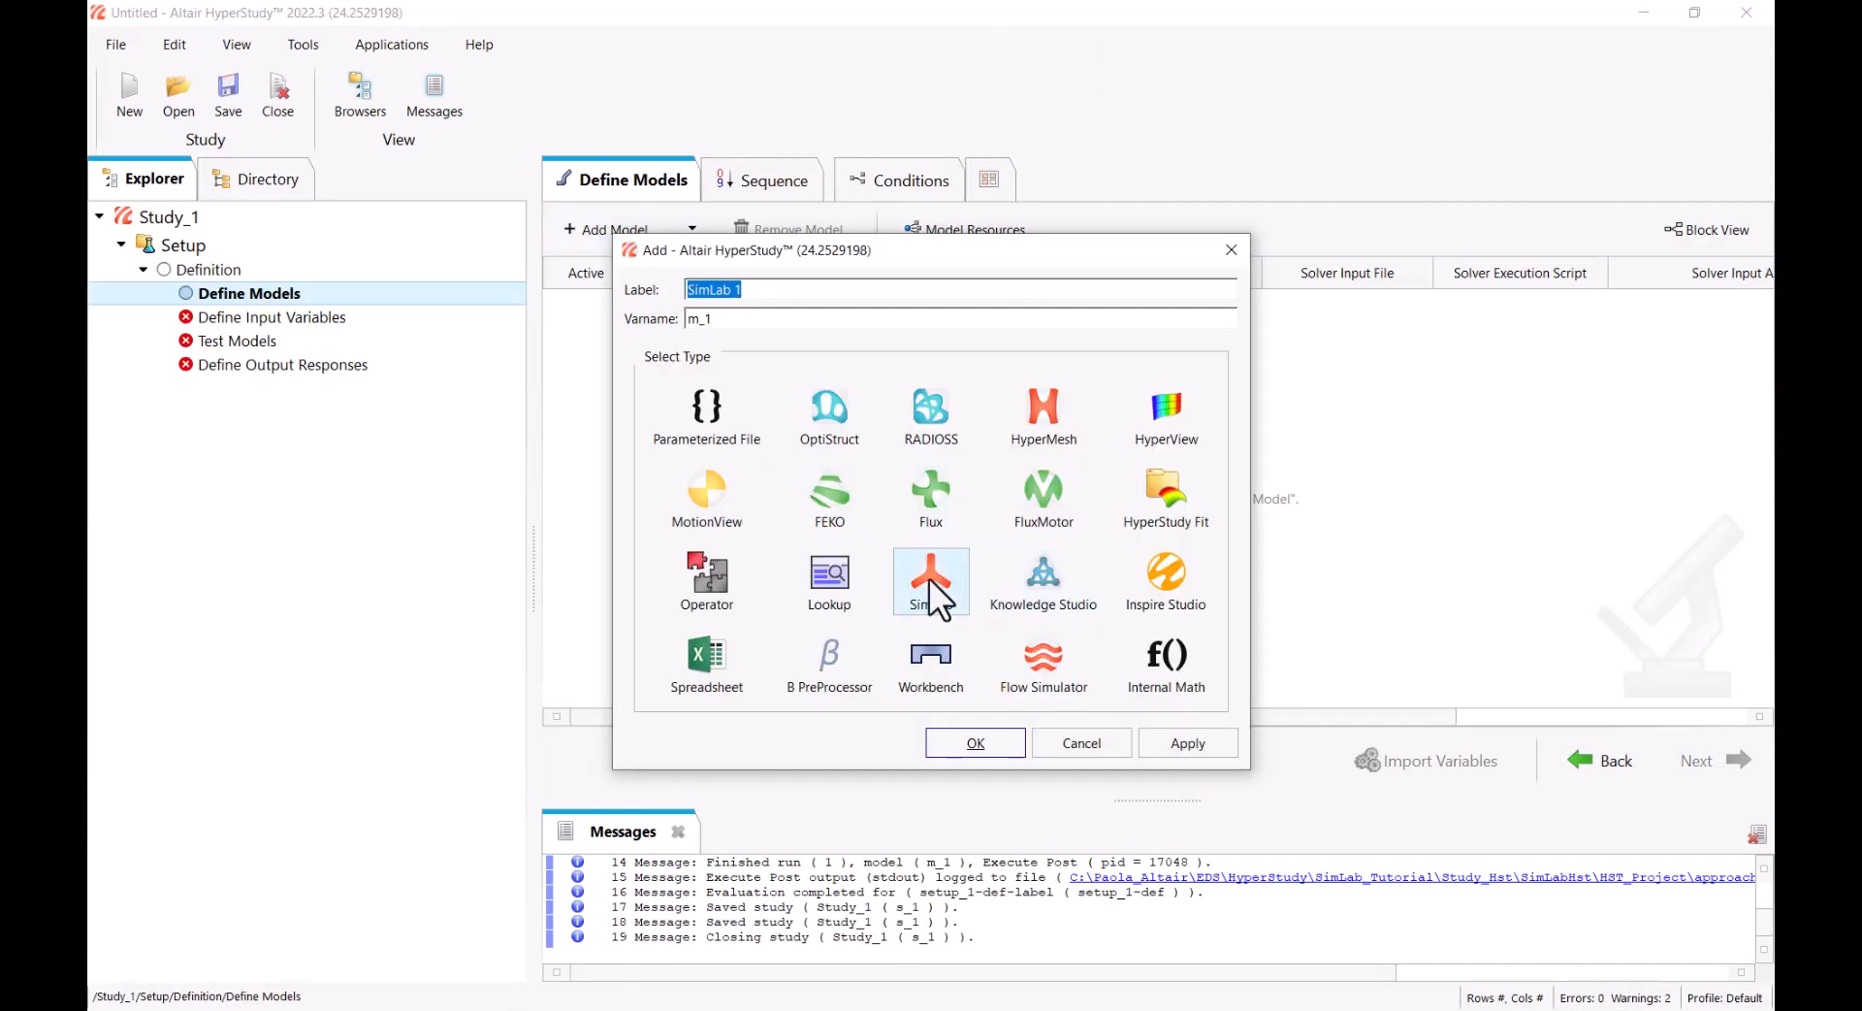
pyautogui.click(983, 745)
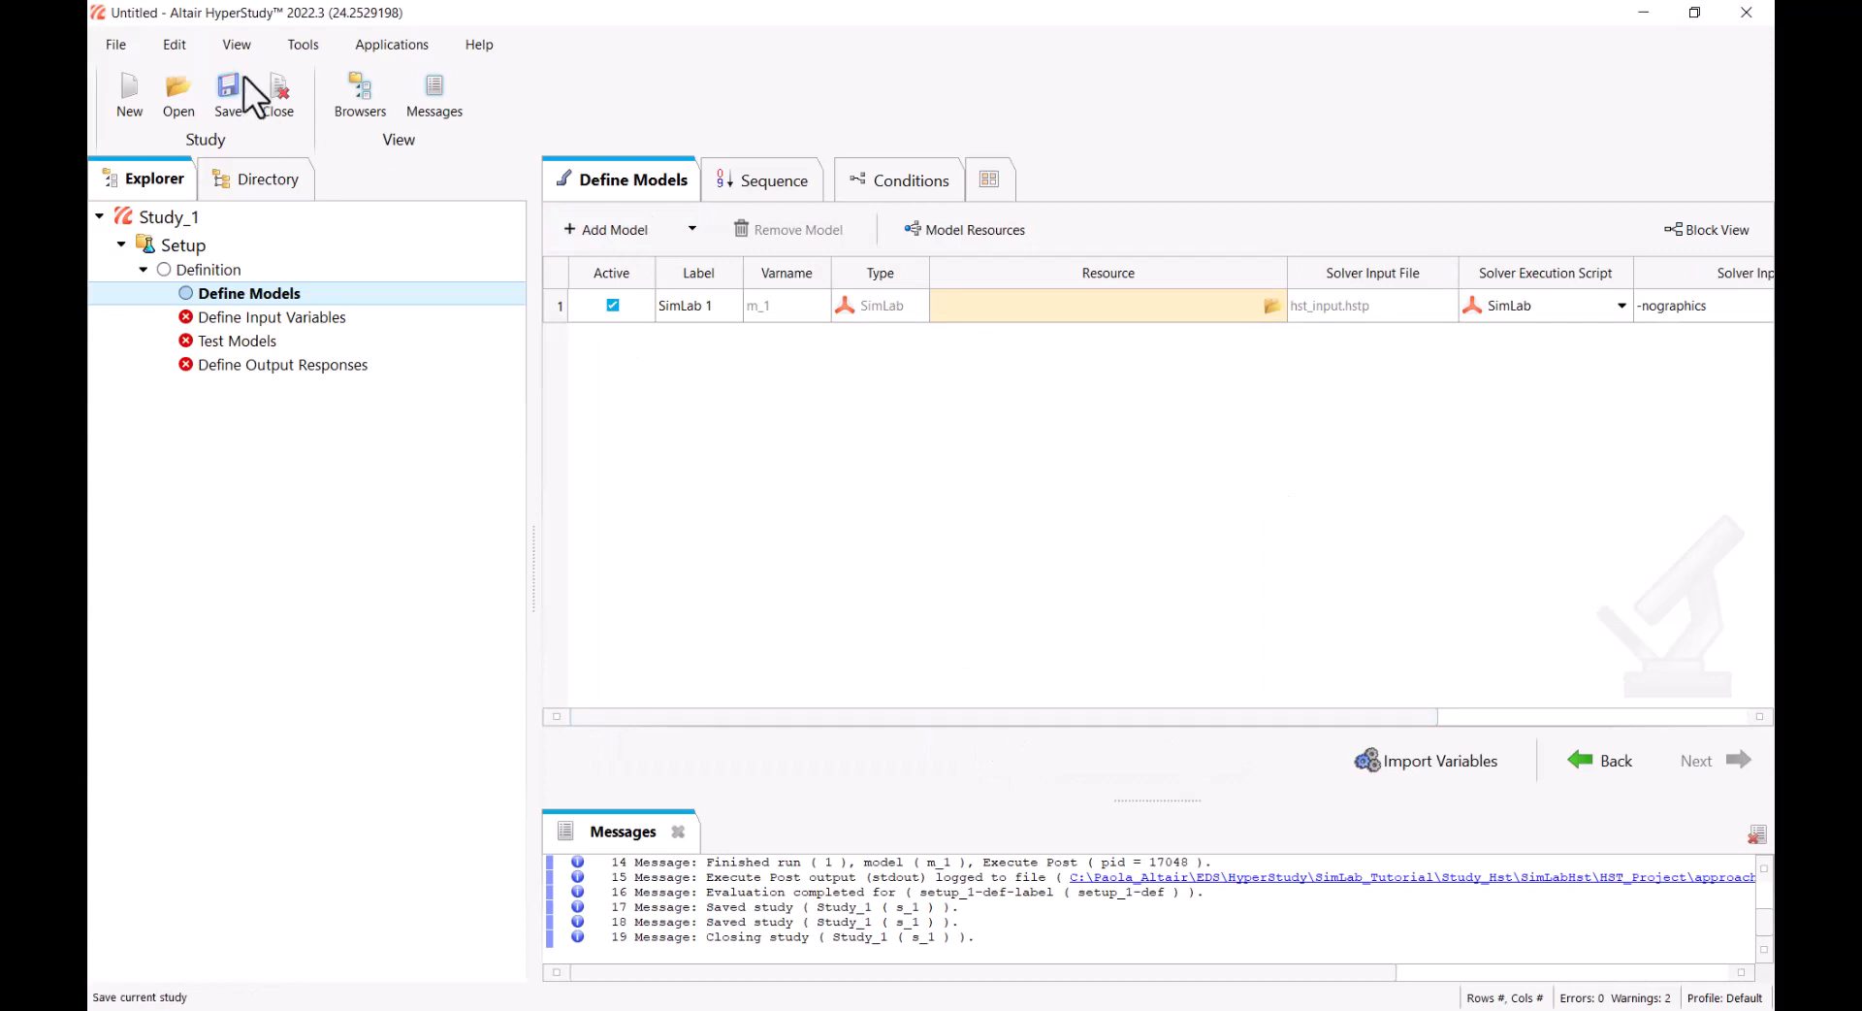
pyautogui.click(192, 46)
pyautogui.click(194, 292)
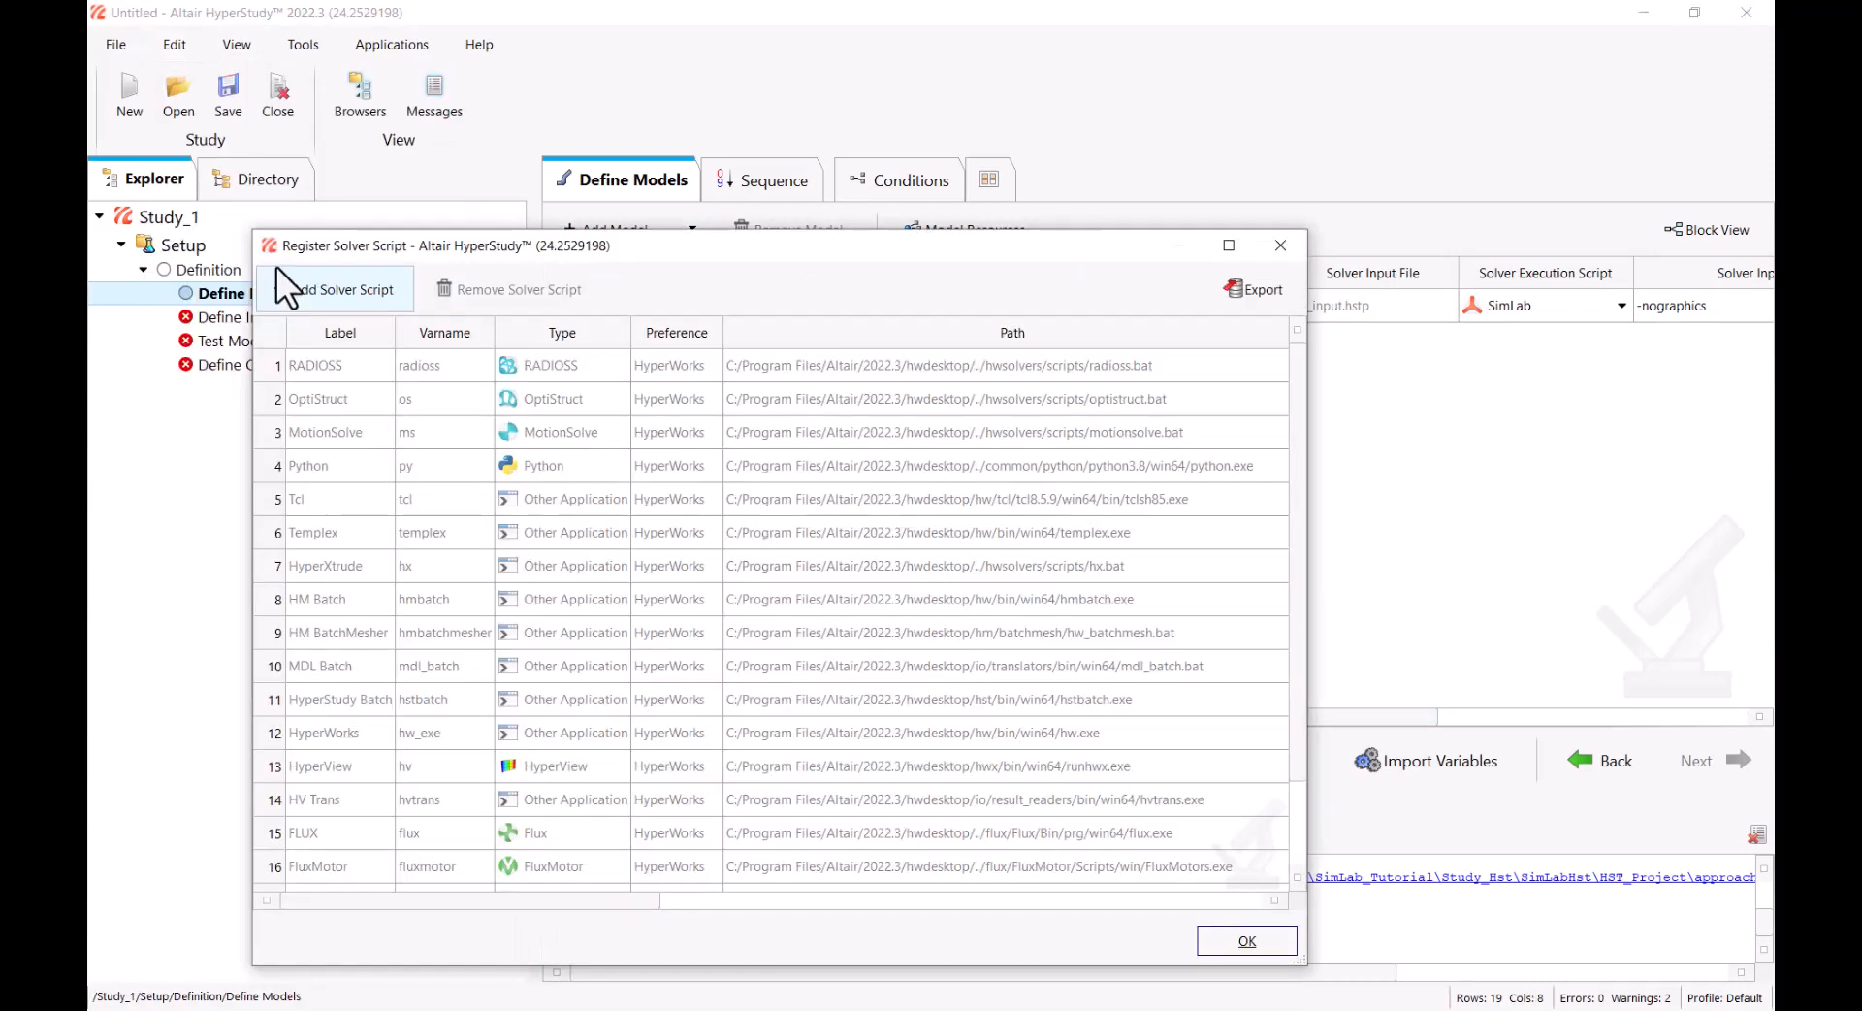
pyautogui.scroll(-1, 564, 496)
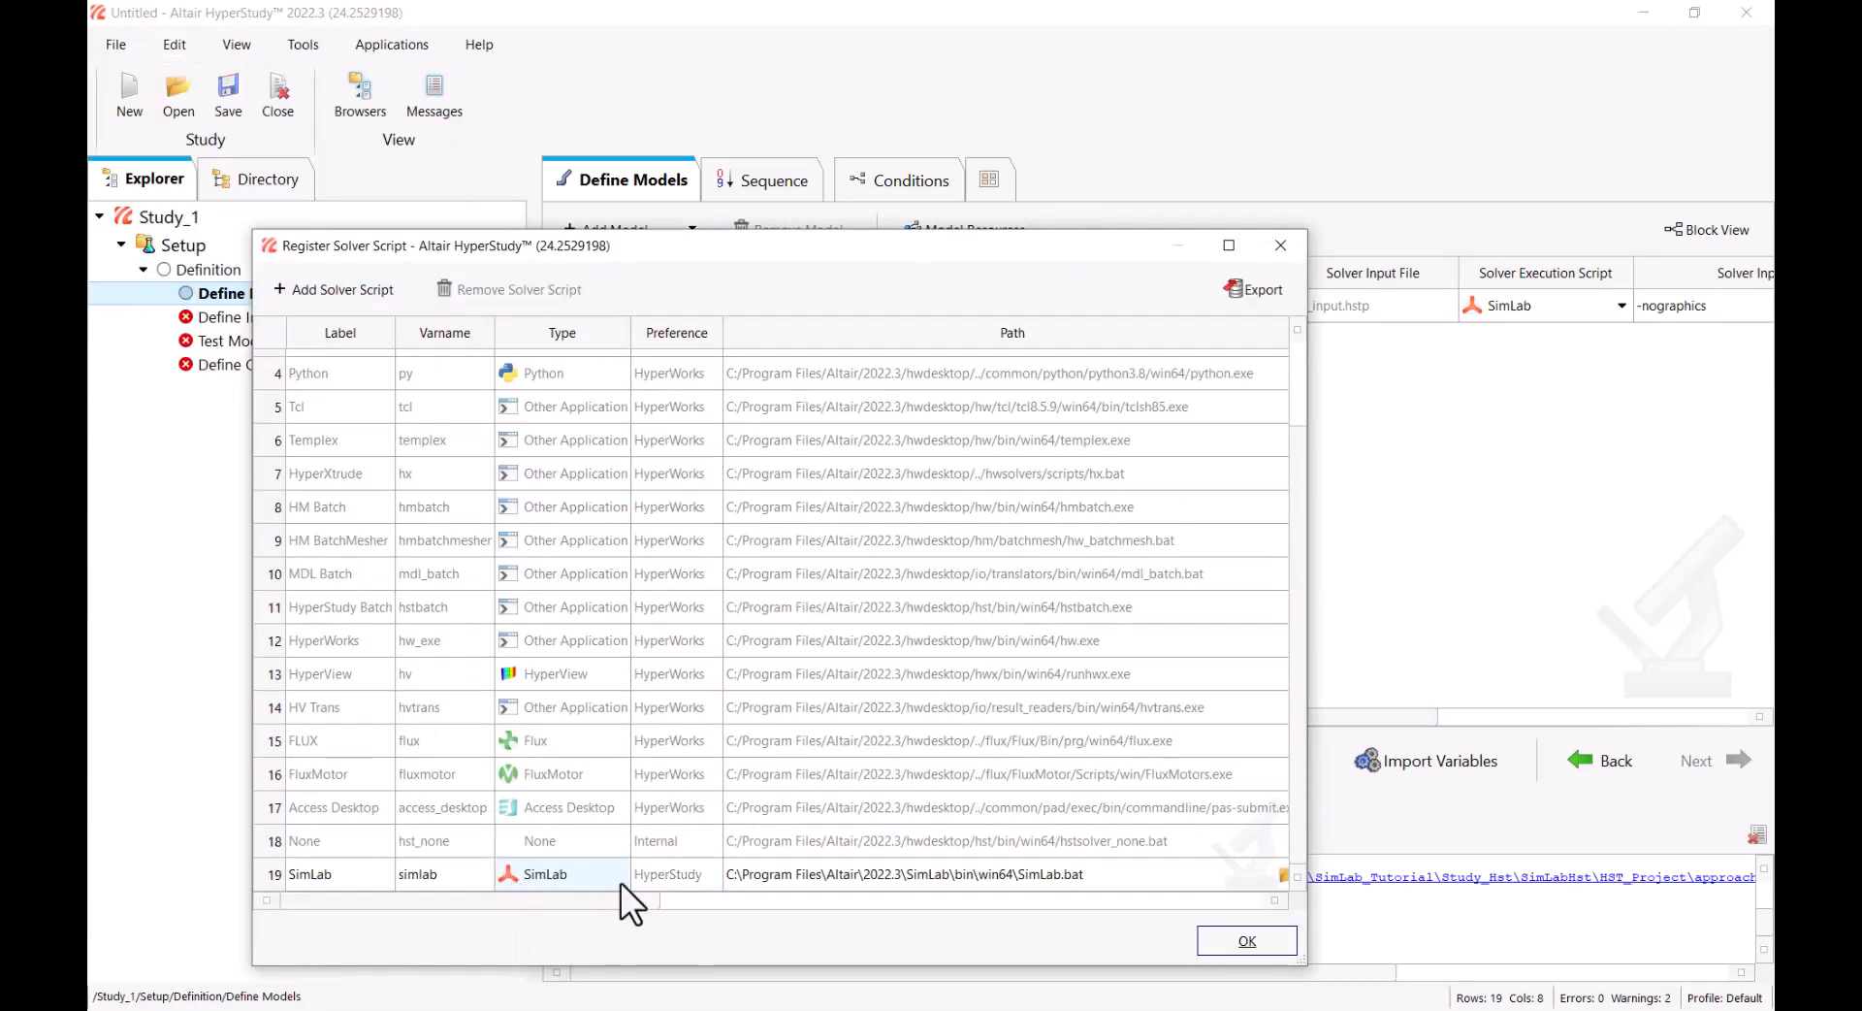
pyautogui.click(1245, 937)
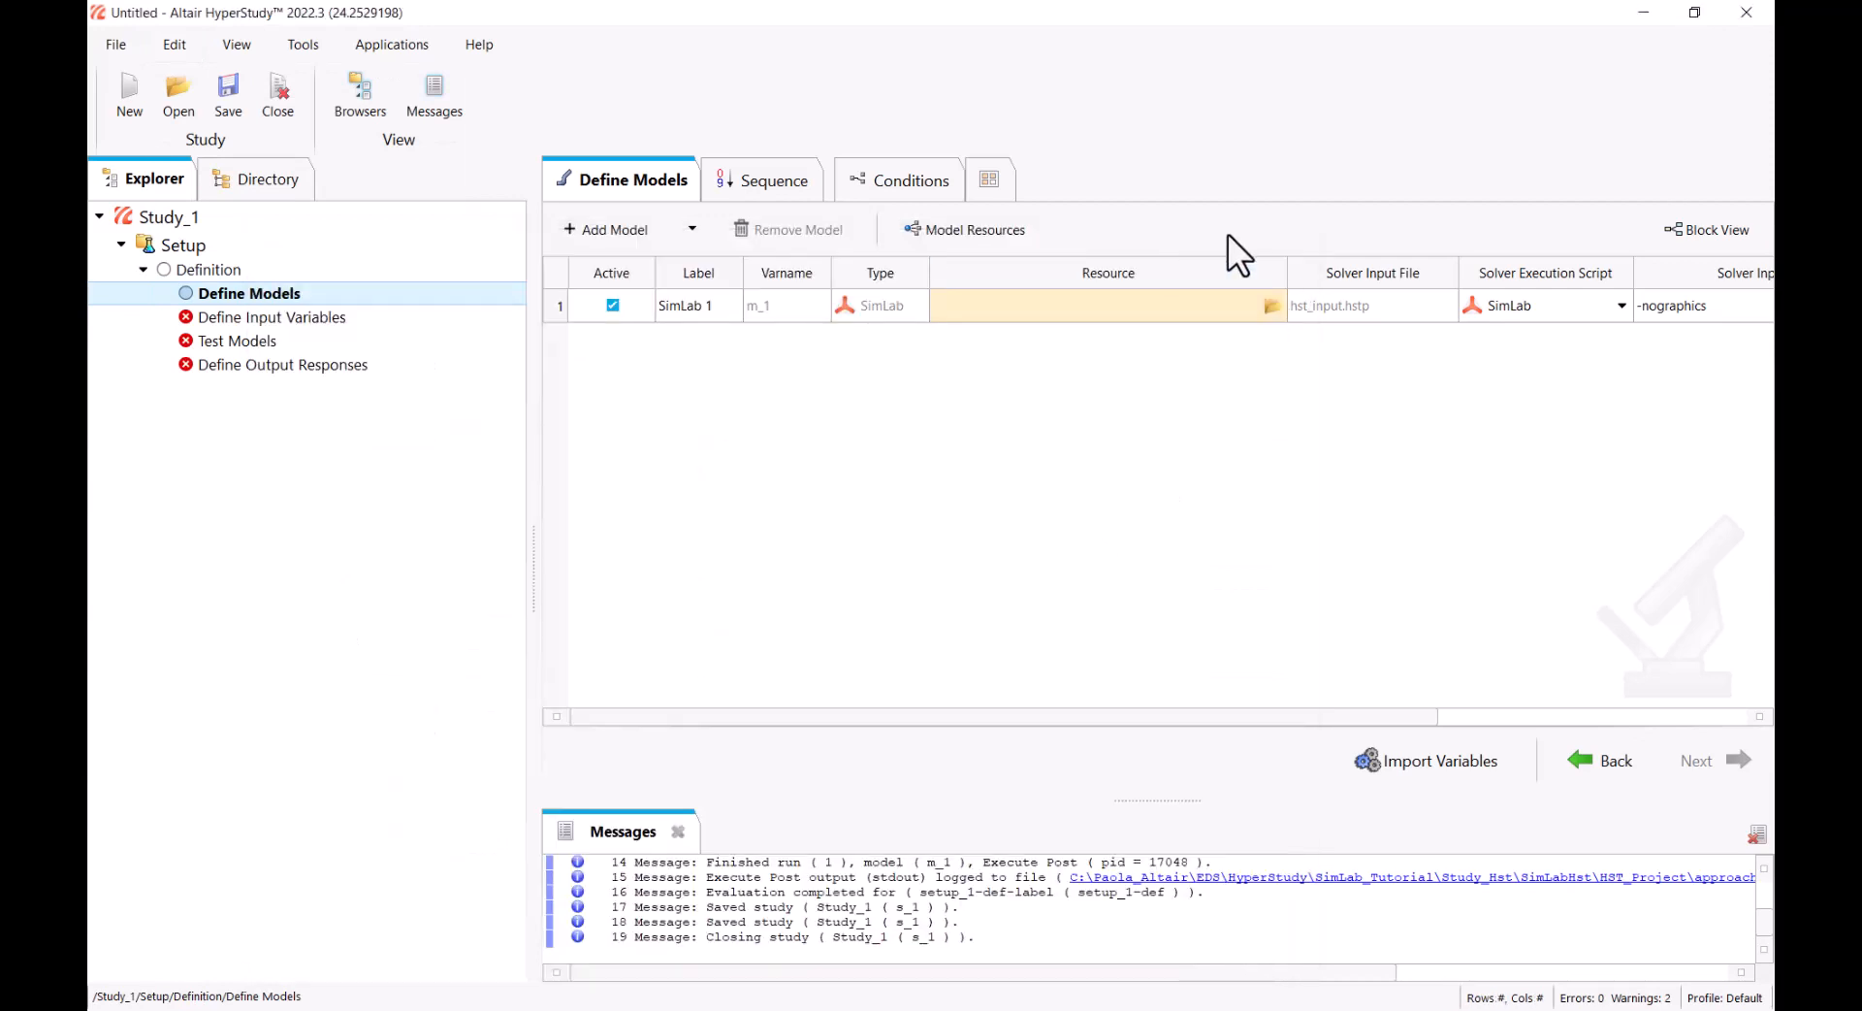
# Load HS_Script.py from the HS_Script folder as the SimLab model's resource and import its variables
pyautogui.click(1272, 314)
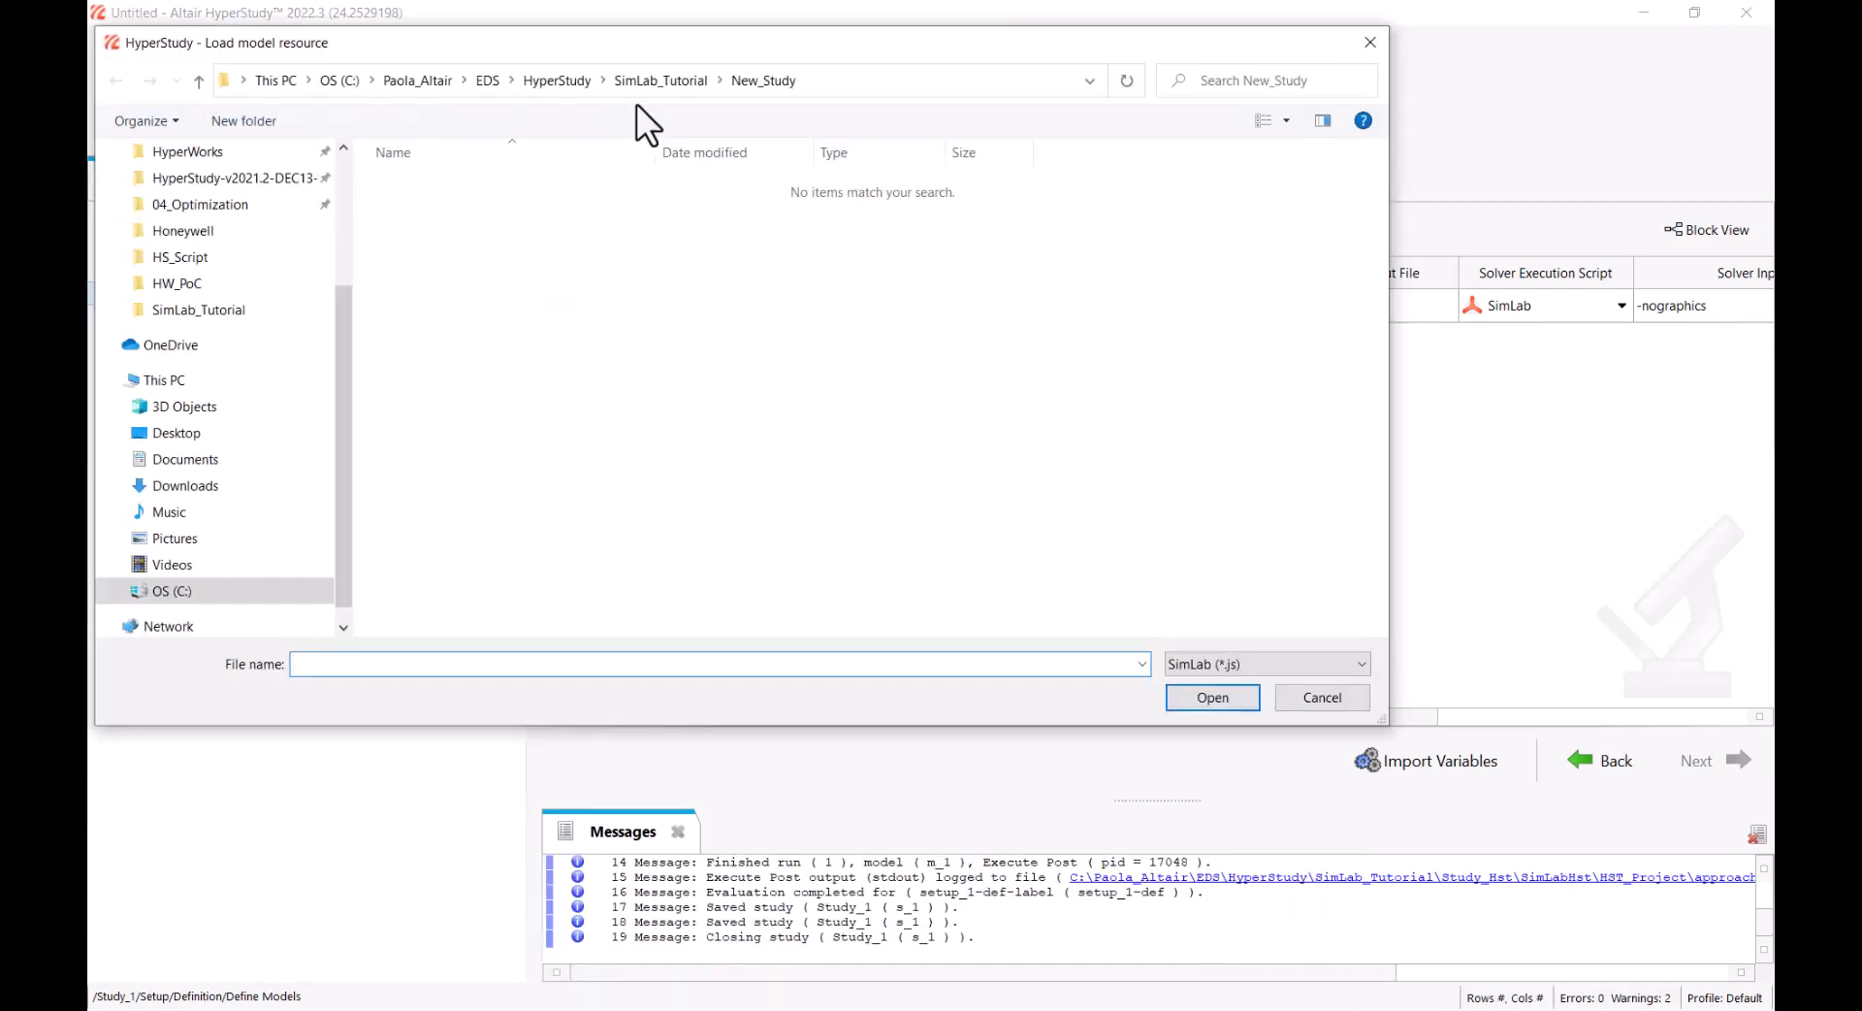
pyautogui.click(645, 88)
pyautogui.doubleClick(489, 262)
pyautogui.click(1223, 665)
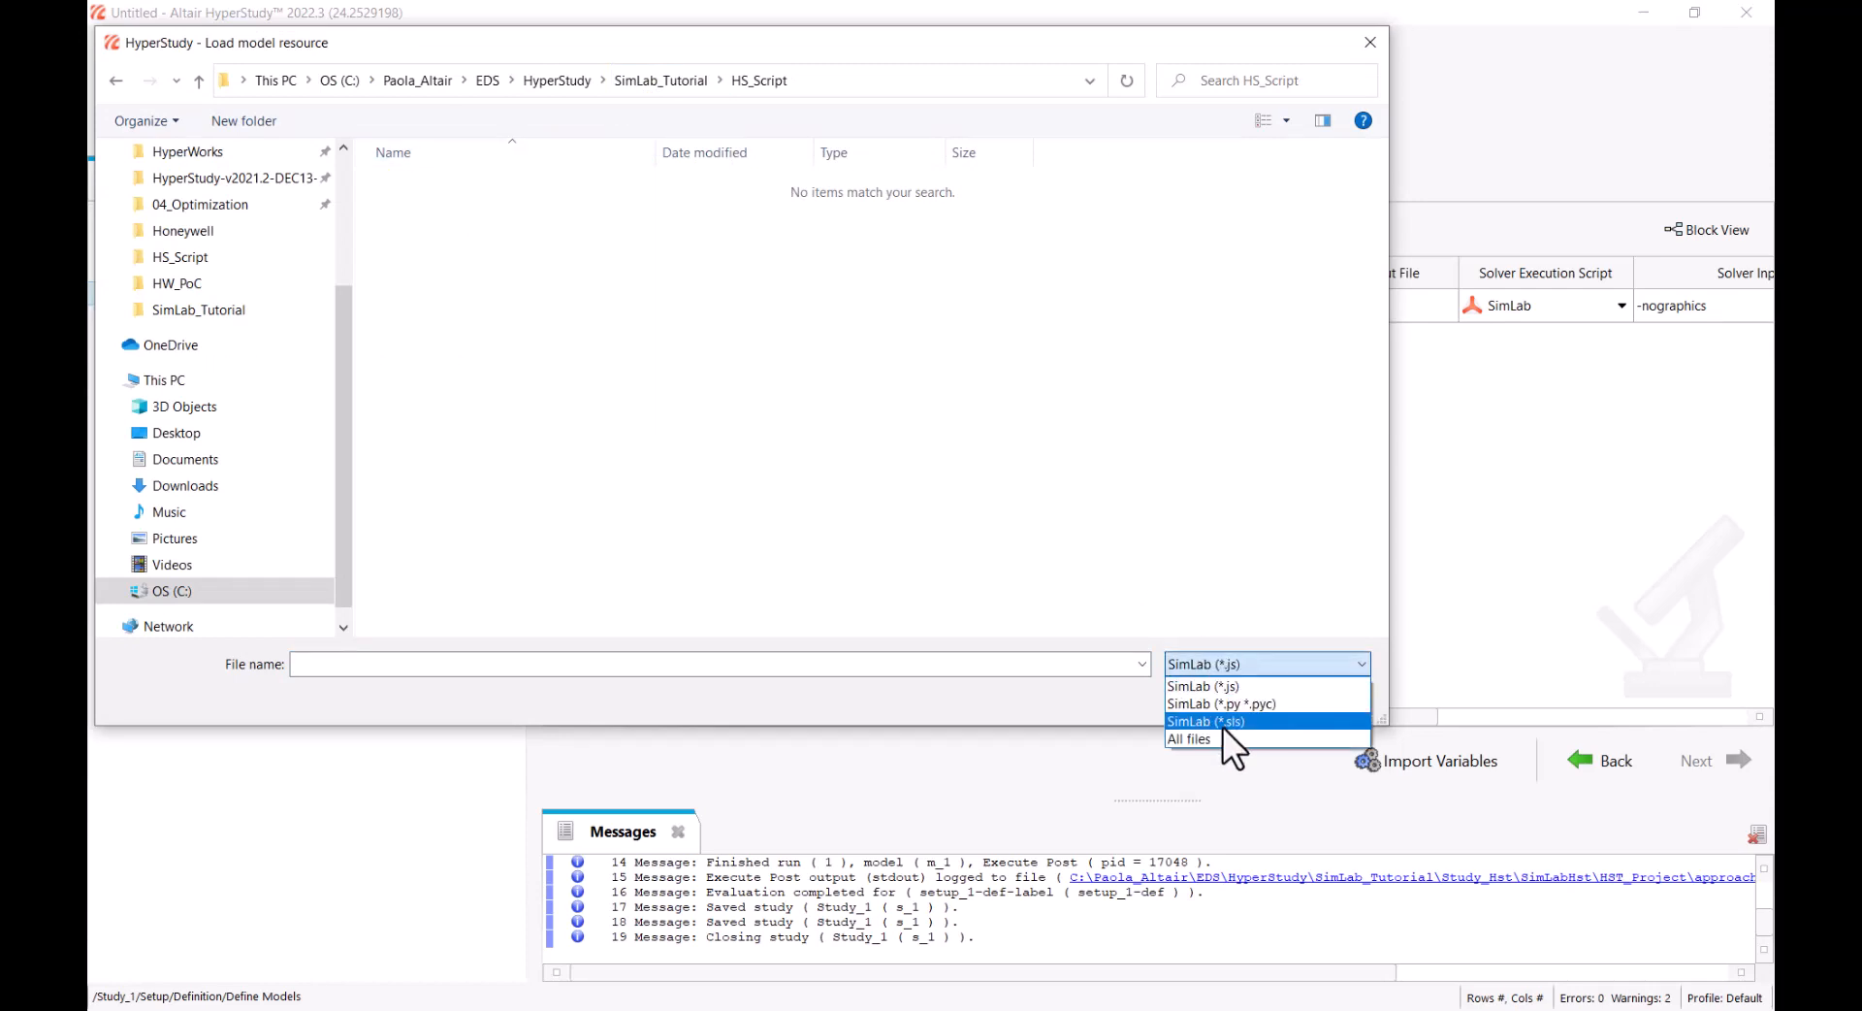
pyautogui.click(1238, 702)
pyautogui.click(491, 184)
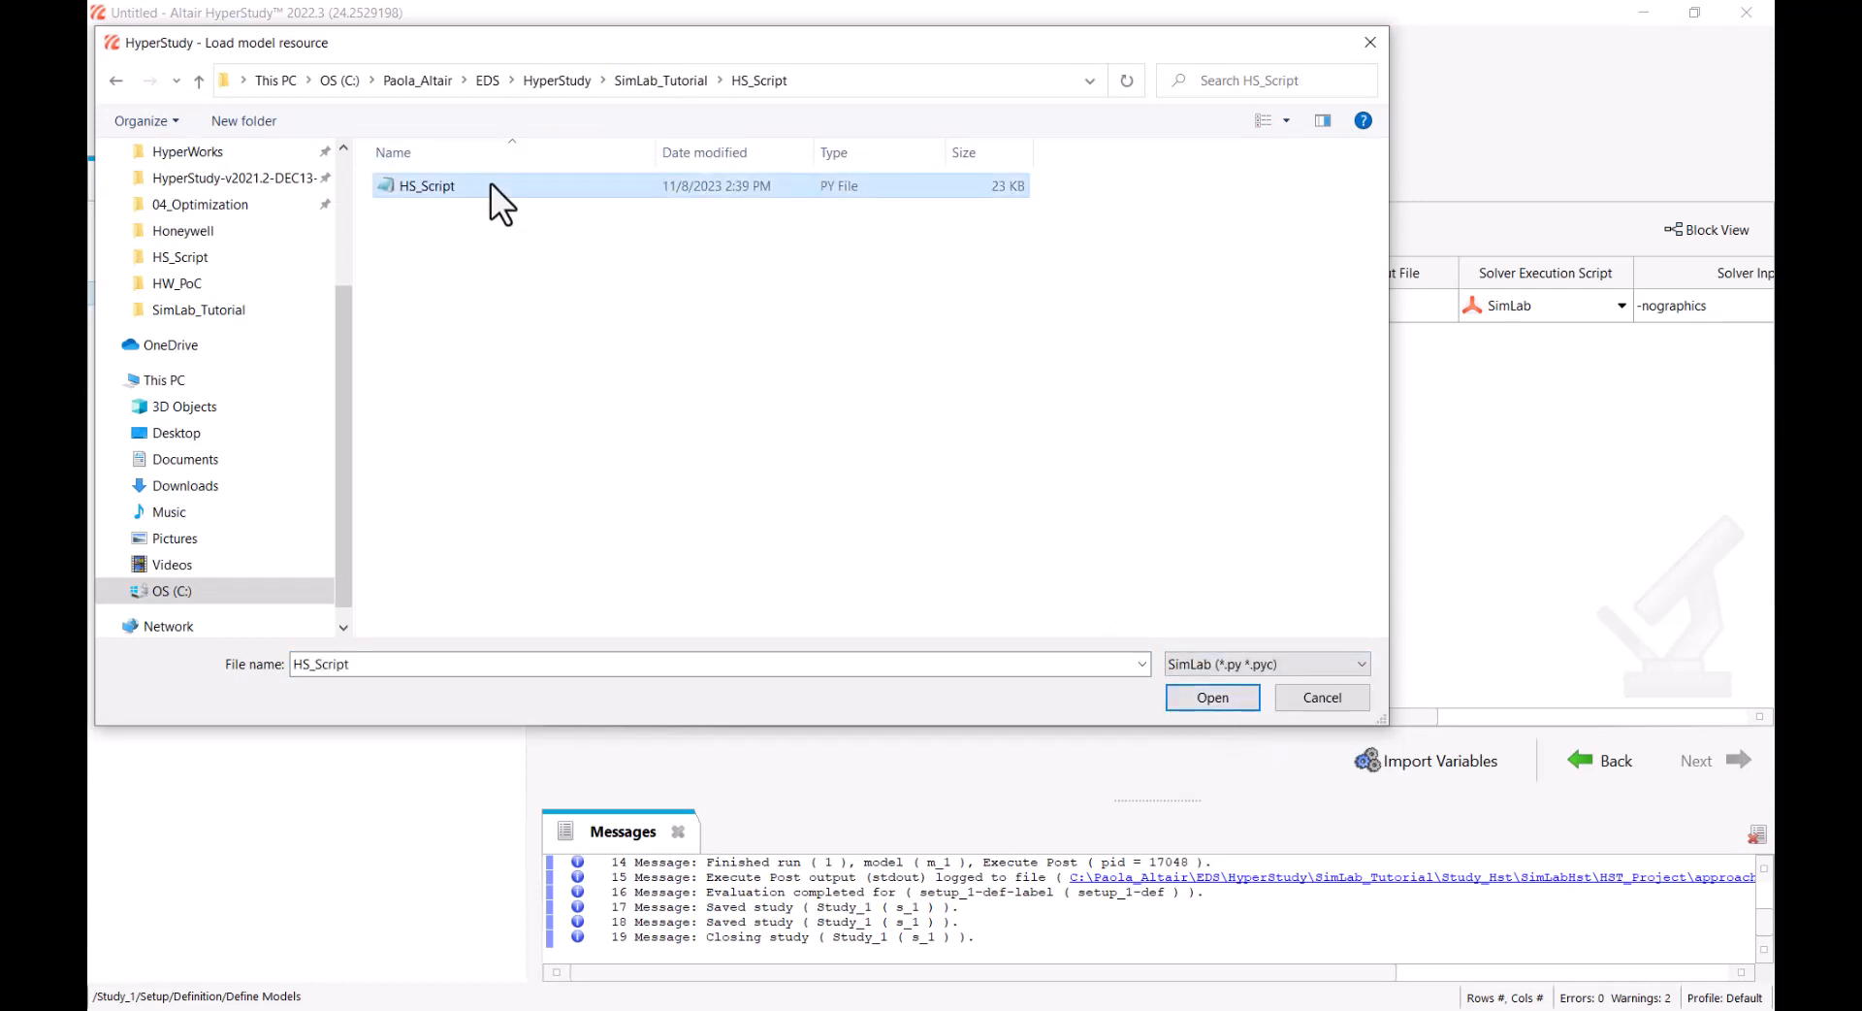
pyautogui.click(1200, 699)
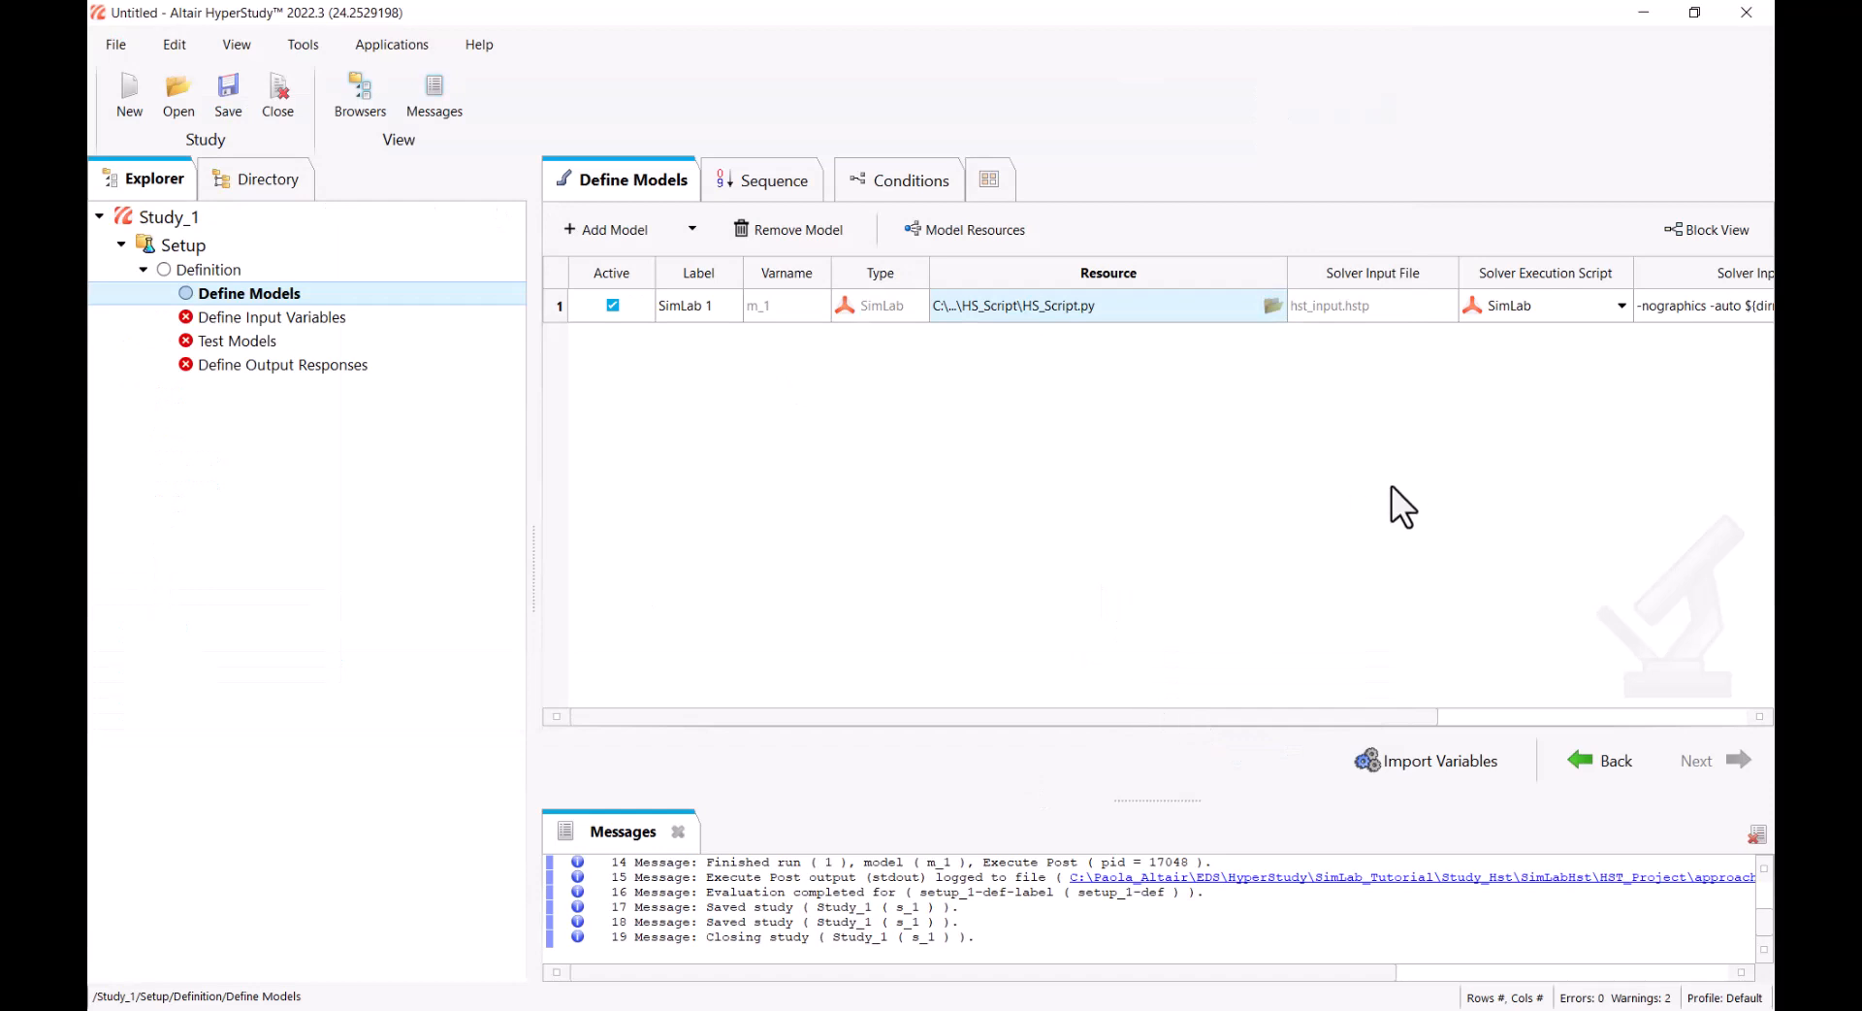
pyautogui.click(1452, 759)
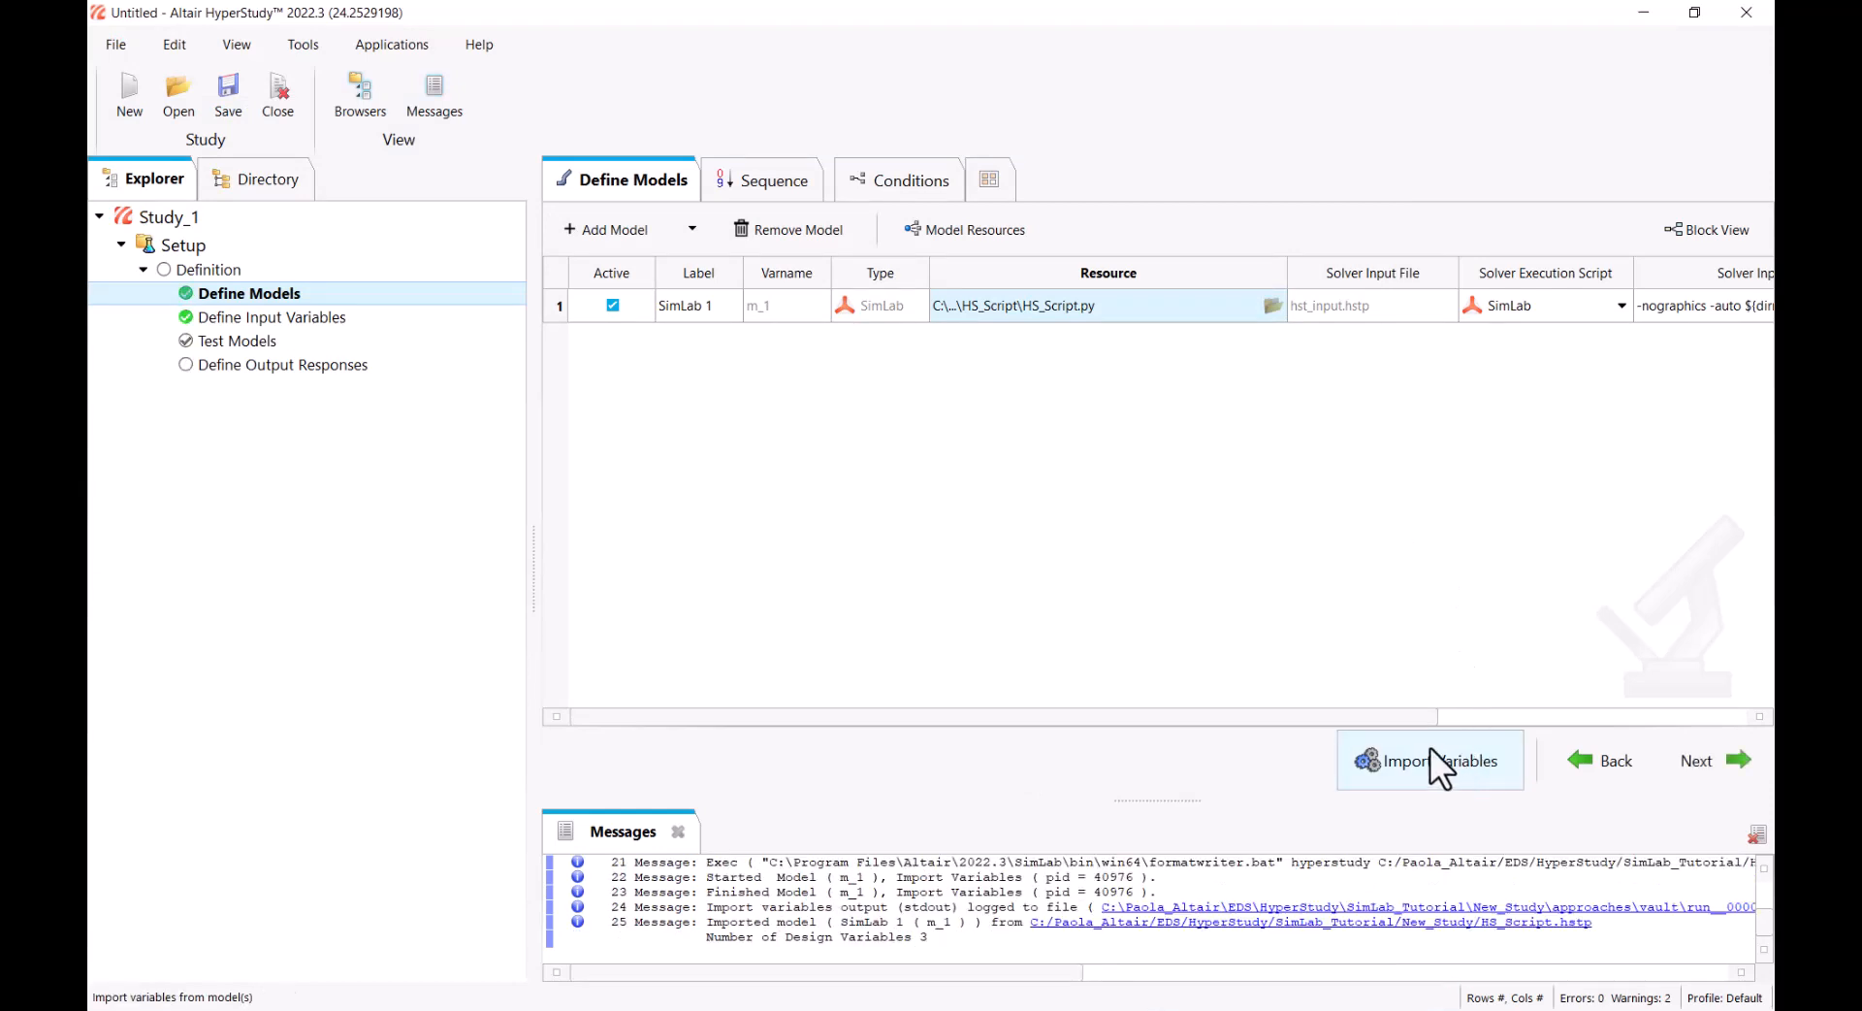
# Review the imported input variables' bounds and run the definition with all test tasks for the SimLab model
pyautogui.click(341, 320)
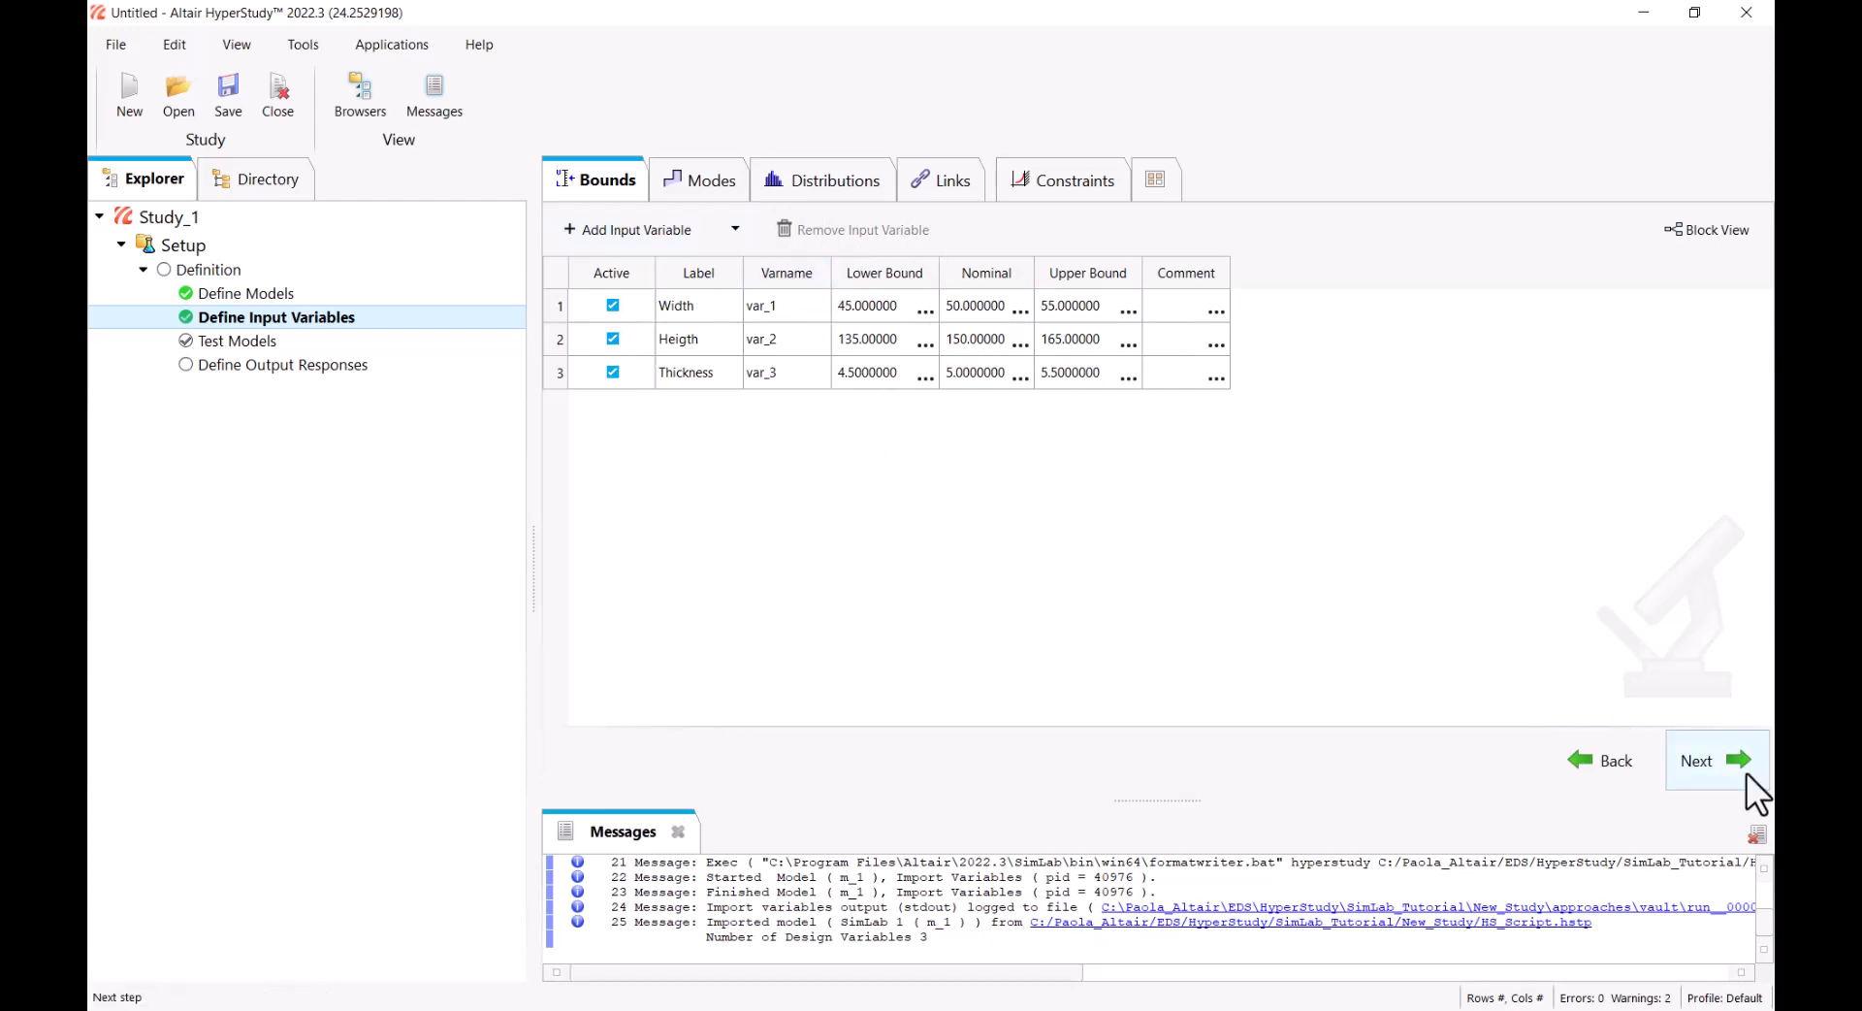
pyautogui.click(1708, 758)
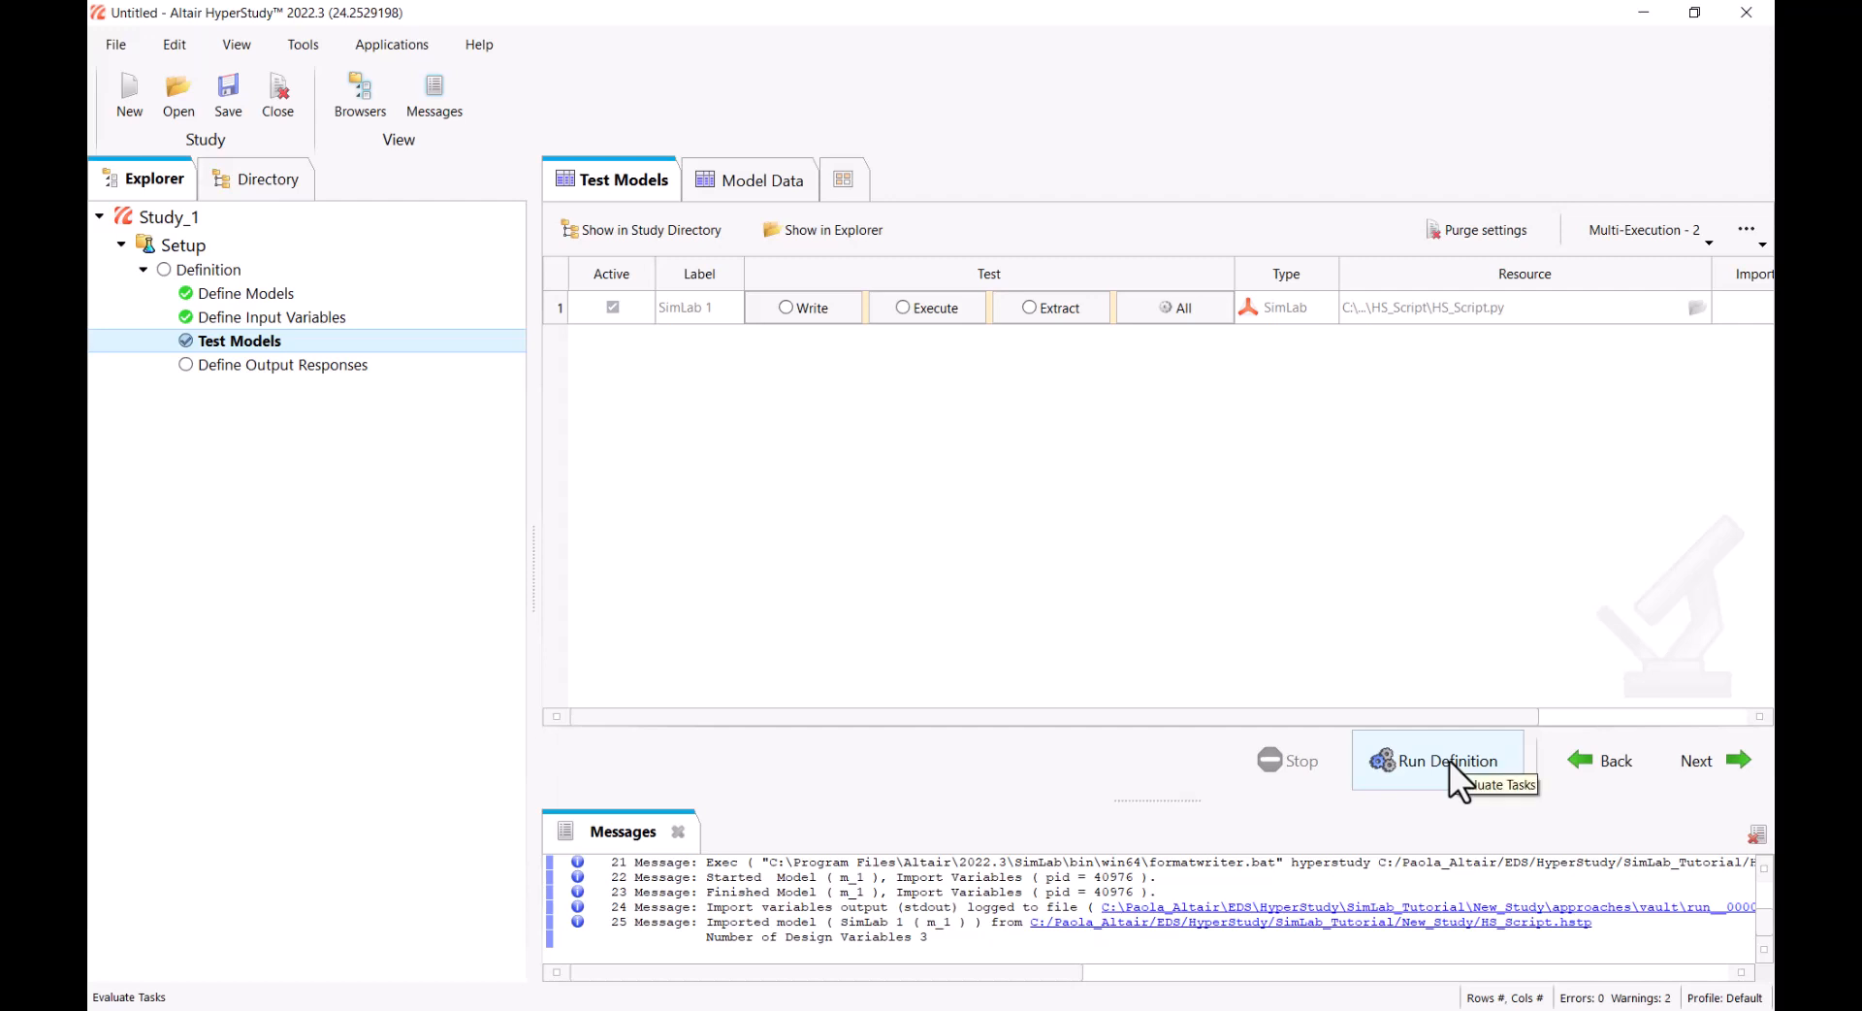
pyautogui.click(1449, 760)
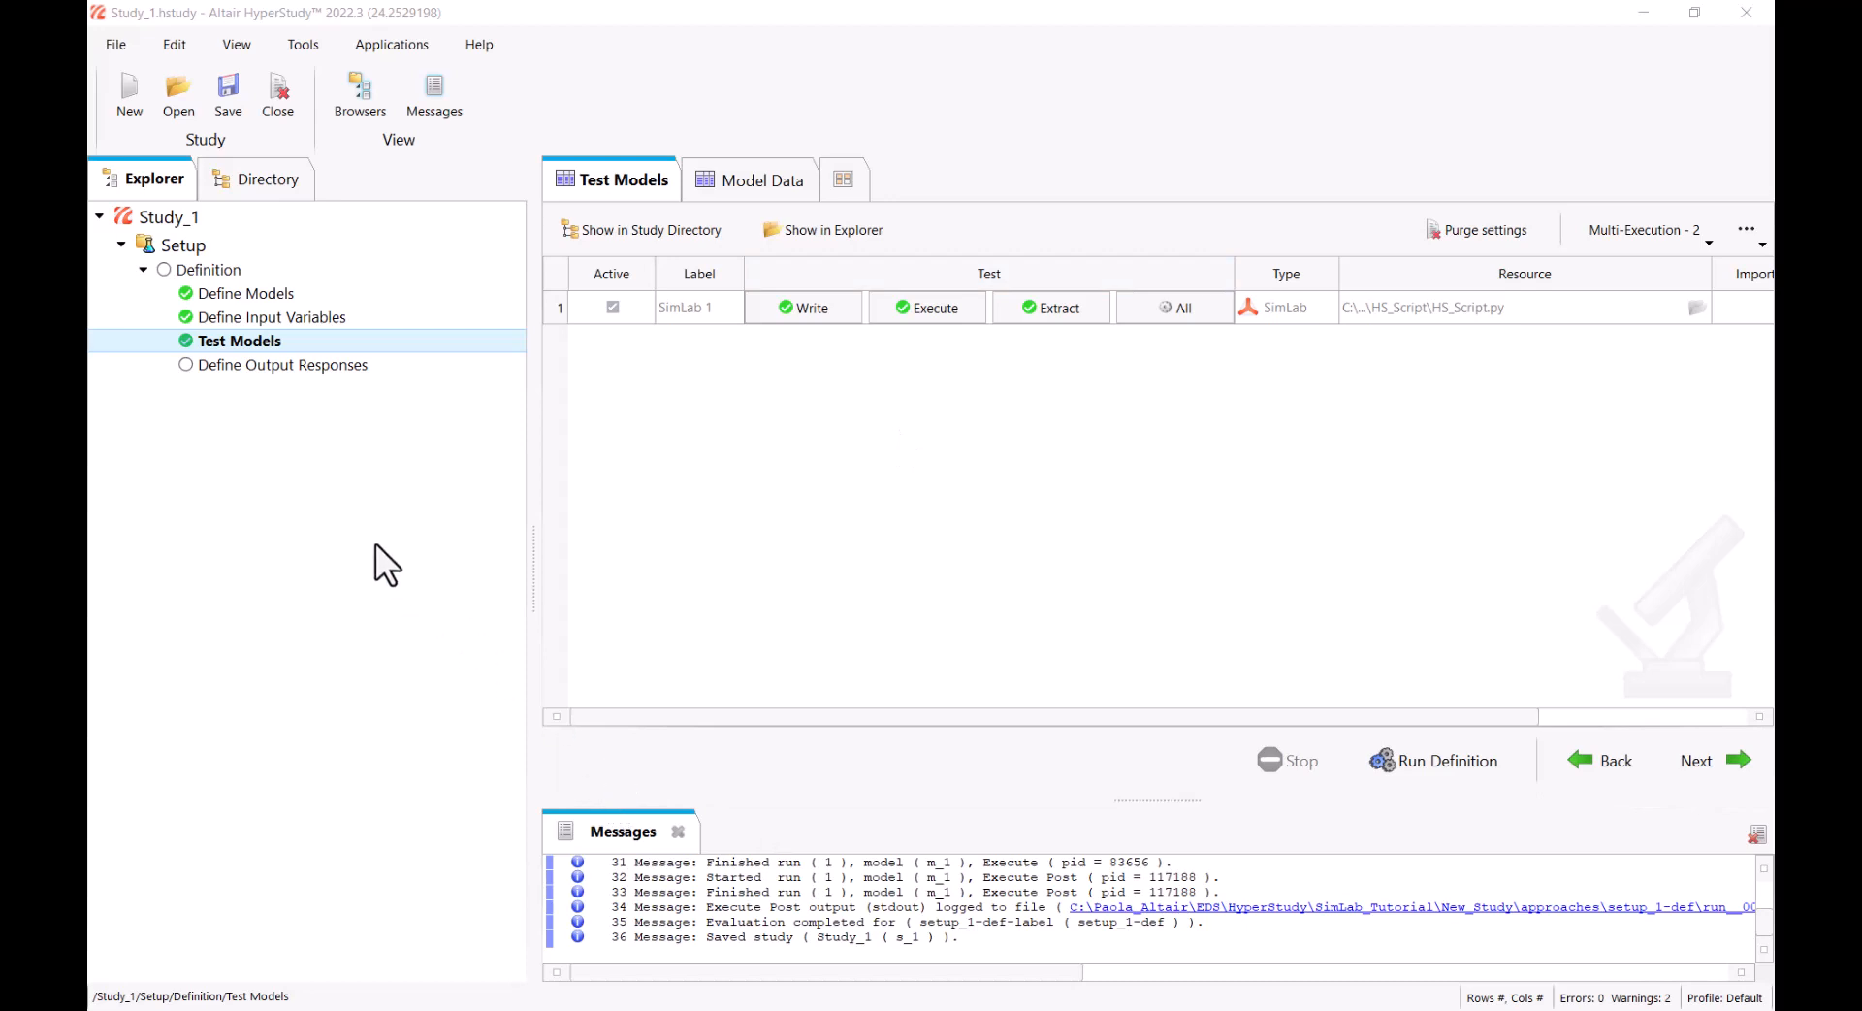
# Start an output response from HS_Temperature.slresponse in the HS_Script folder of setup_1-def's run__00001, under m_1
pyautogui.click(331, 364)
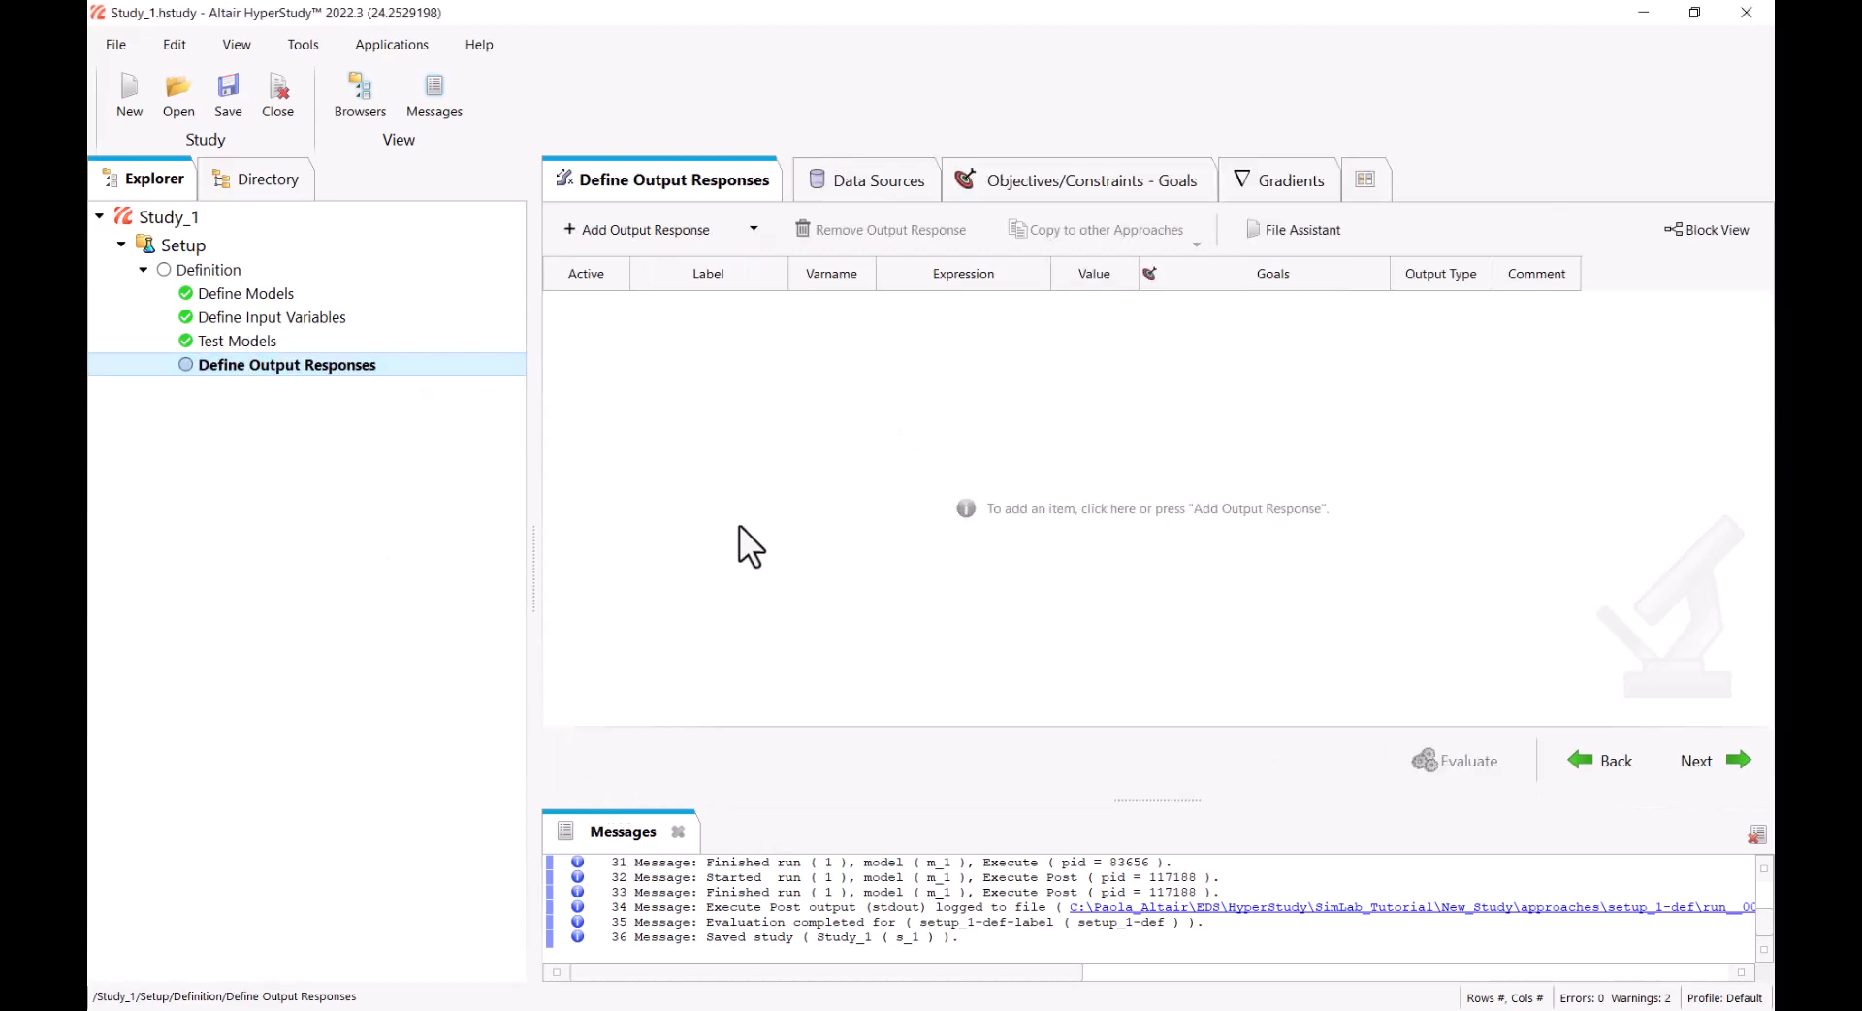
pyautogui.click(278, 179)
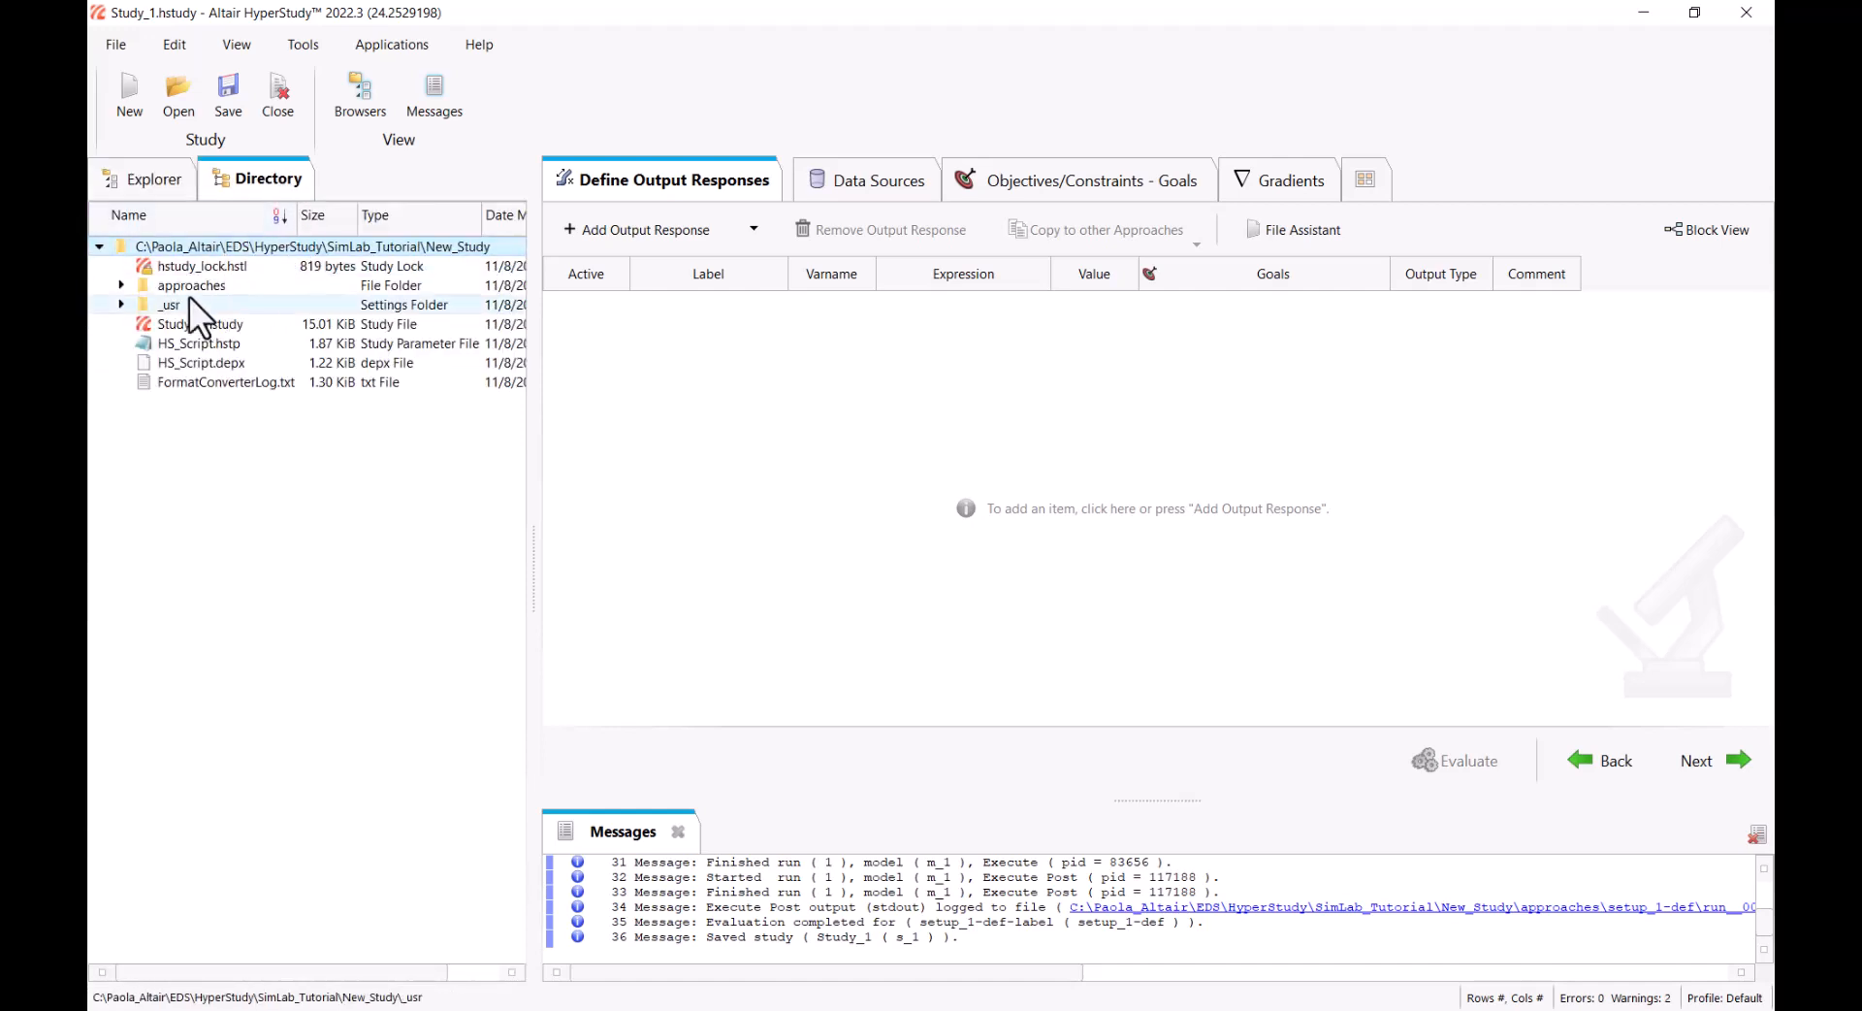
pyautogui.click(121, 285)
pyautogui.click(144, 325)
pyautogui.click(164, 383)
pyautogui.click(188, 400)
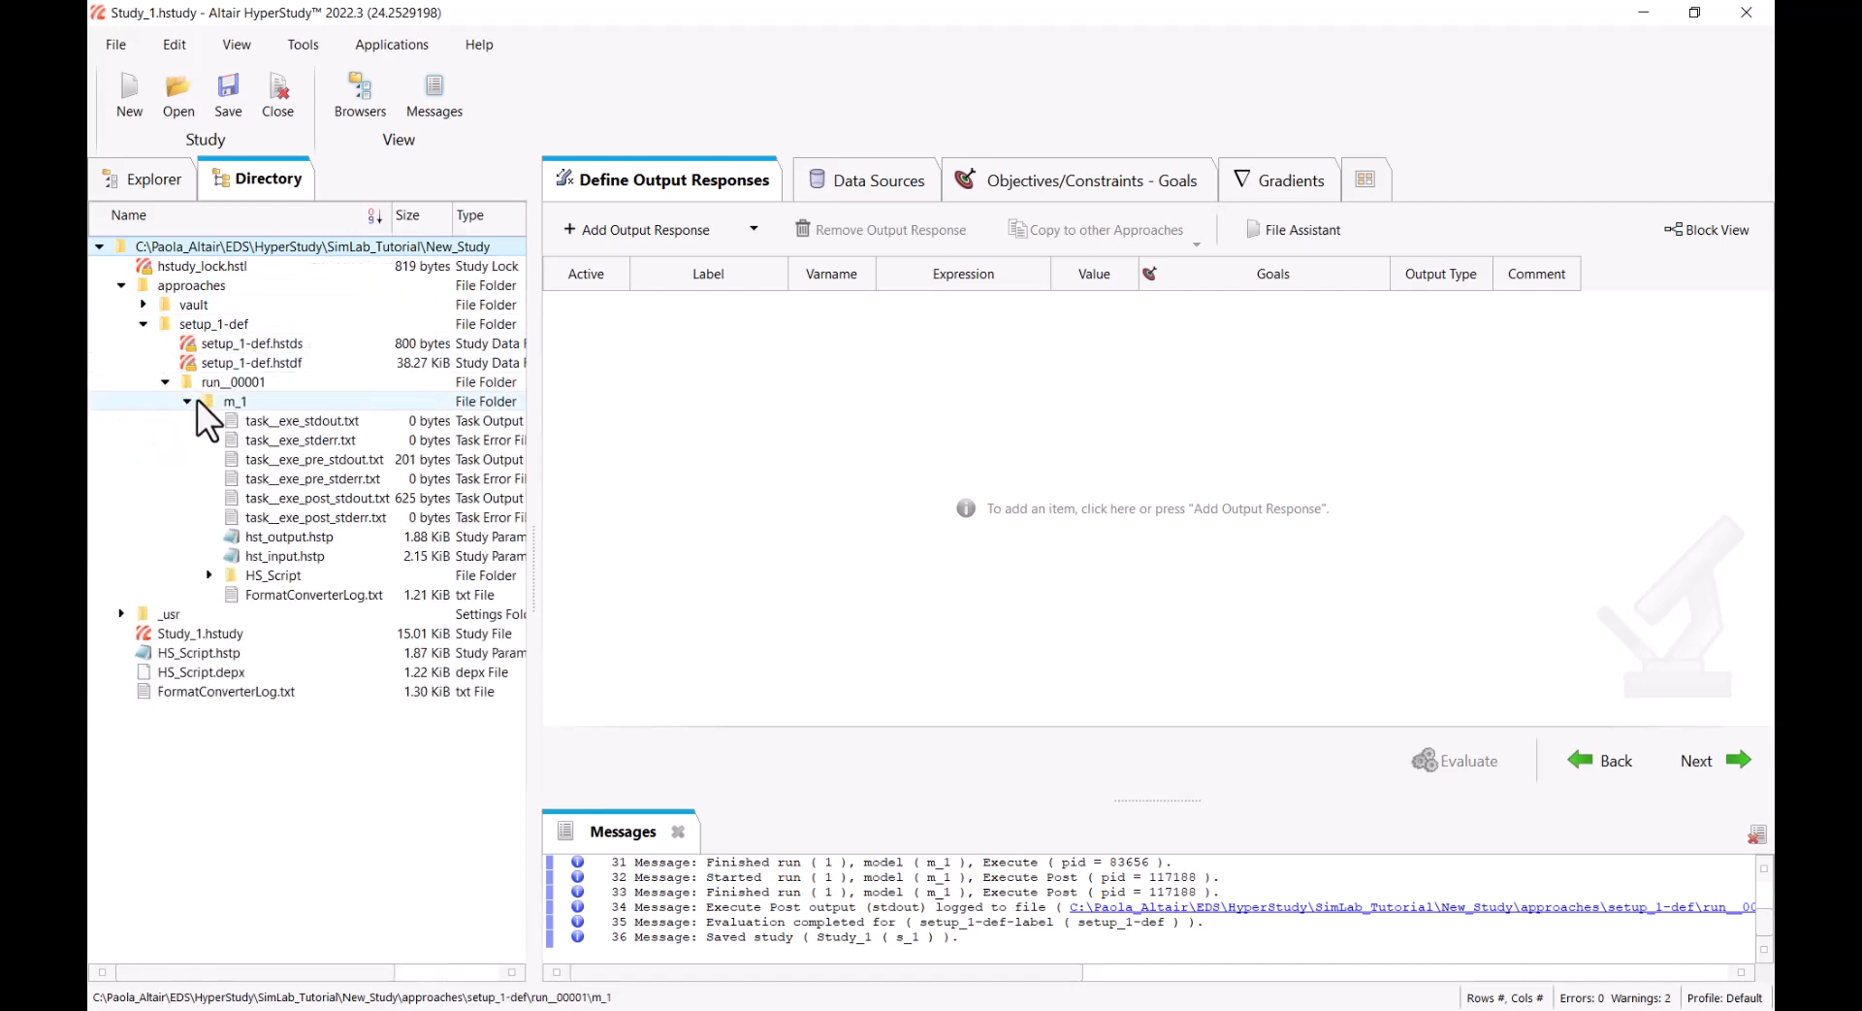
pyautogui.click(210, 576)
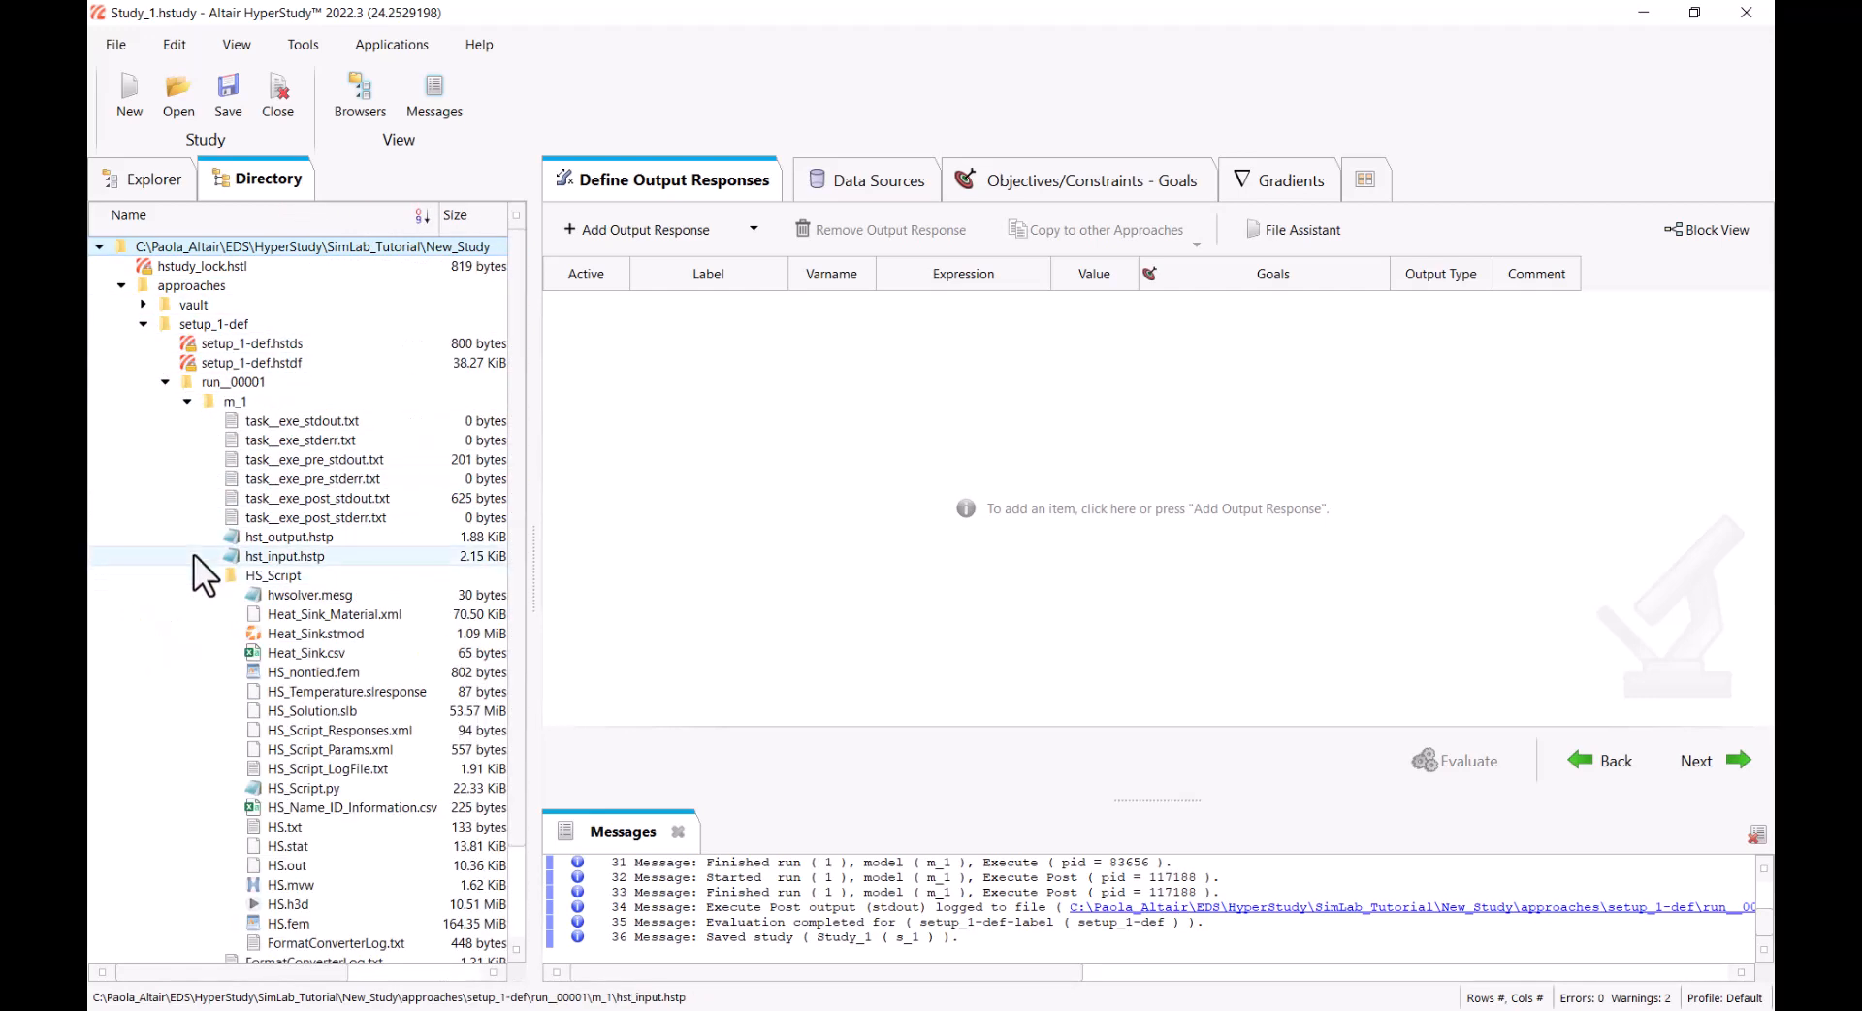
pyautogui.scroll(-2, 271, 537)
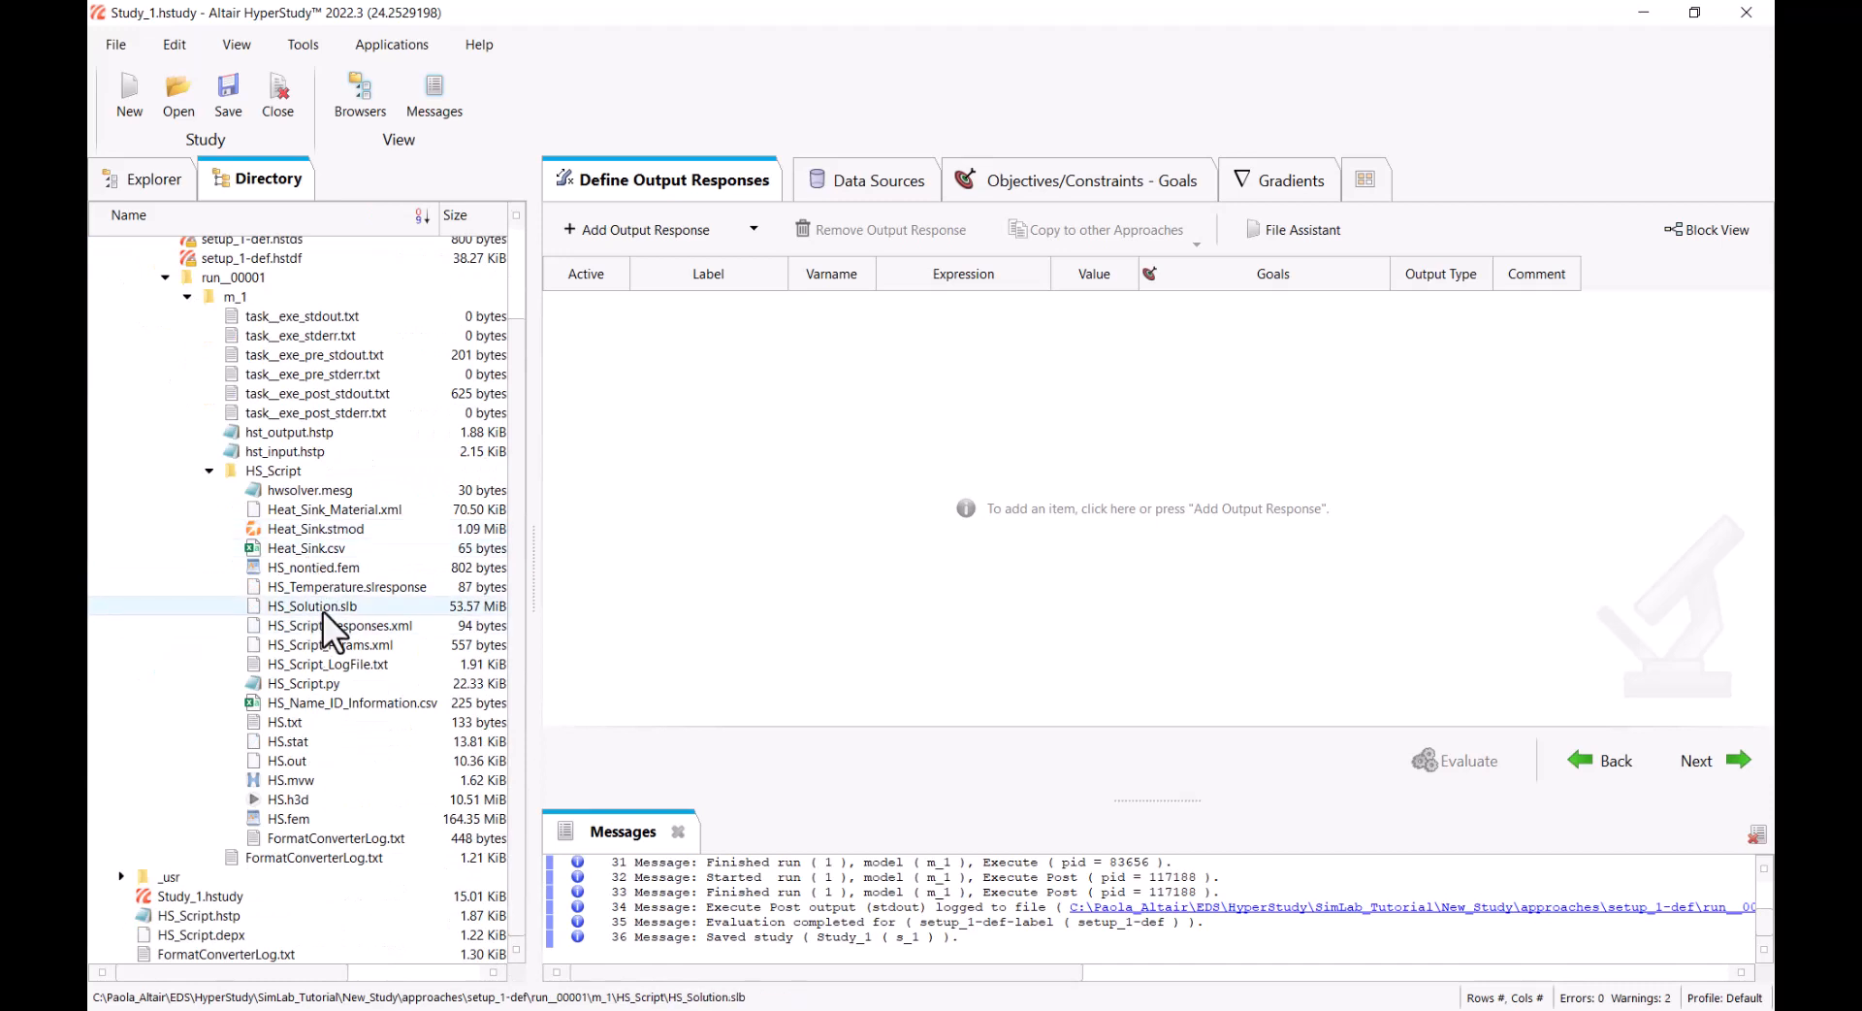
pyautogui.moveTo(342, 588); pyautogui.dragTo(705, 389)
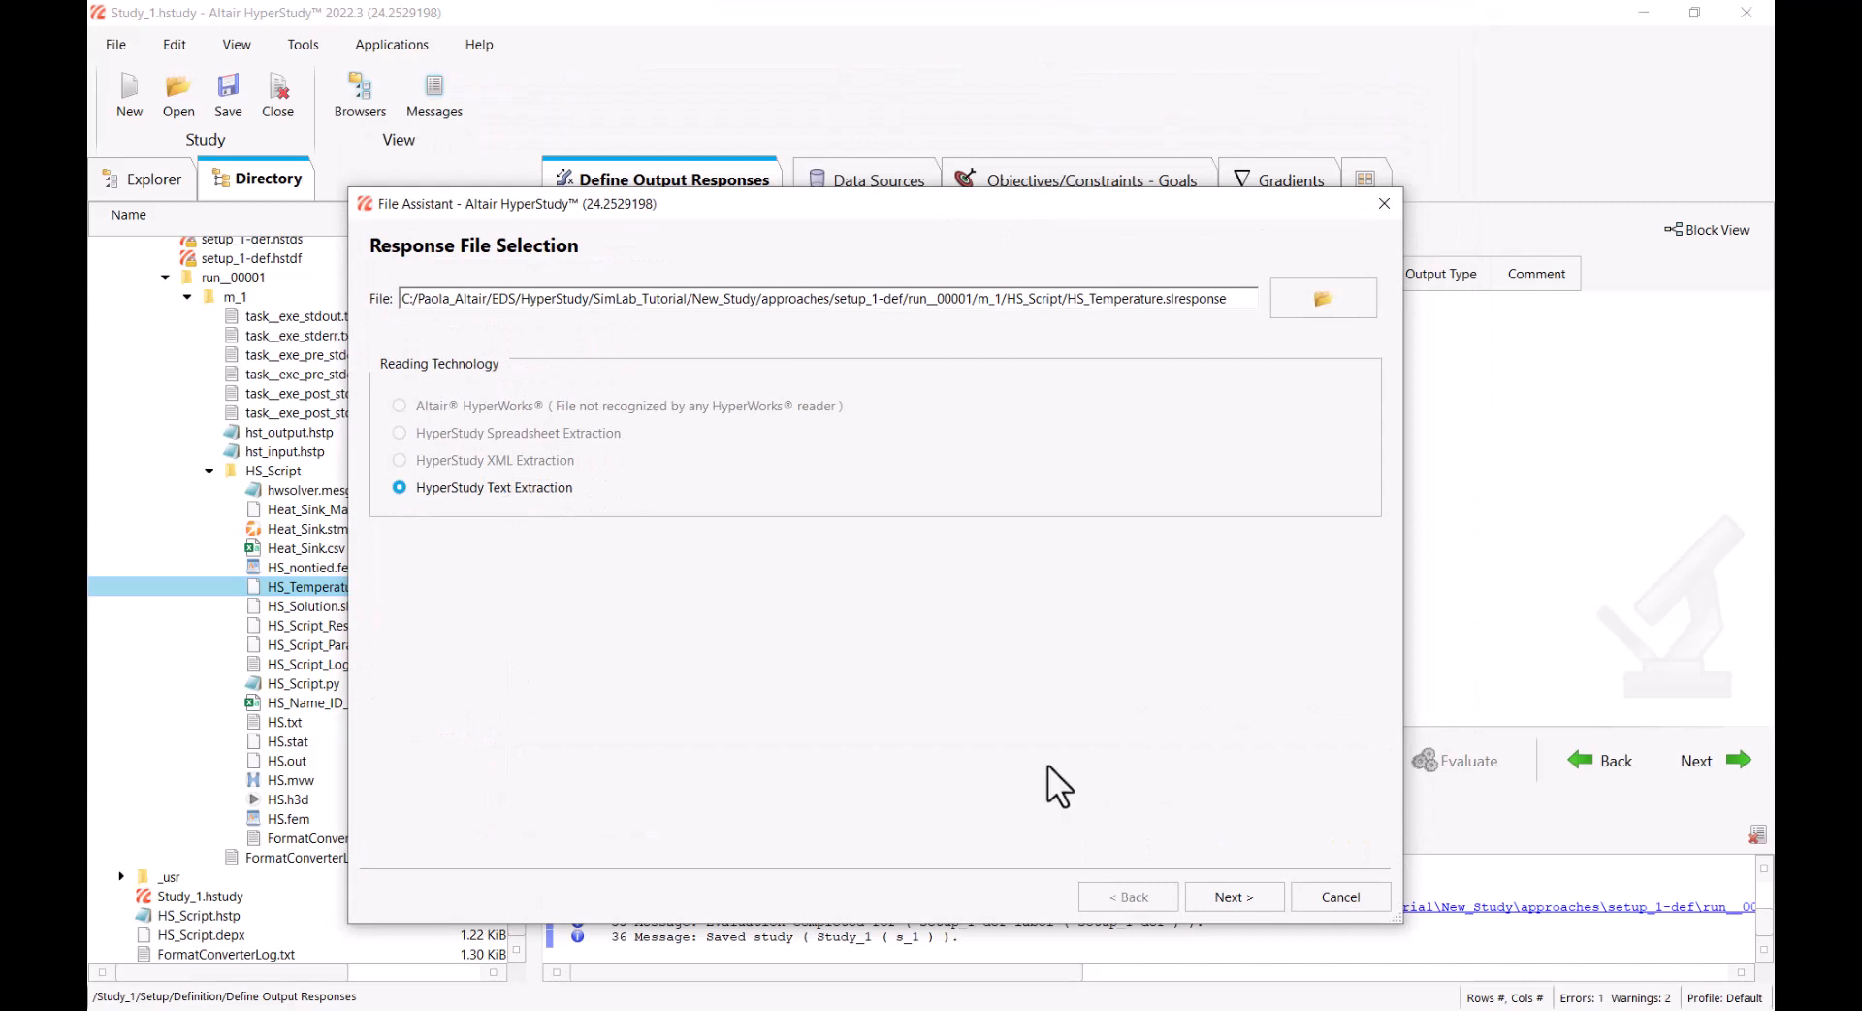
# Set up fixed width text extraction with "Temperature," as the keyword and the number following it as the value
pyautogui.click(1252, 898)
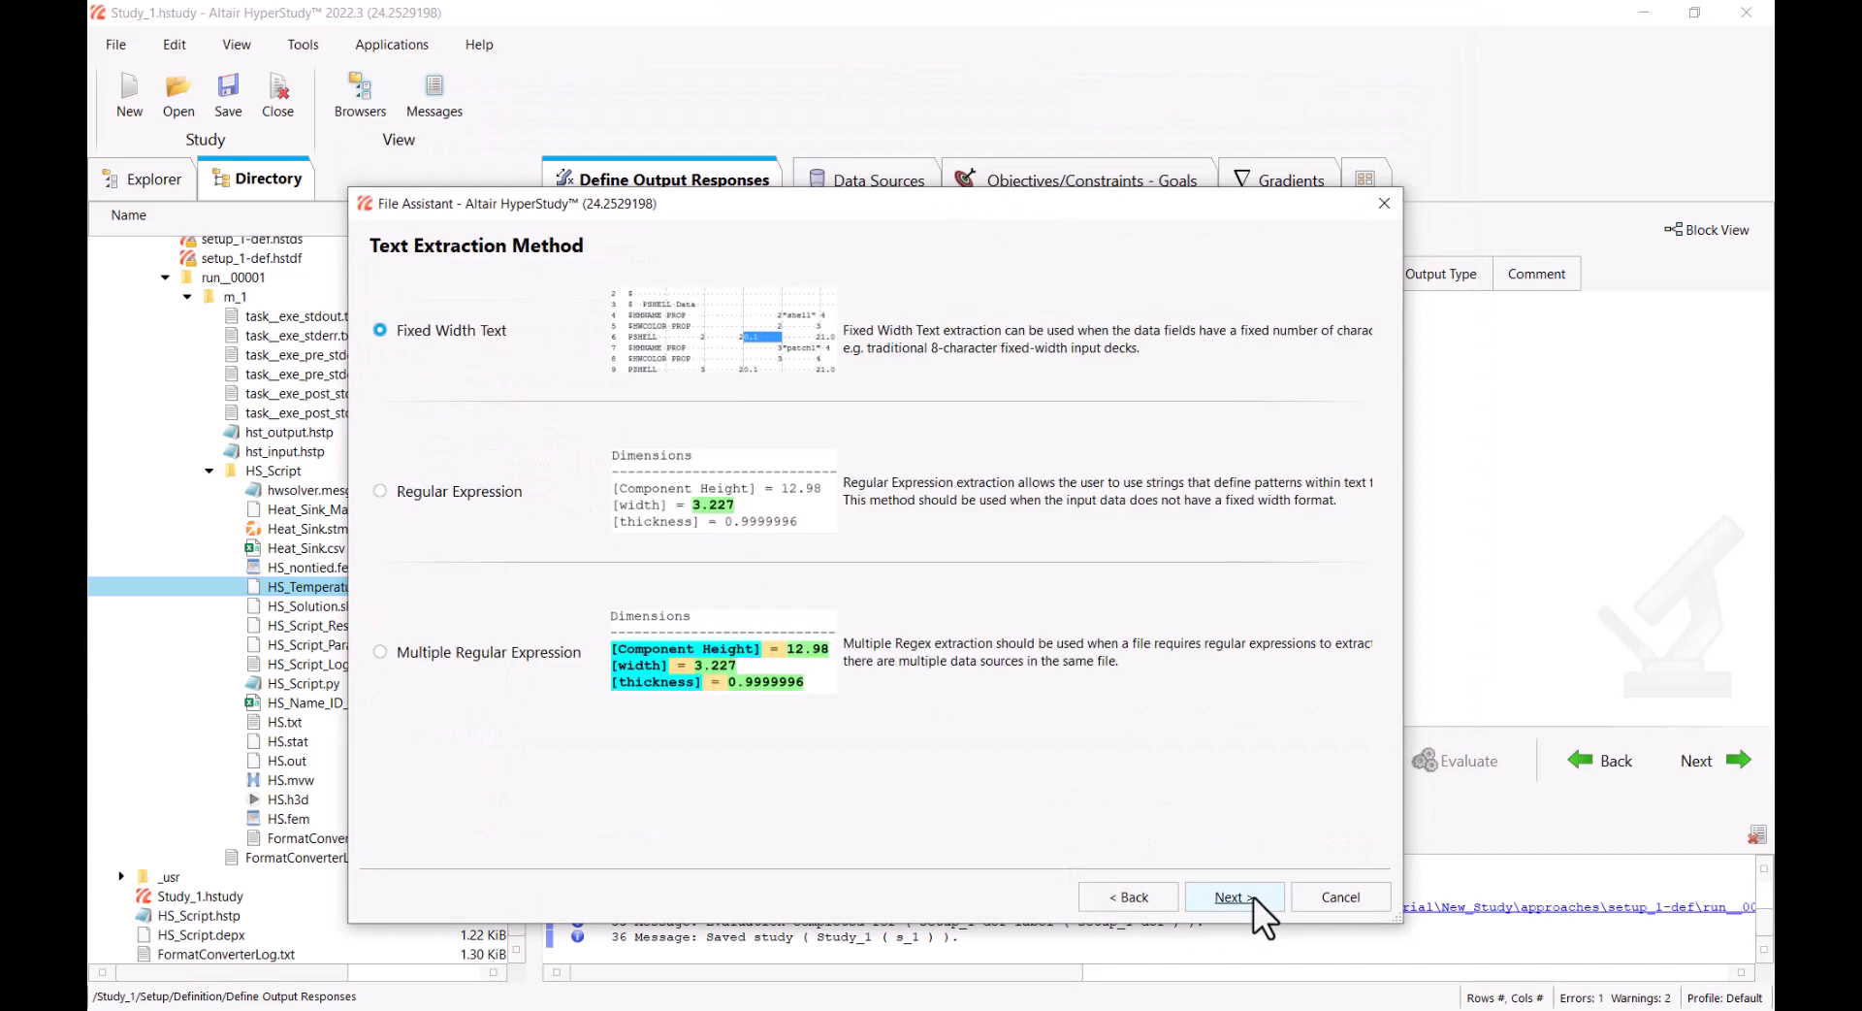
pyautogui.click(1252, 896)
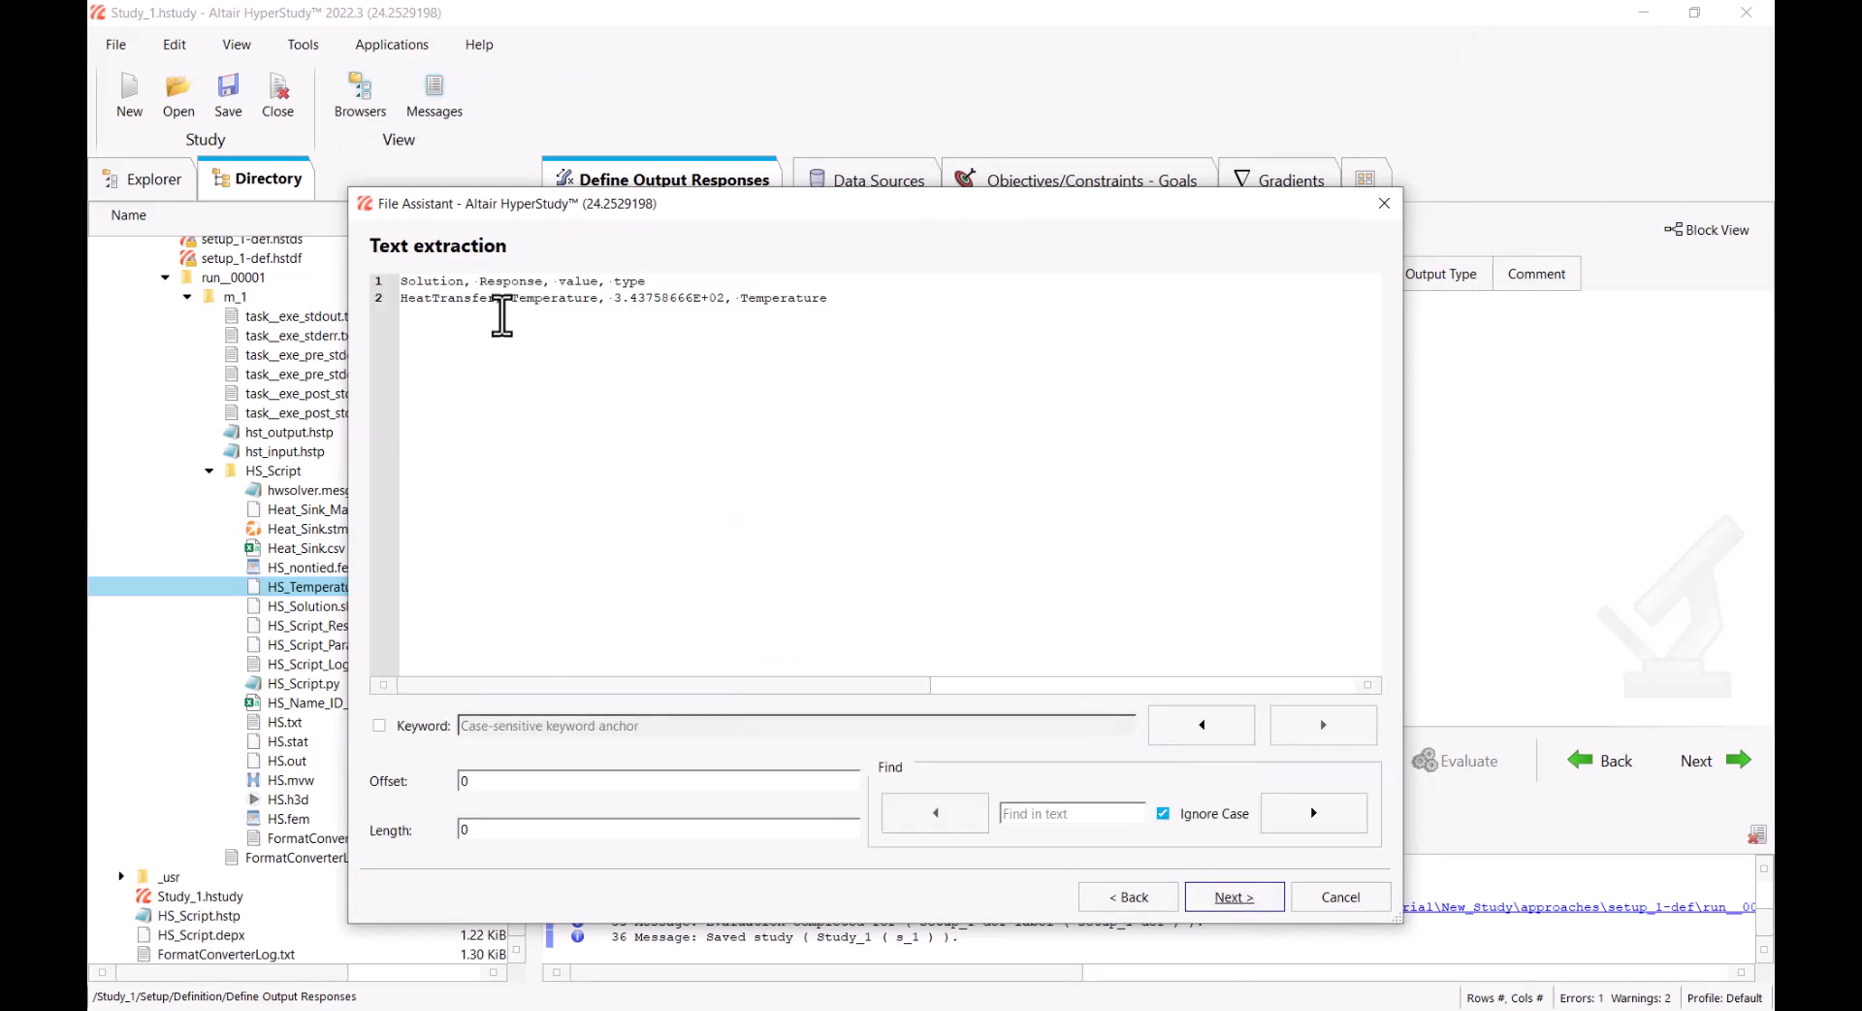
pyautogui.moveTo(511, 299); pyautogui.dragTo(604, 299)
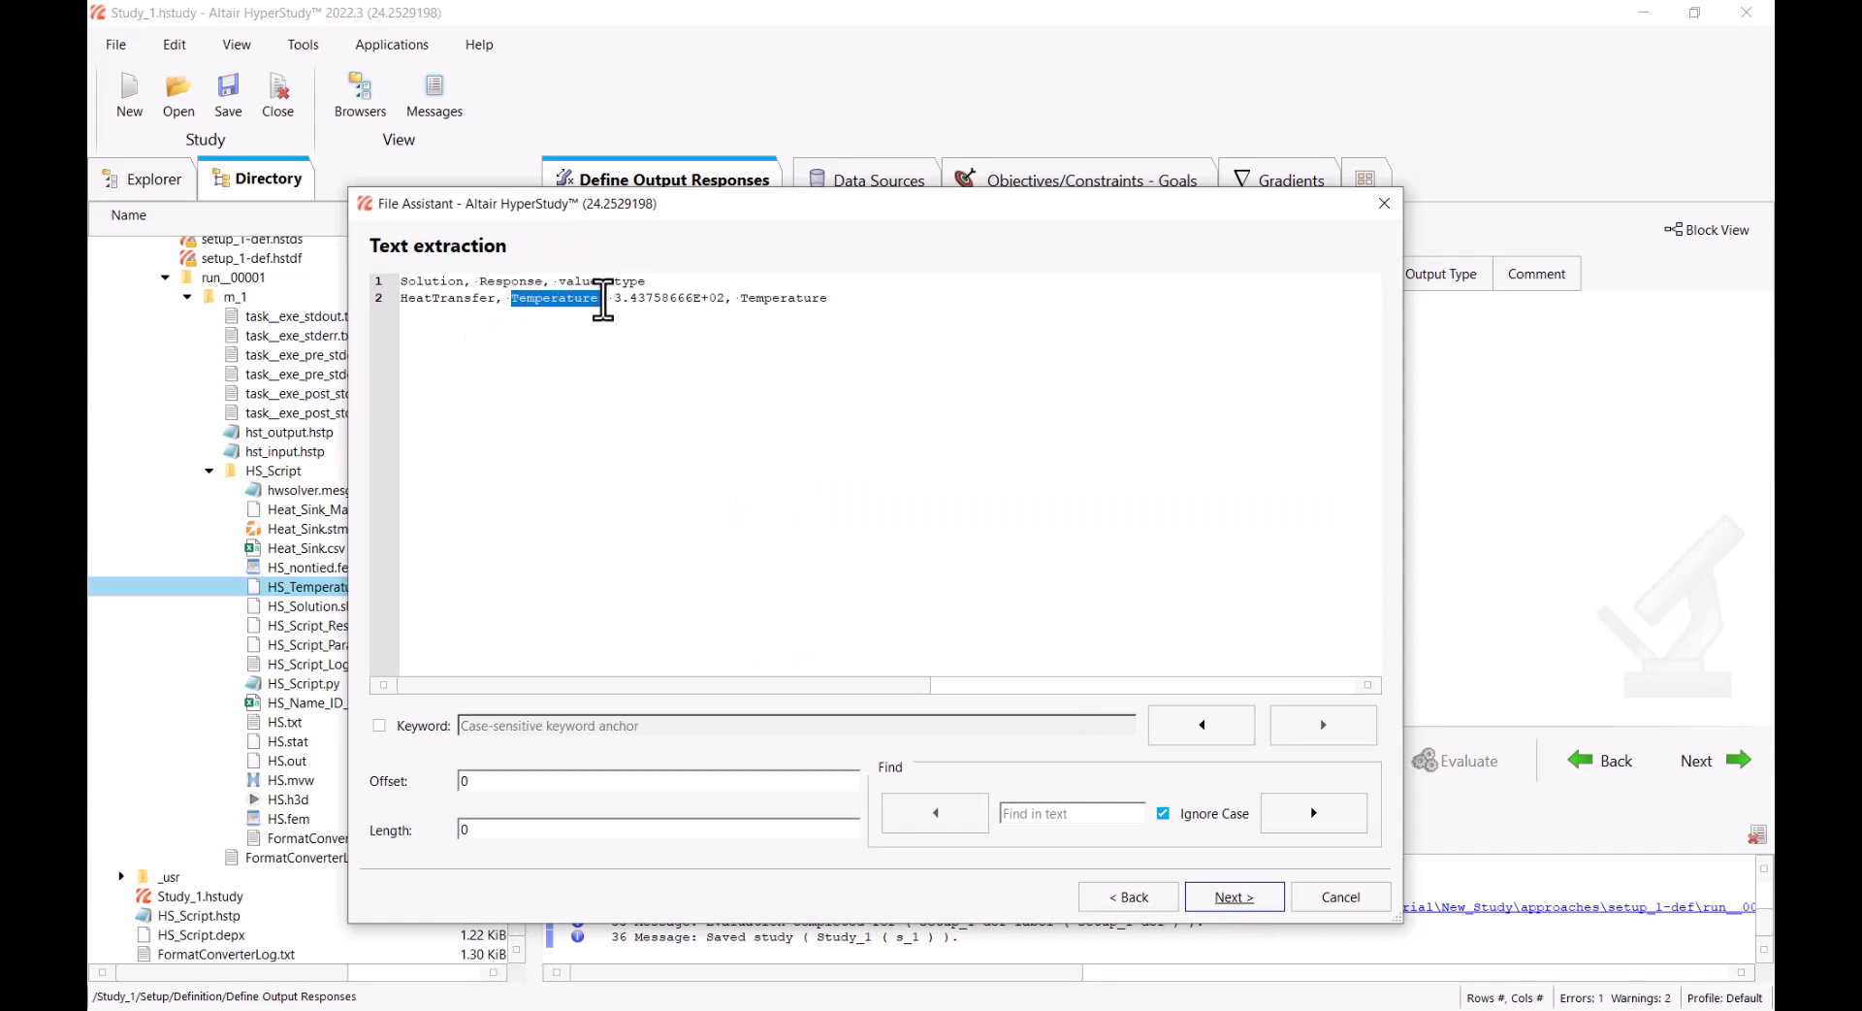
pyautogui.rightClick(573, 297)
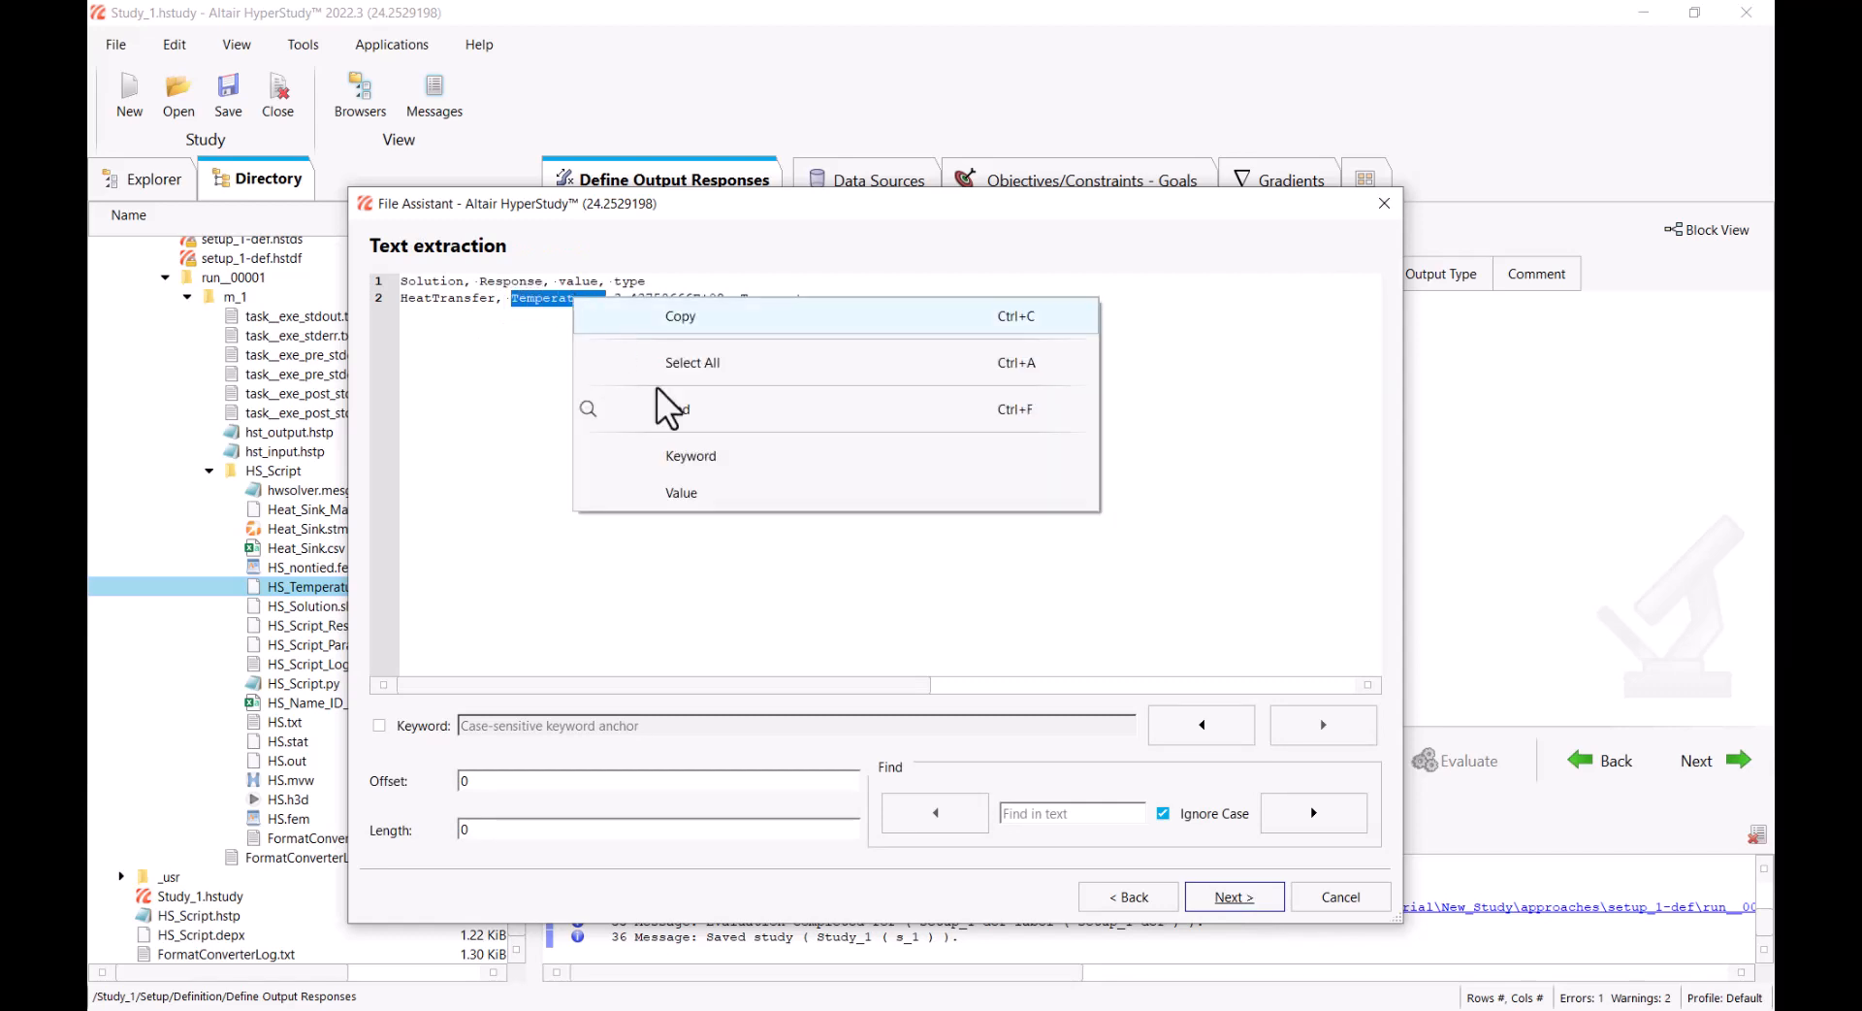
pyautogui.click(697, 454)
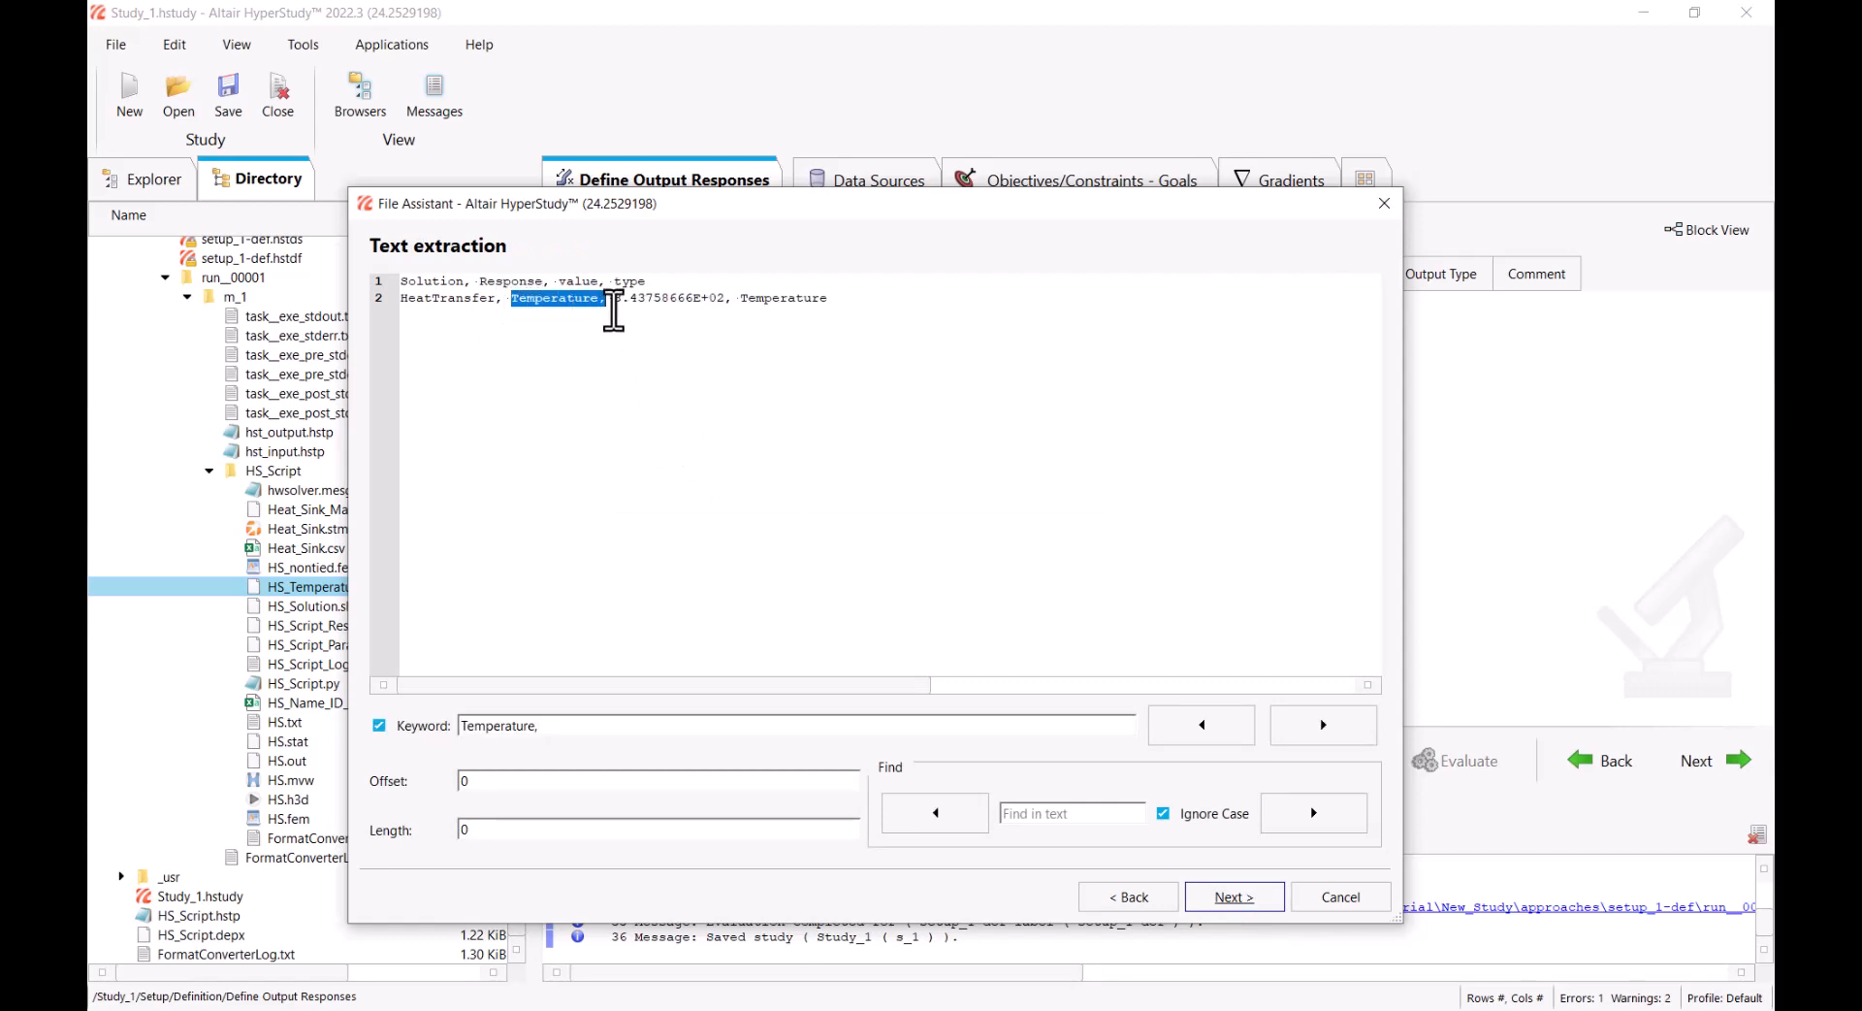
pyautogui.moveTo(613, 299); pyautogui.dragTo(723, 303)
pyautogui.rightClick(703, 298)
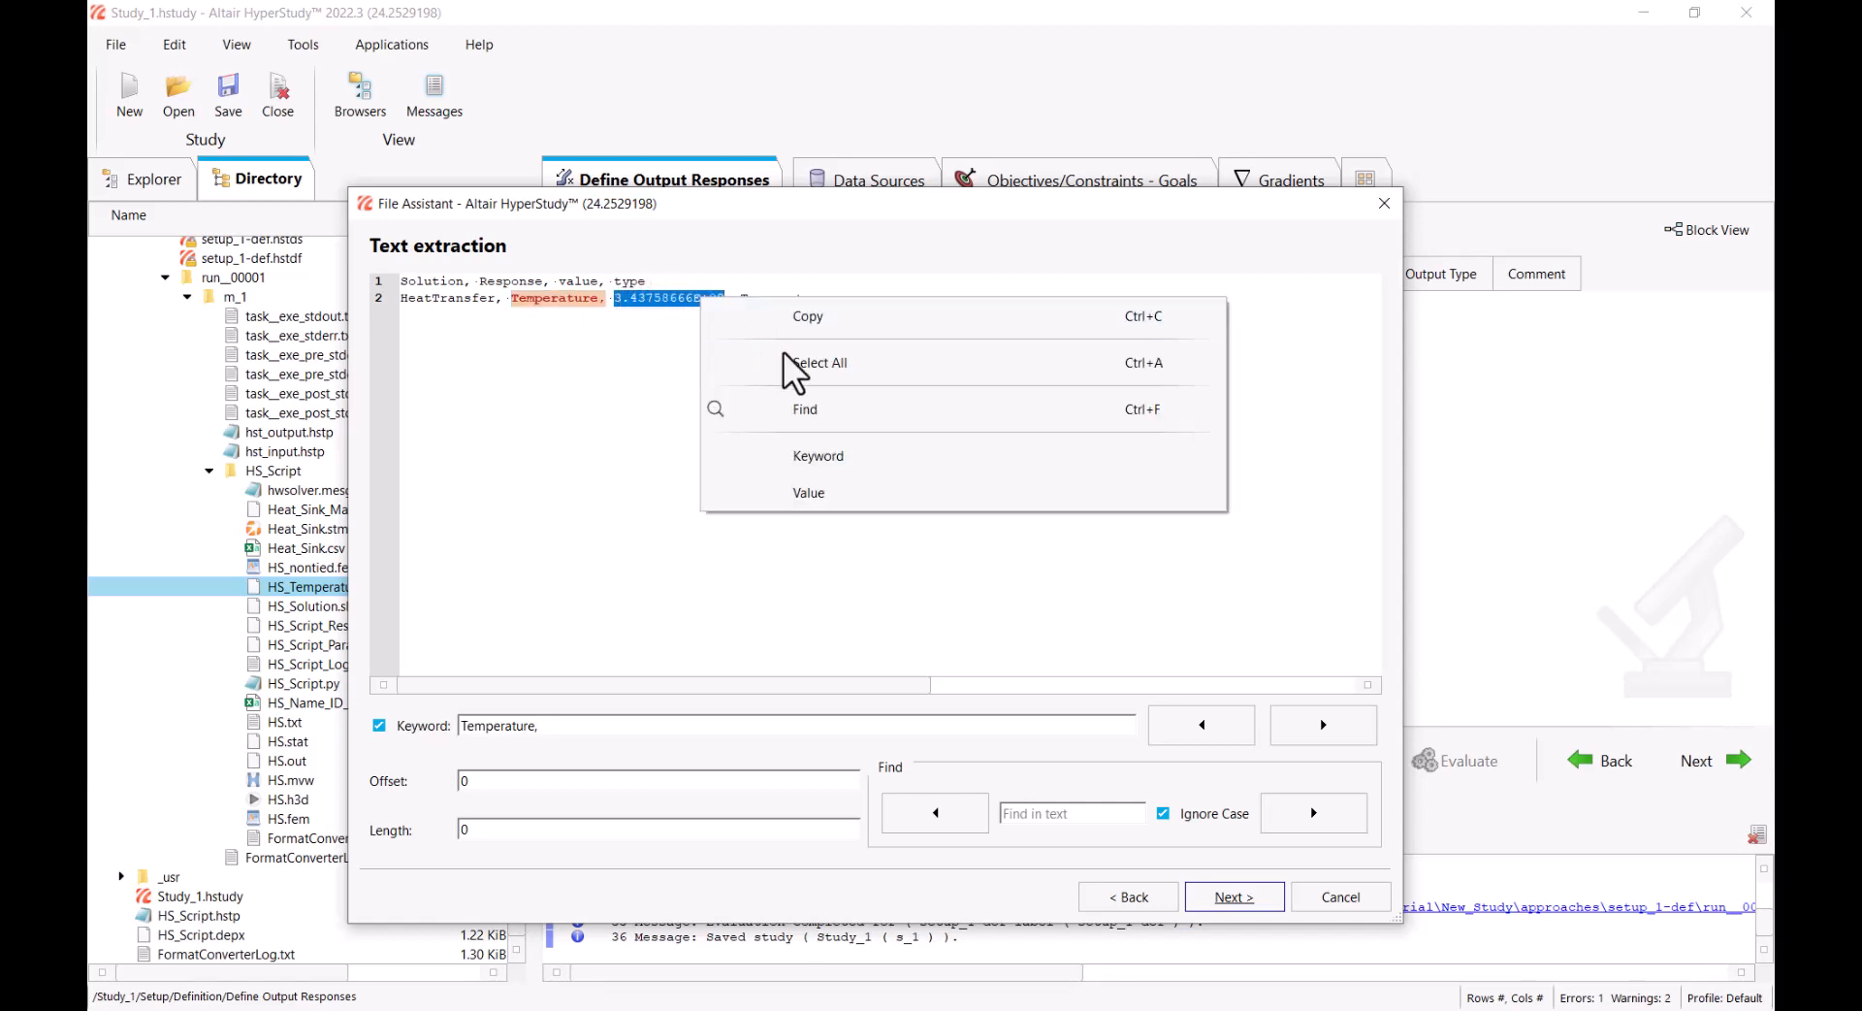
pyautogui.click(842, 492)
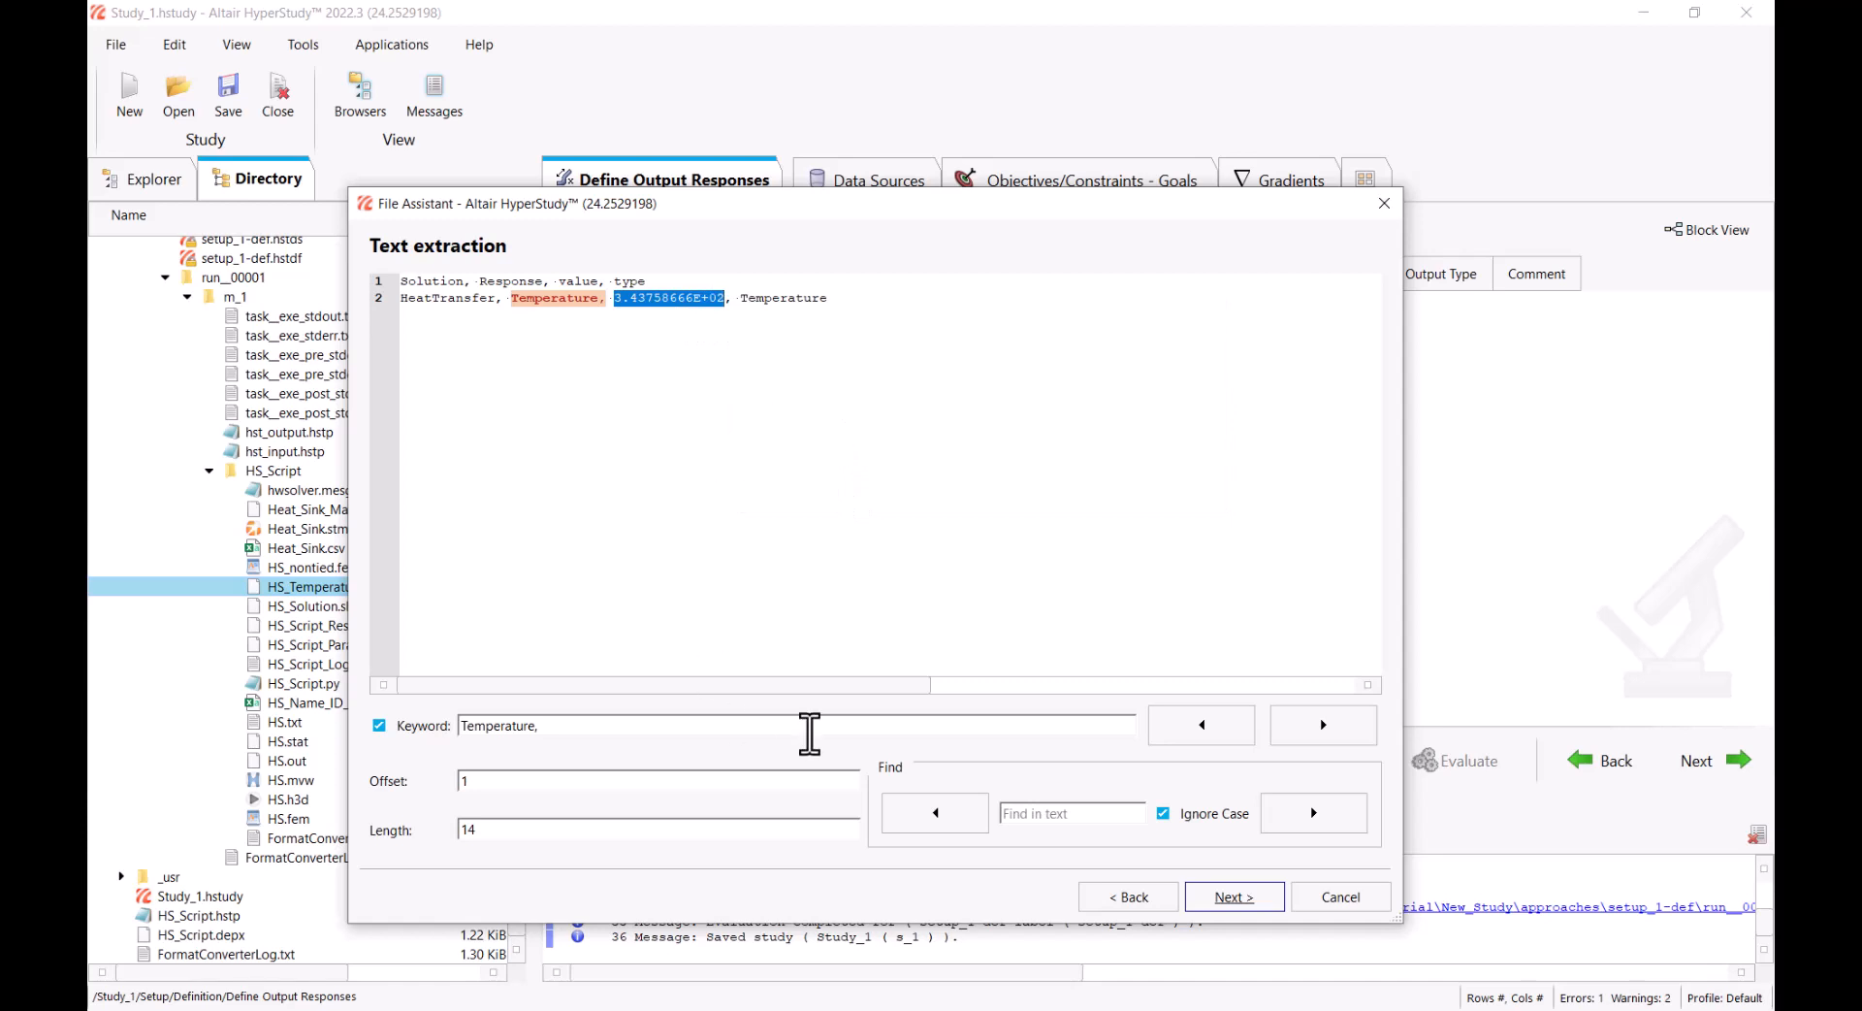
# Create the Temperature data source and a Temperature response using its maximum, evaluate it, and return to the study tree
pyautogui.click(1244, 899)
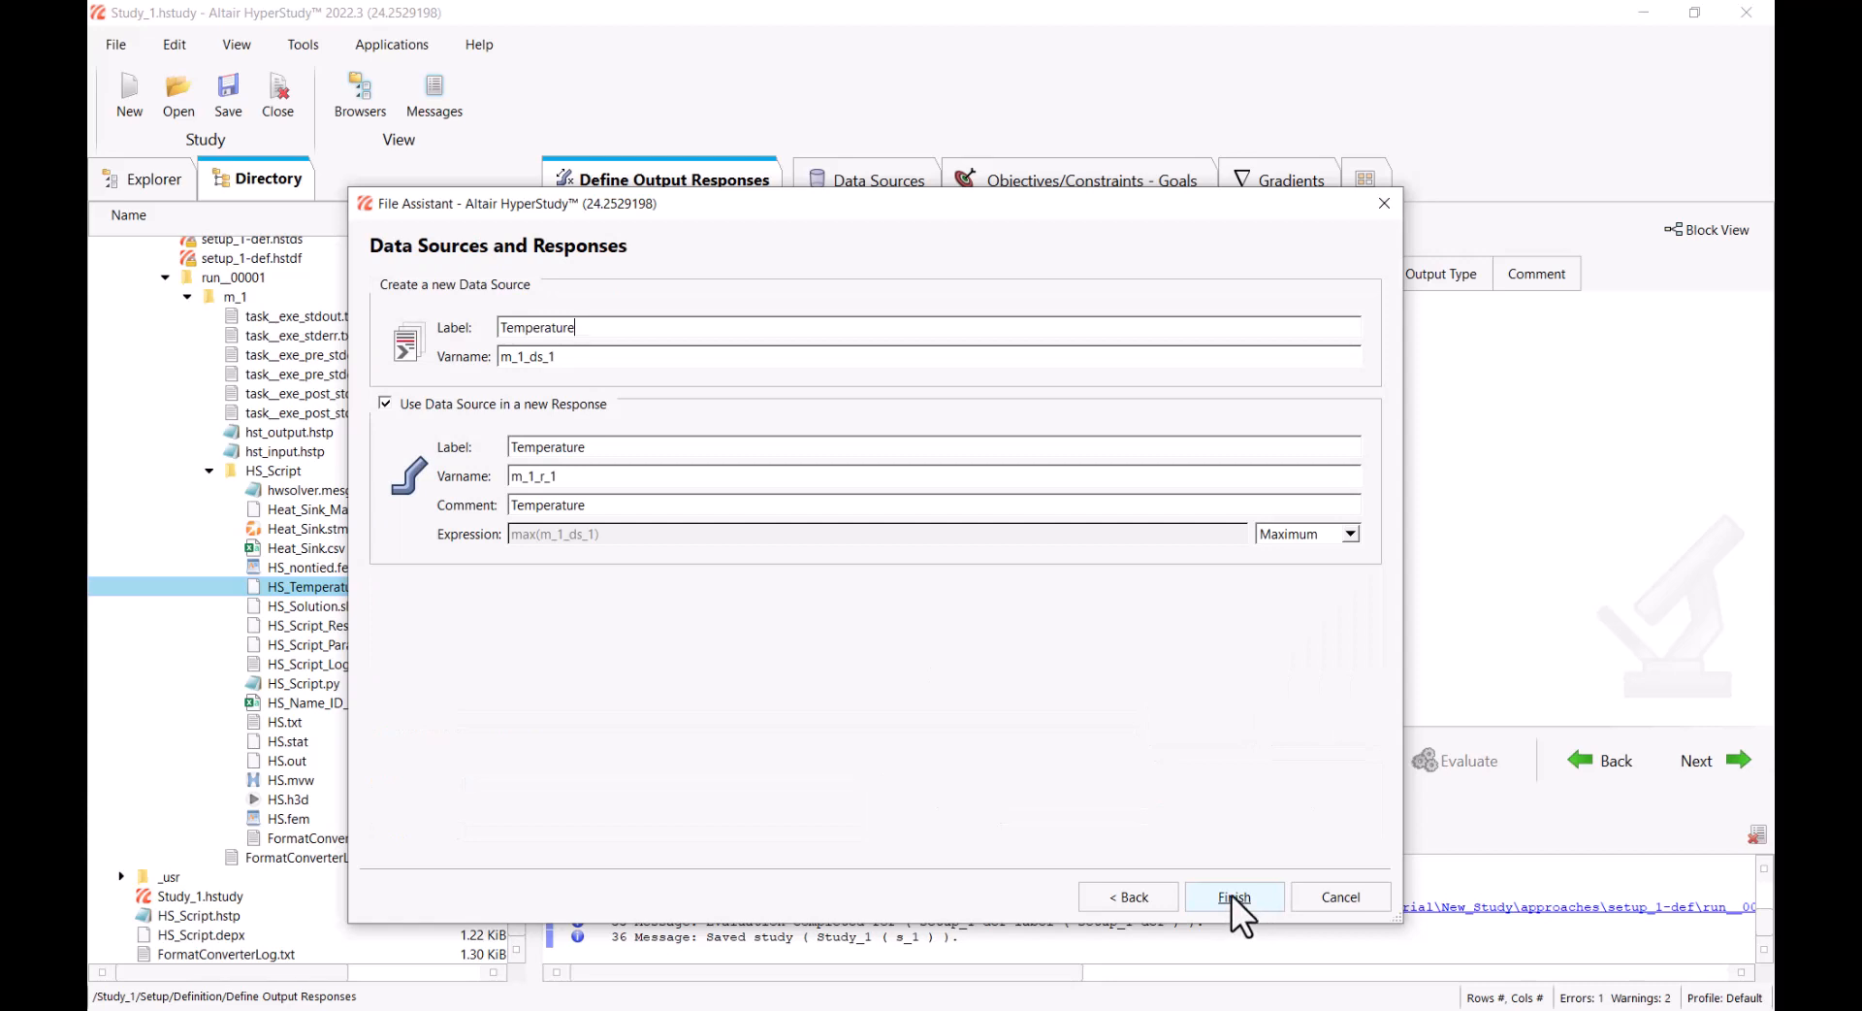
pyautogui.click(1231, 895)
pyautogui.click(1483, 756)
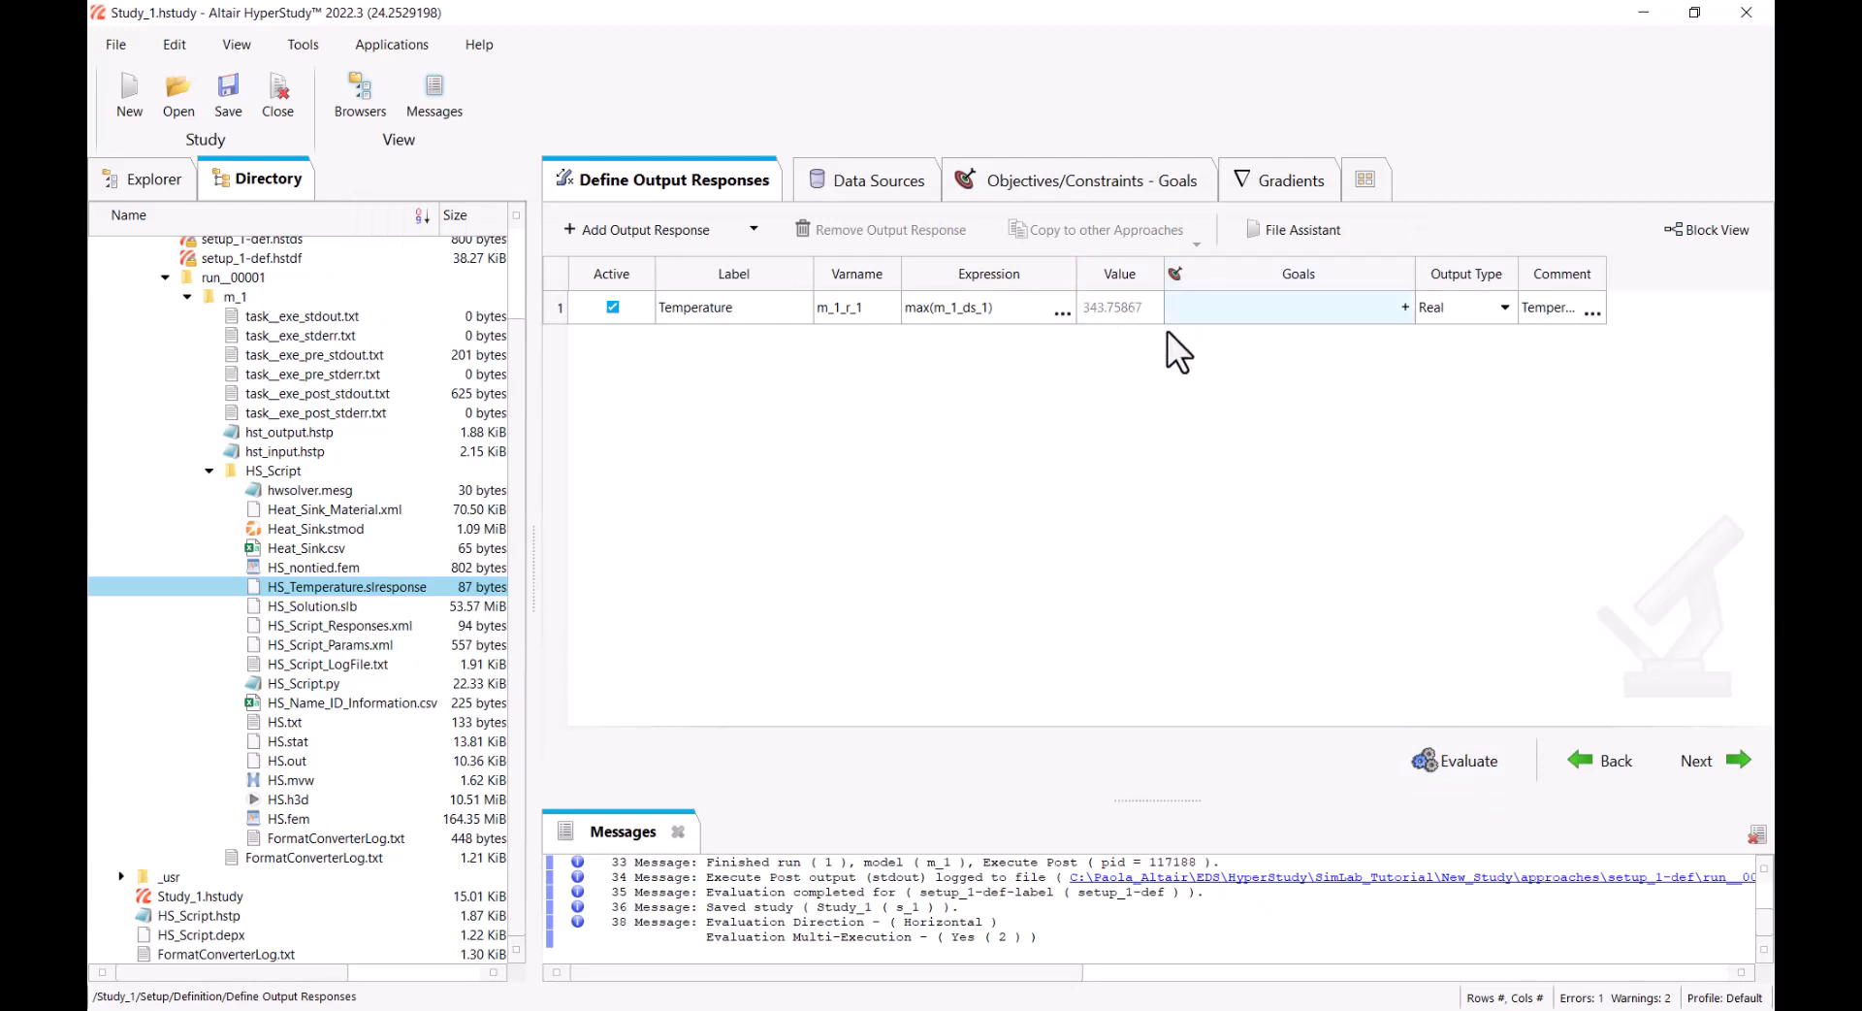
pyautogui.click(112, 178)
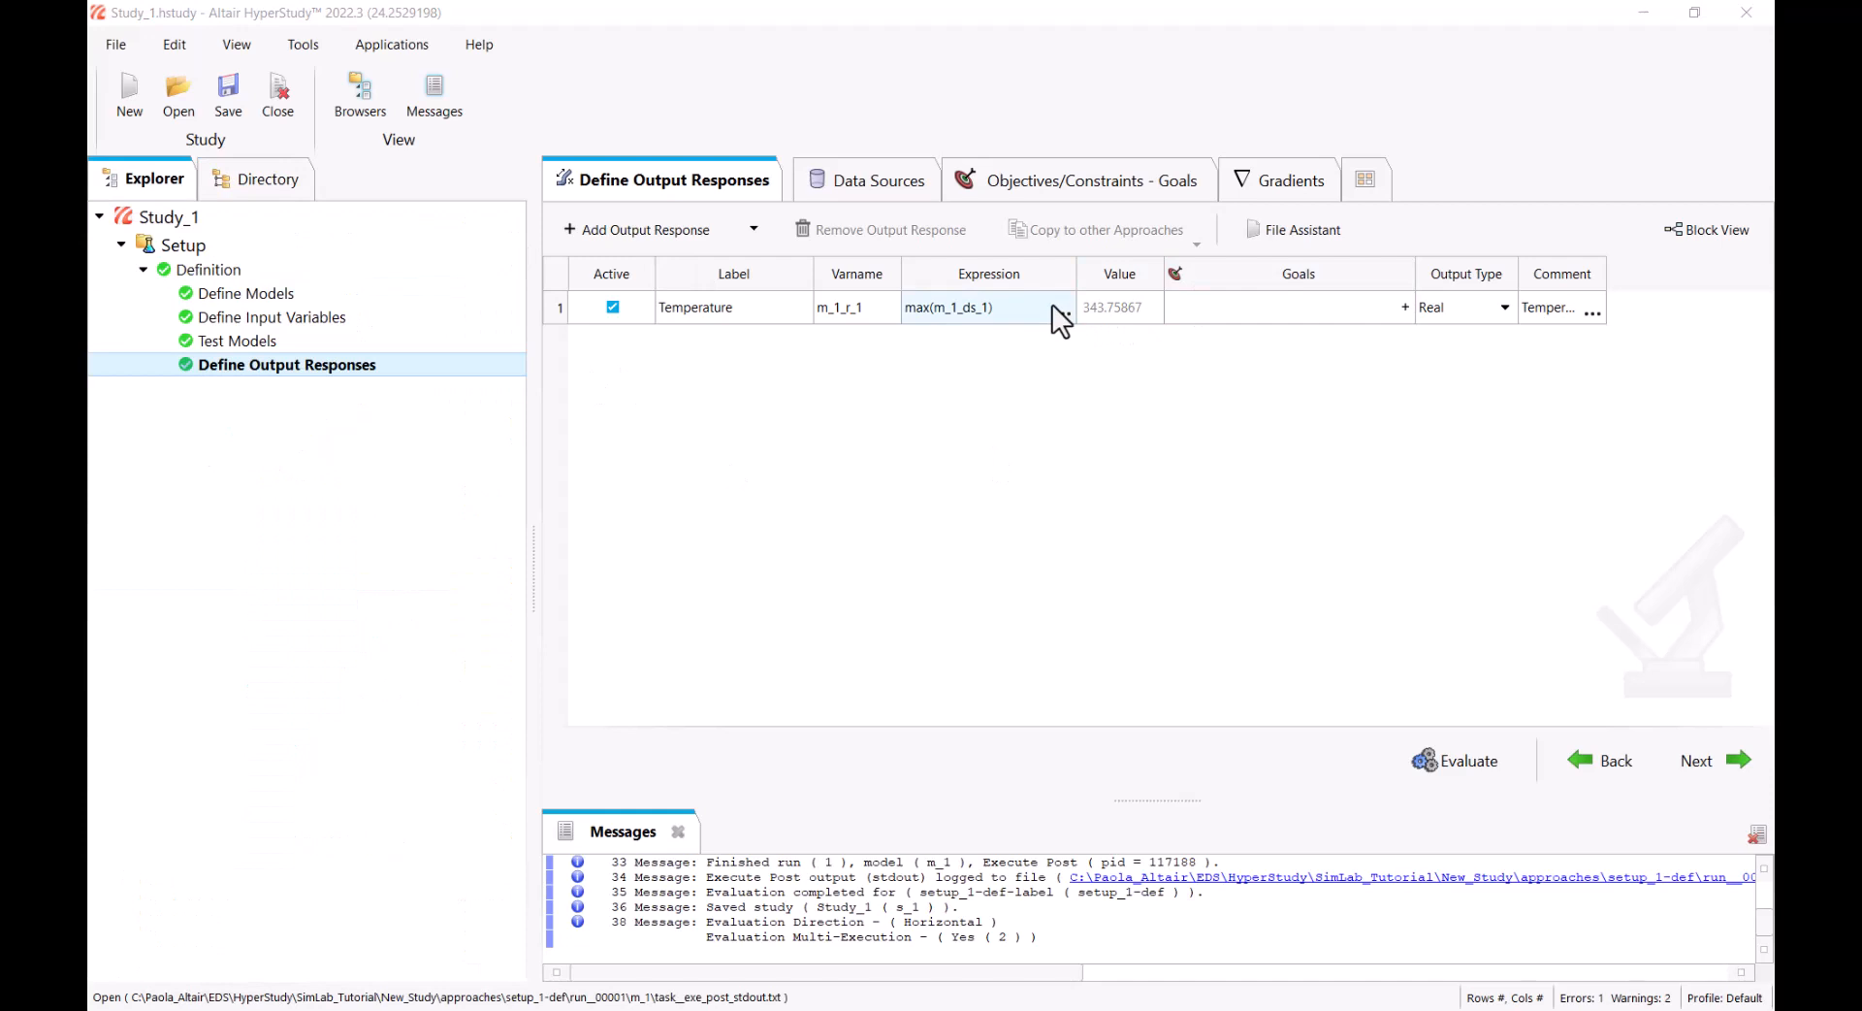